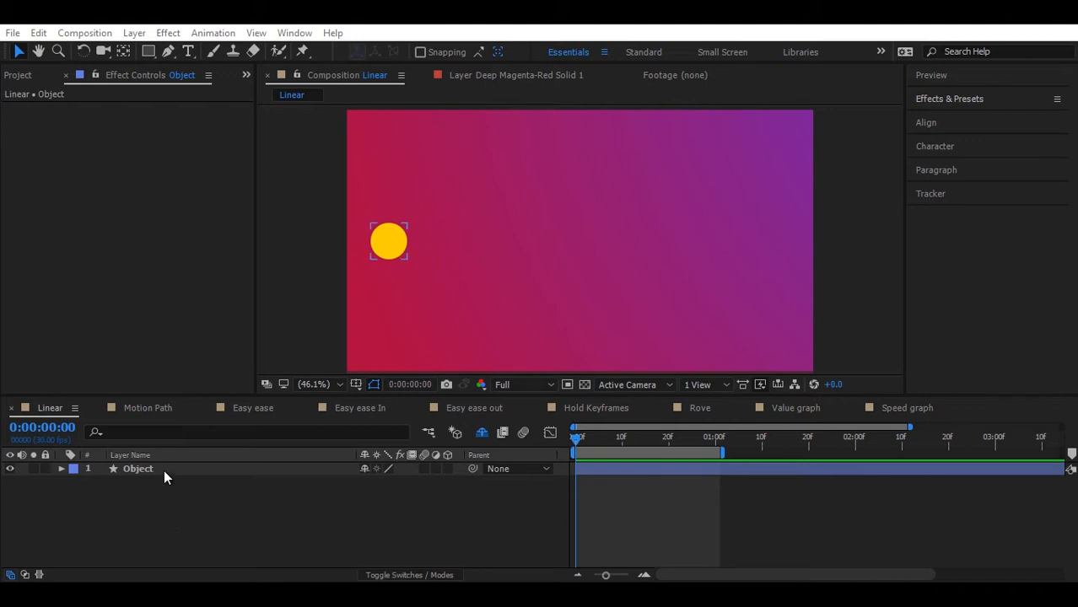
Step: Animate the Object layer's position from its current spot at 0 seconds to X 1093 at the one-second mark
click(164, 470)
key(p)
click(102, 483)
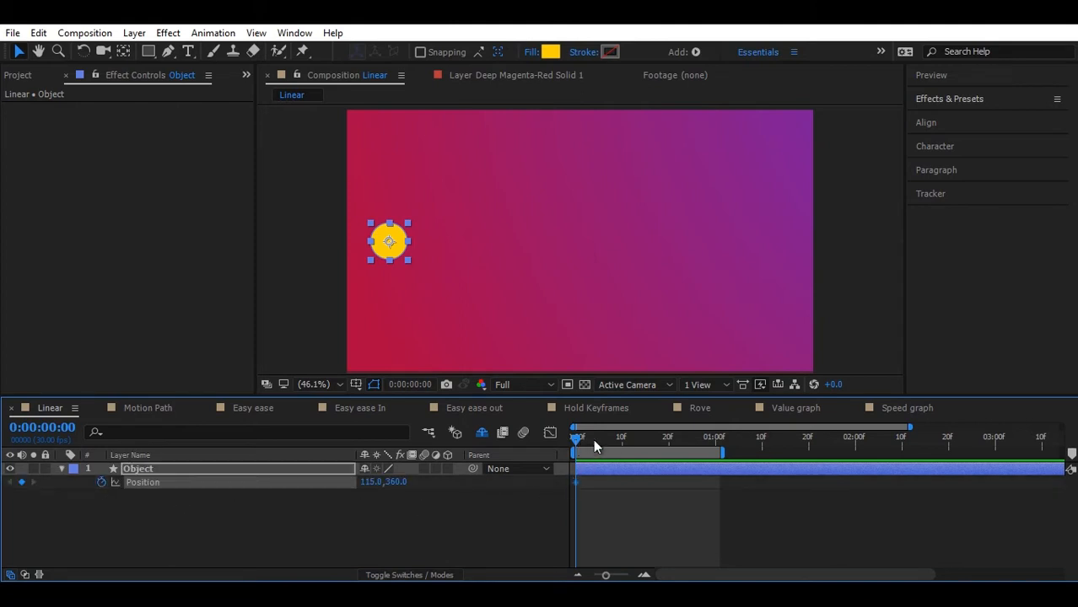
drag(593, 438, 732, 446)
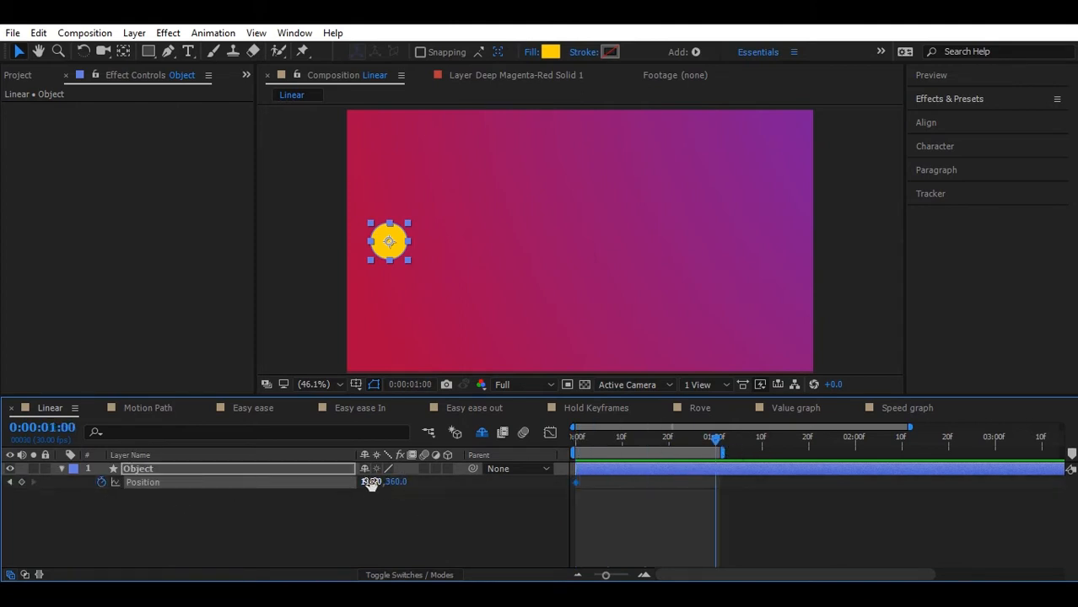
drag(370, 482, 619, 488)
drag(357, 483, 432, 485)
click(428, 536)
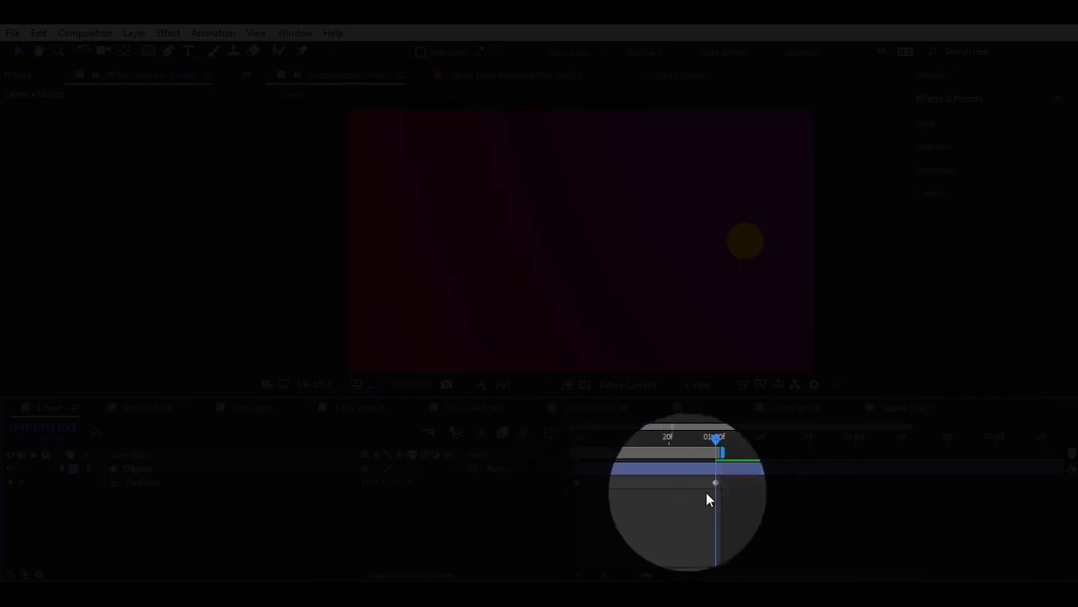
Step: Play back the linear animation and scrub forward to frame 25
key(space)
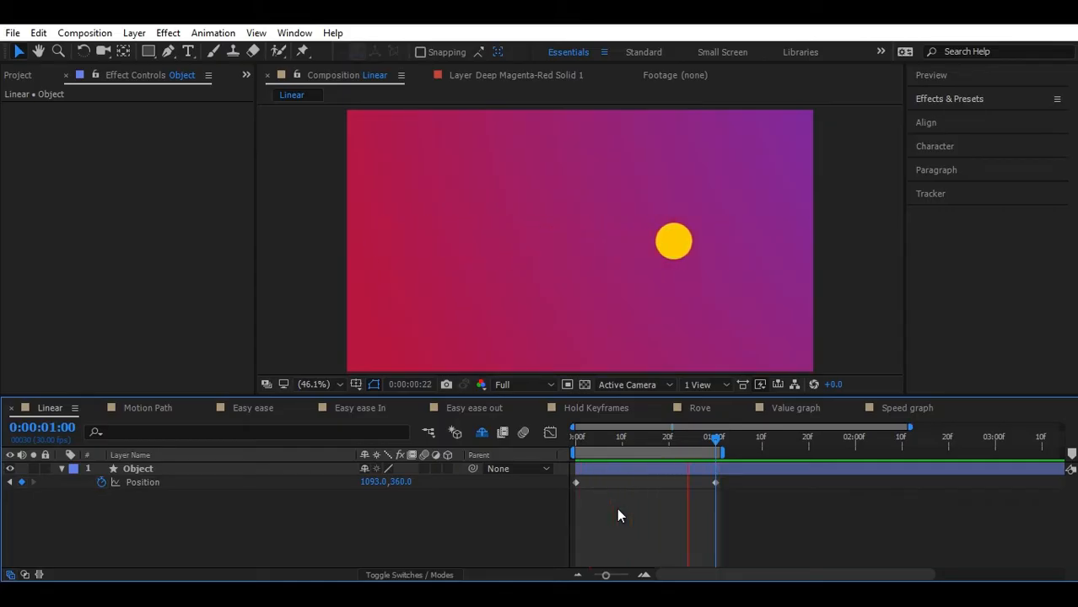
key(space)
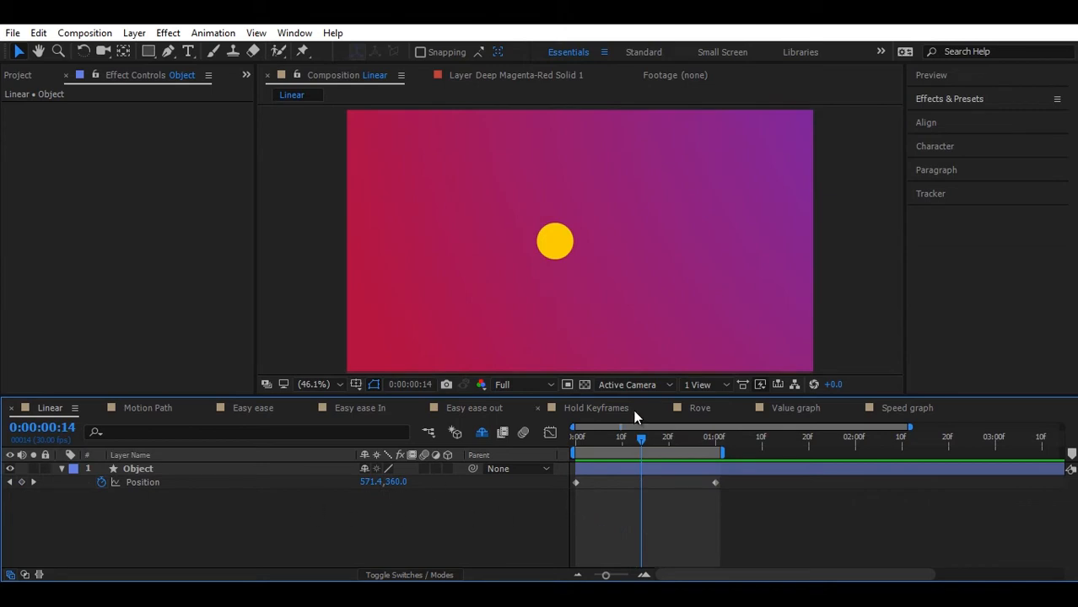
drag(645, 437, 693, 443)
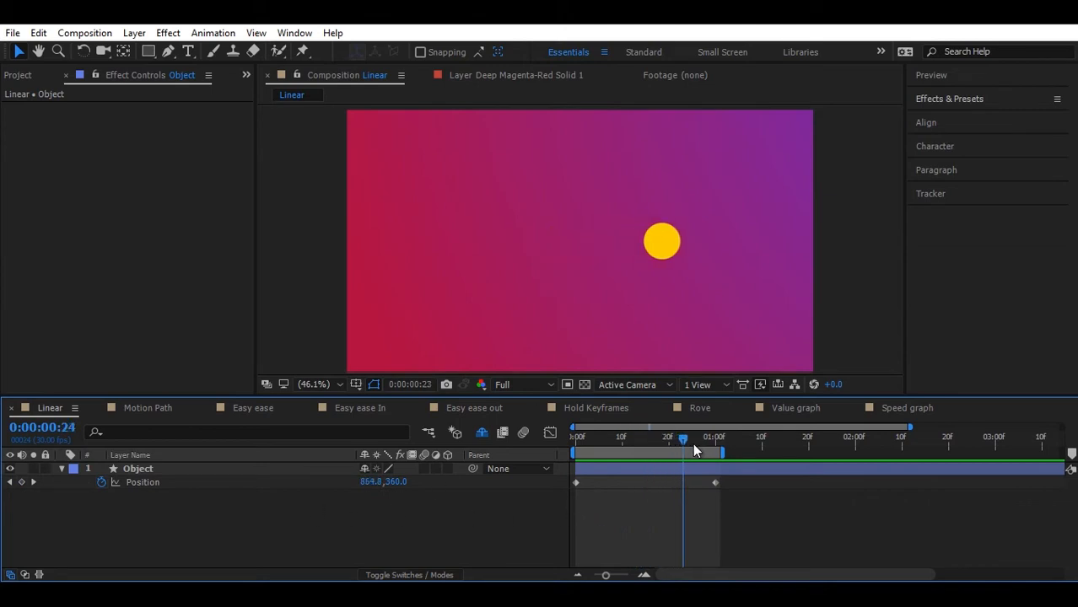
Step: Display the Object layer's motion path in an enlarged composition view and examine it
click(165, 469)
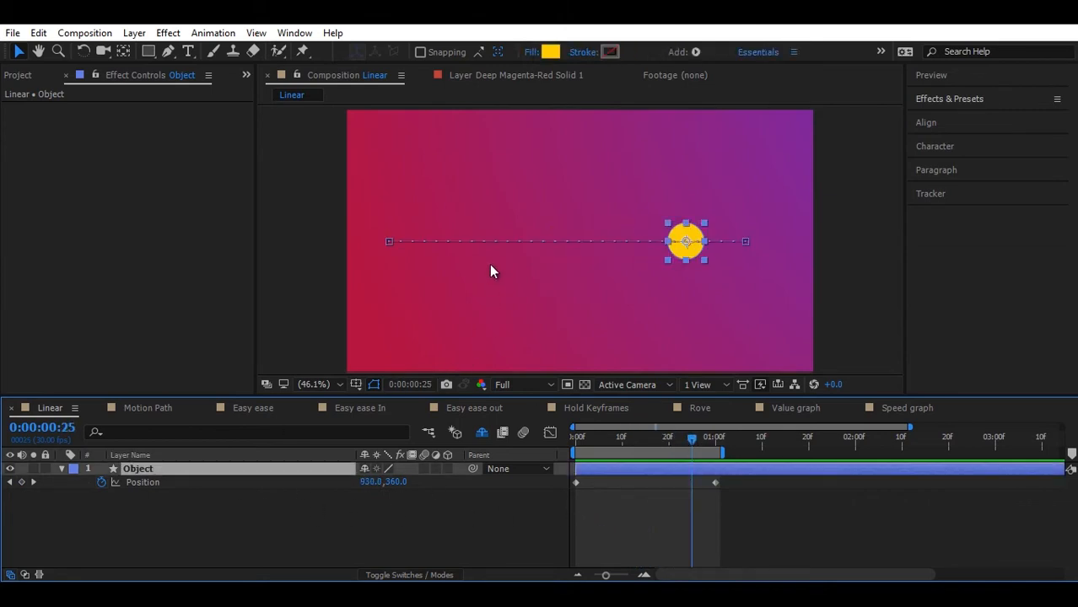
key(grave)
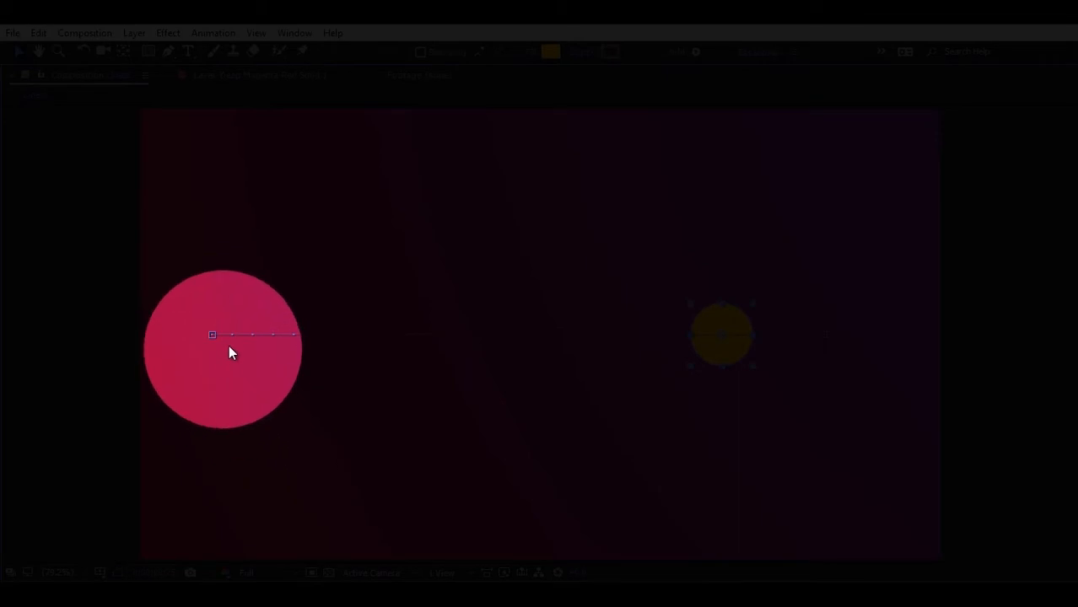
drag(331, 352, 502, 386)
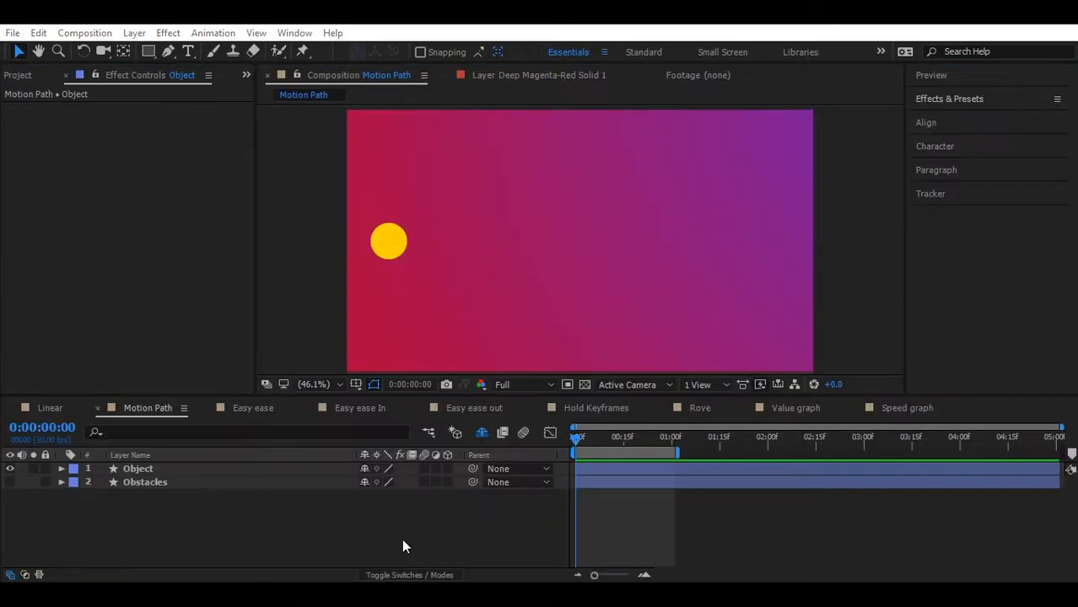
Step: Make the Obstacles layer visible in the Motion Path composition and preview the ball's movement against the obstacles
key(space)
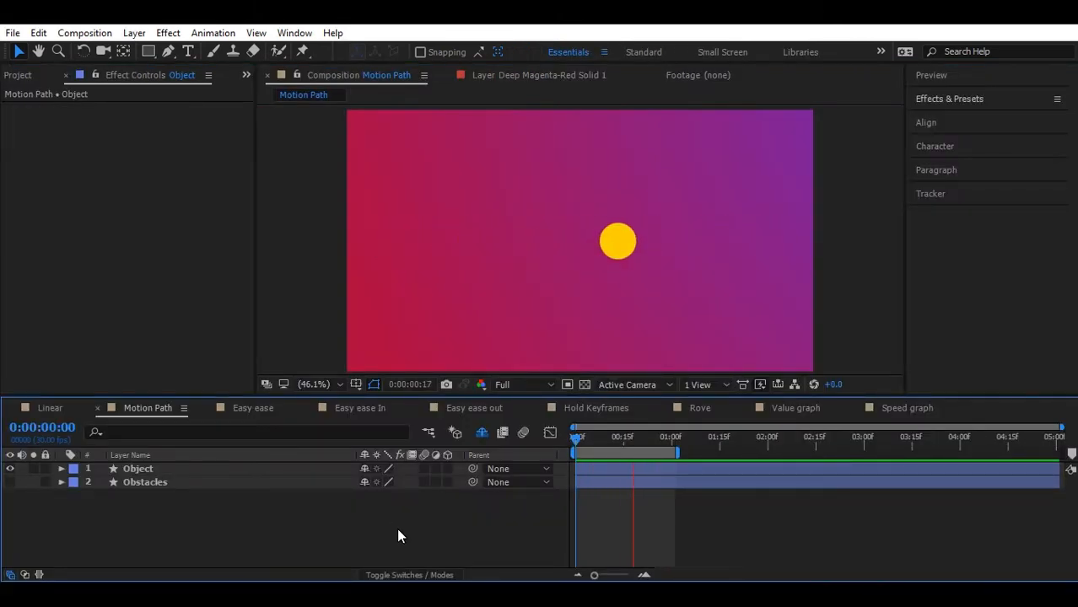
key(space)
click(127, 482)
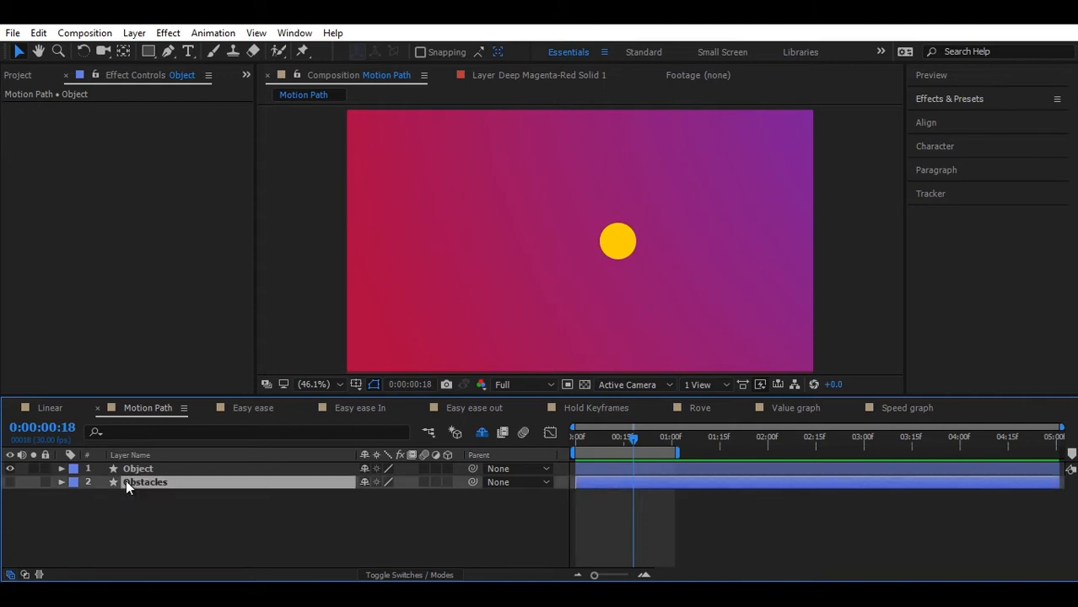
click(9, 482)
click(216, 543)
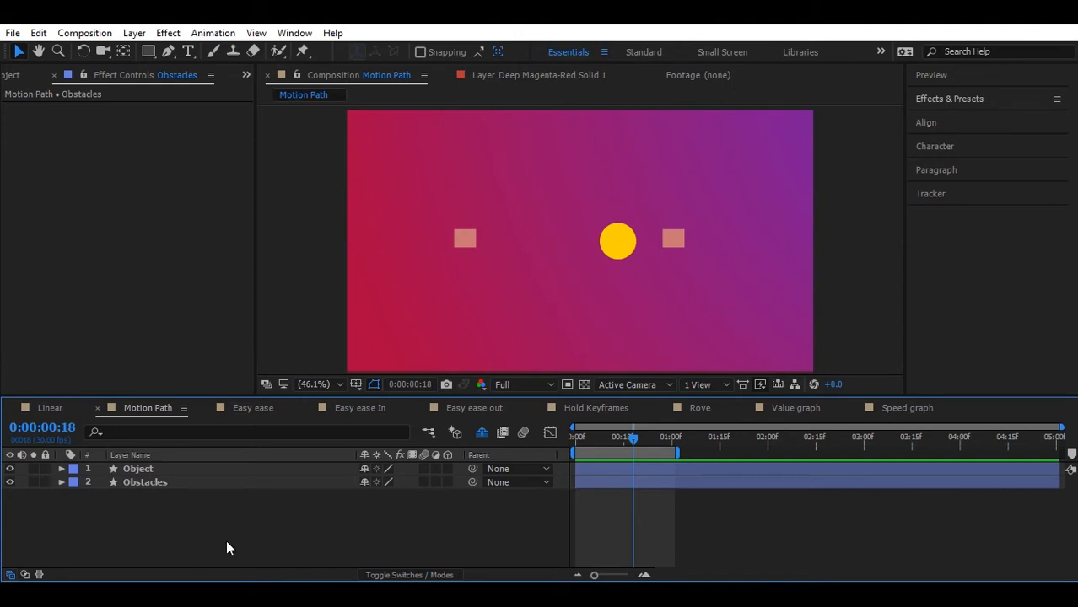
key(space)
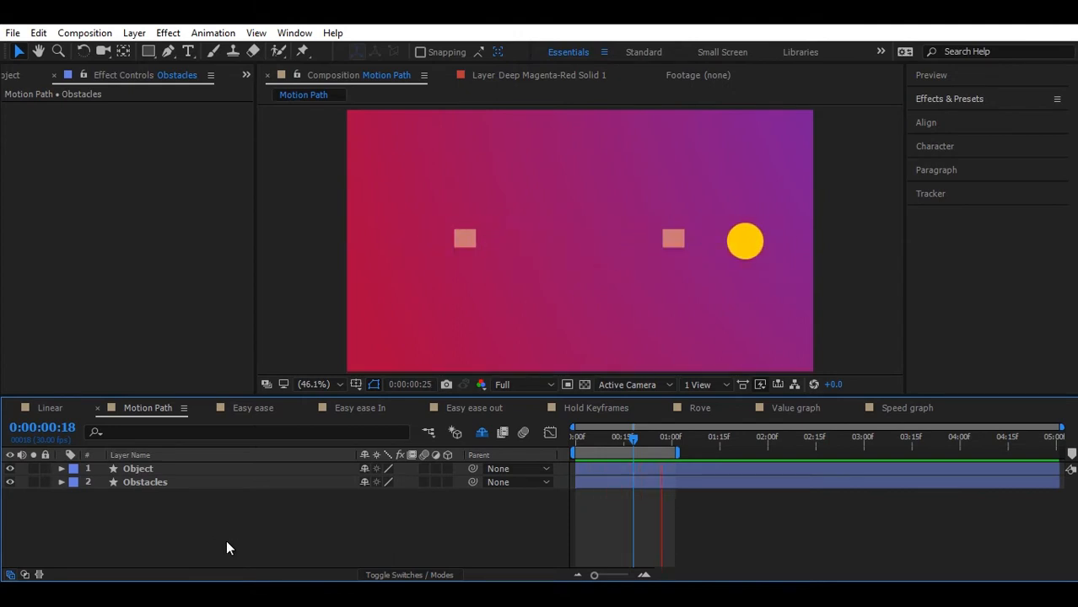
key(space)
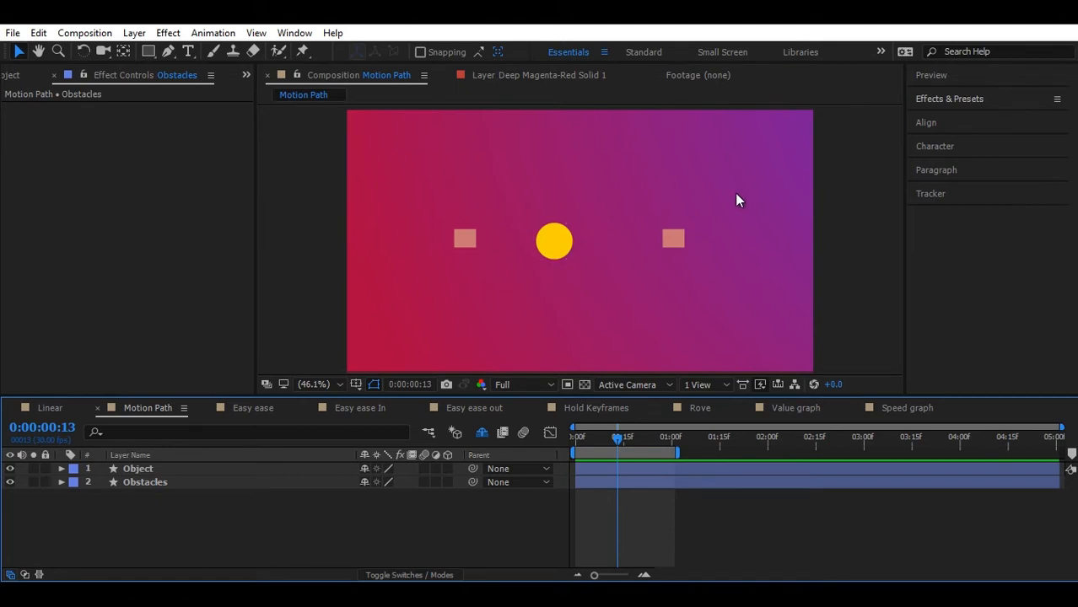
Step: Bend the Object layer's motion path into an S-curve that passes below the first obstacle and above the second
click(208, 470)
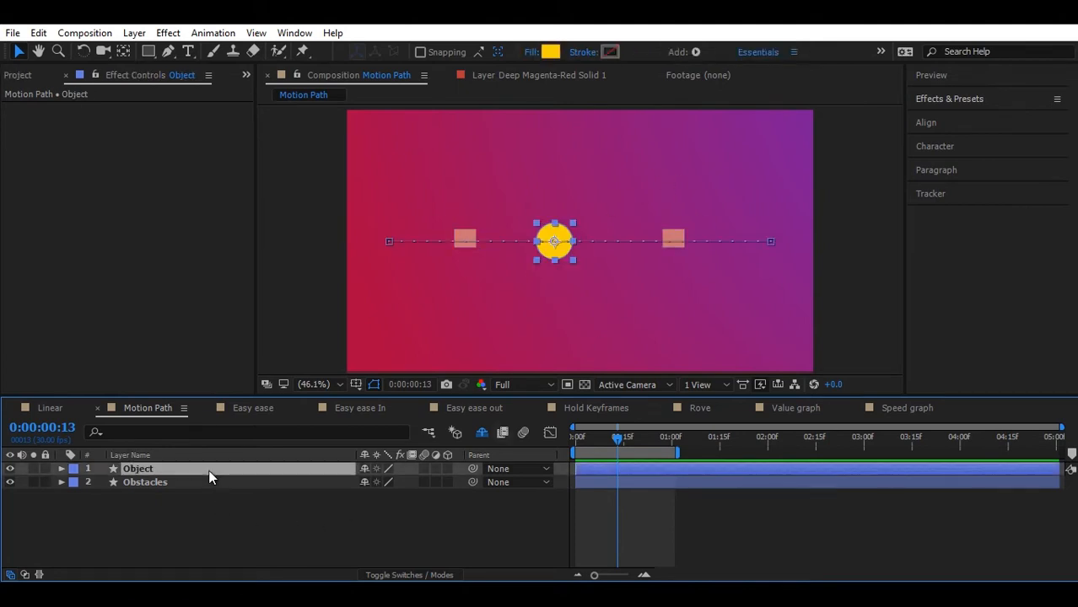
key(p)
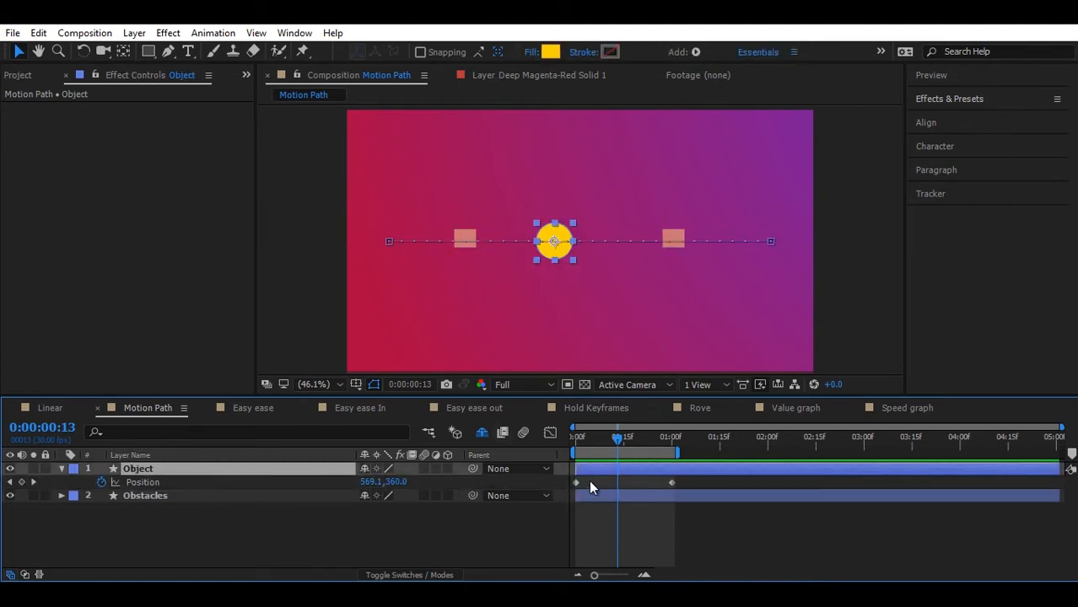
click(262, 546)
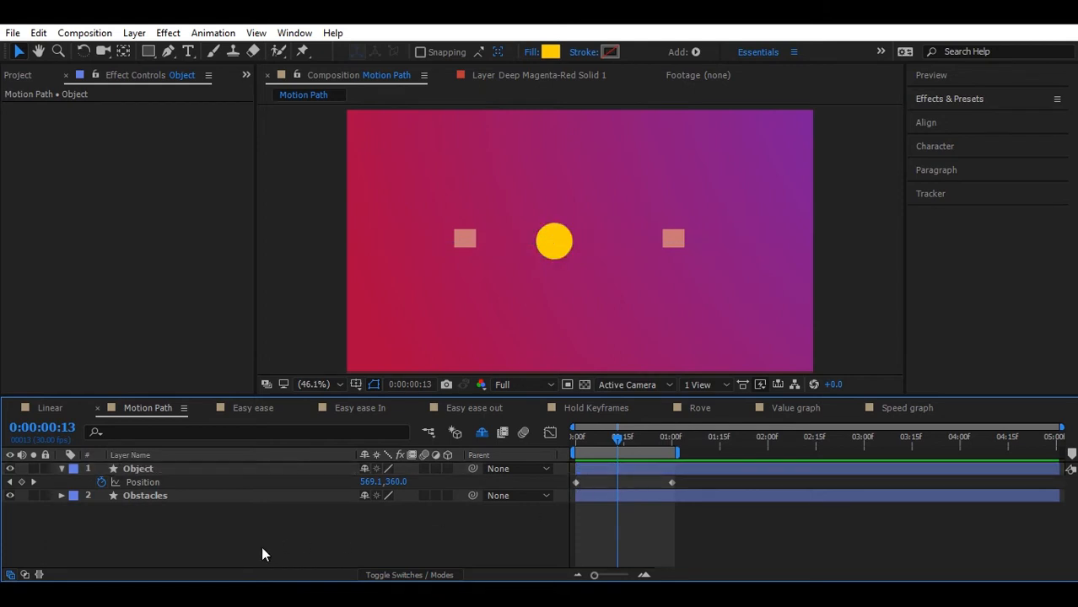
click(163, 466)
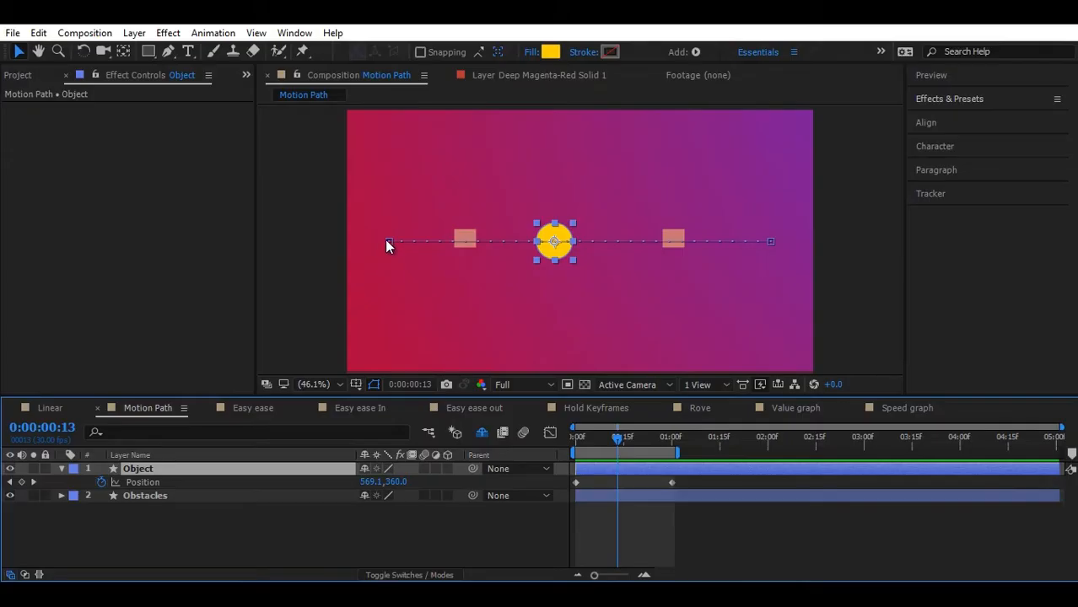
click(388, 242)
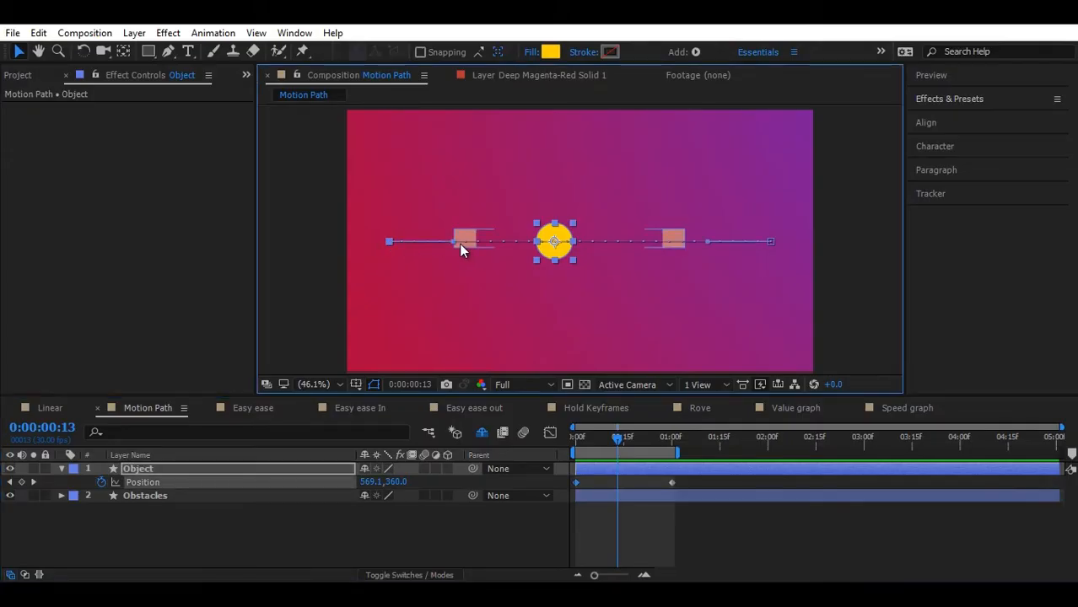
drag(453, 243, 453, 335)
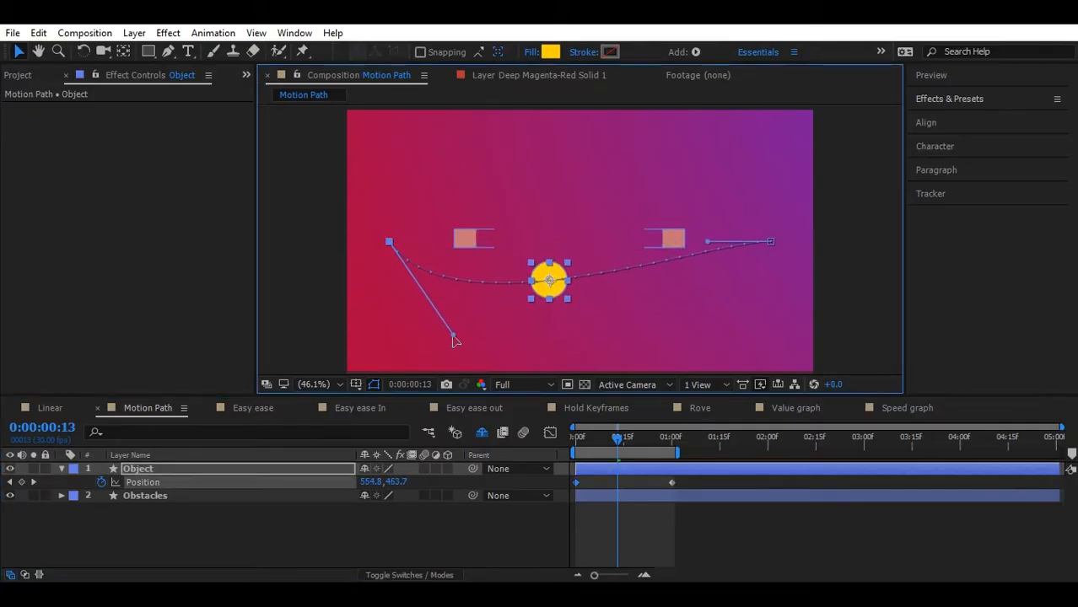
drag(706, 242, 645, 117)
drag(454, 335, 485, 355)
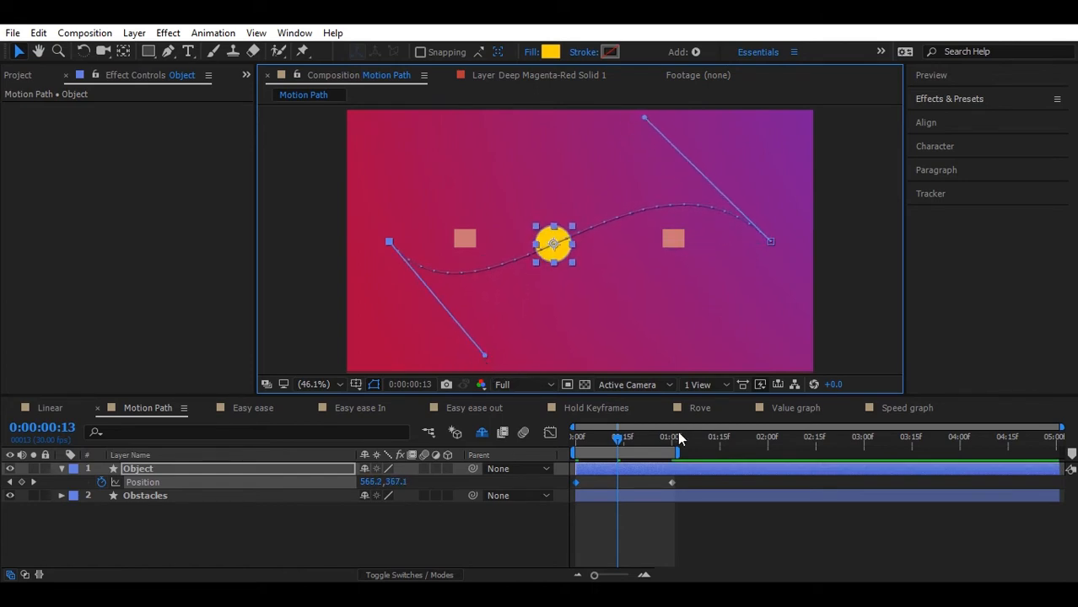
Step: Preview the curved Object animation from the first frame
drag(618, 440, 415, 457)
click(375, 555)
key(space)
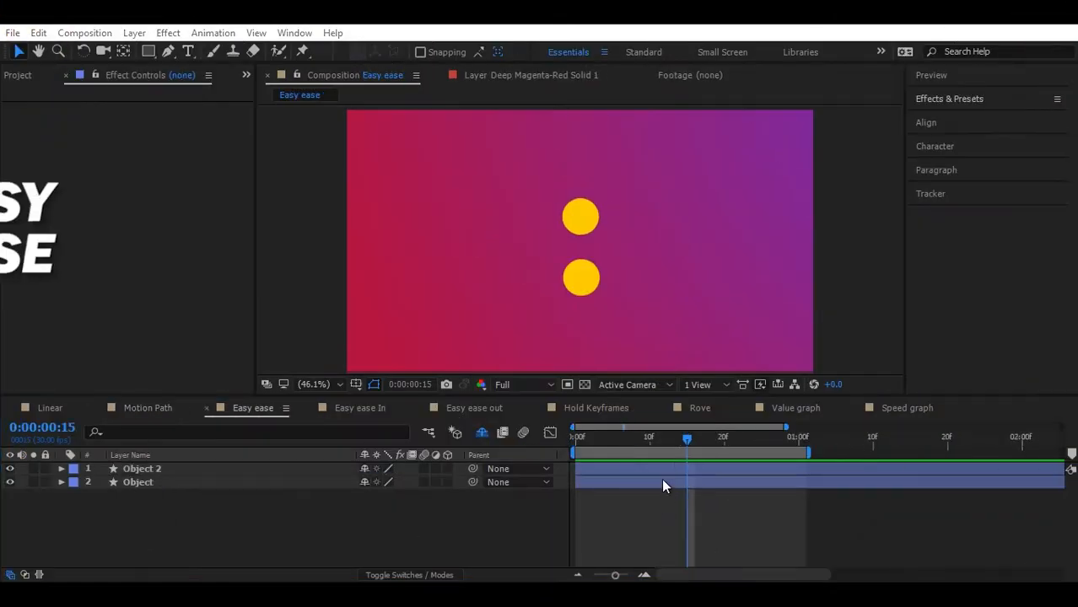
Step: Preview the Easy ease composition and reveal the Position keyframes of Object and Object 2 for comparison
key(space)
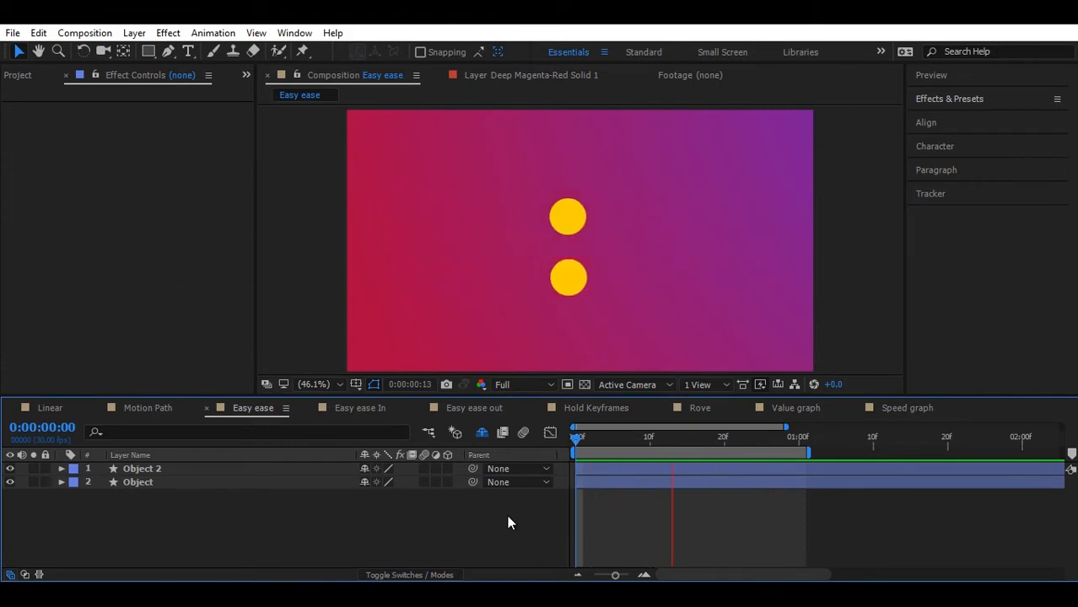
key(space)
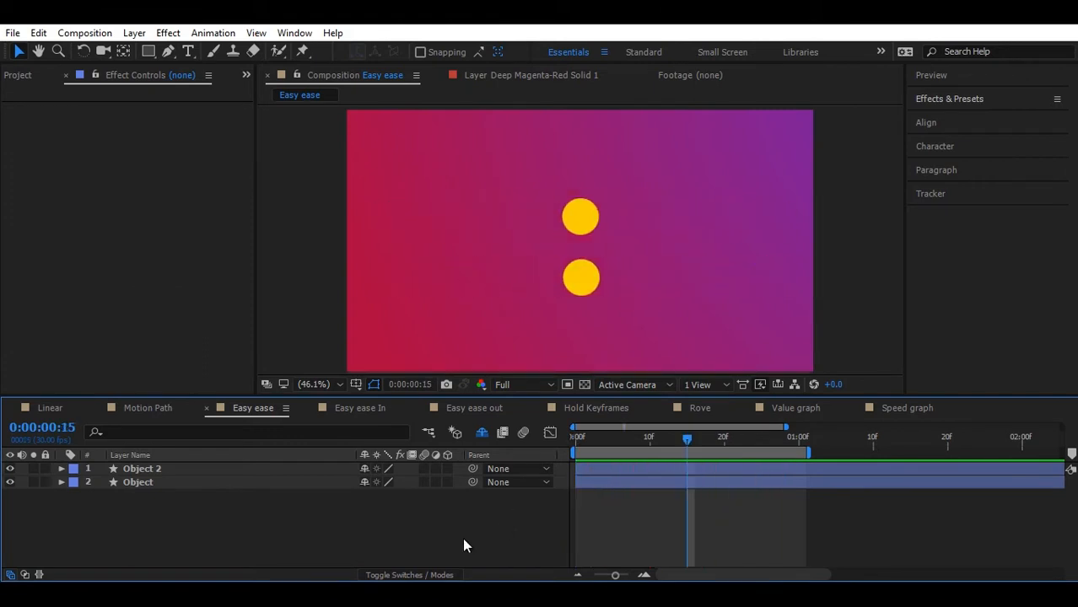
click(168, 469)
shift+click(168, 482)
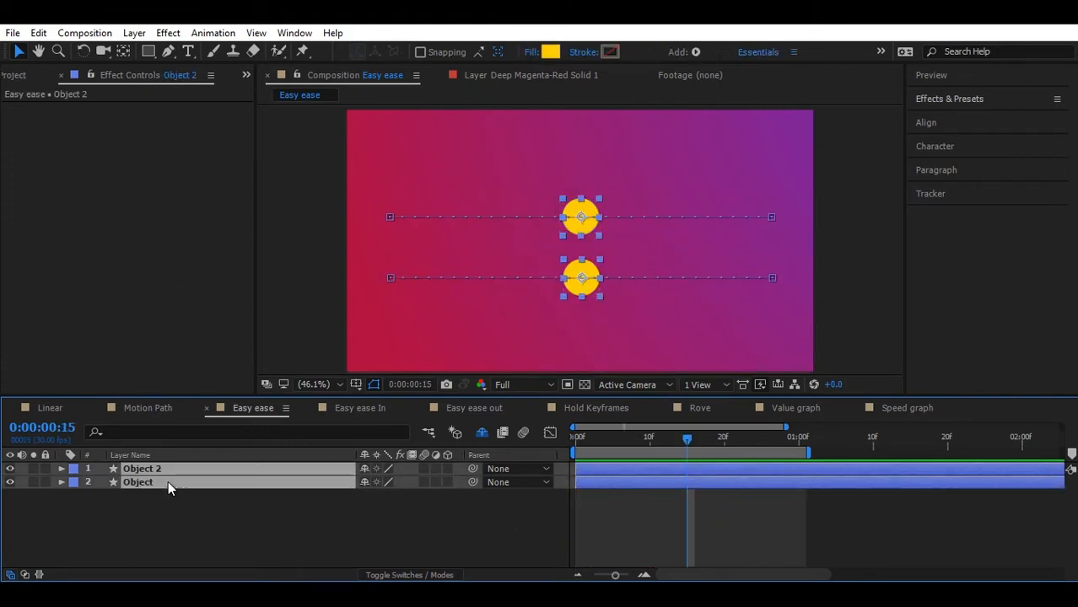
key(p)
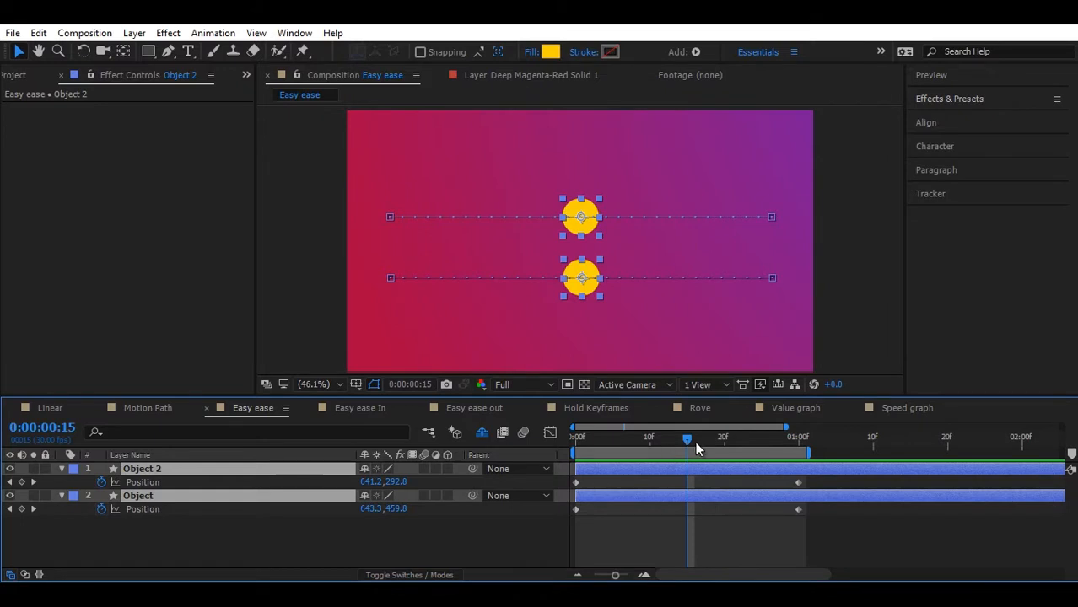
key(space)
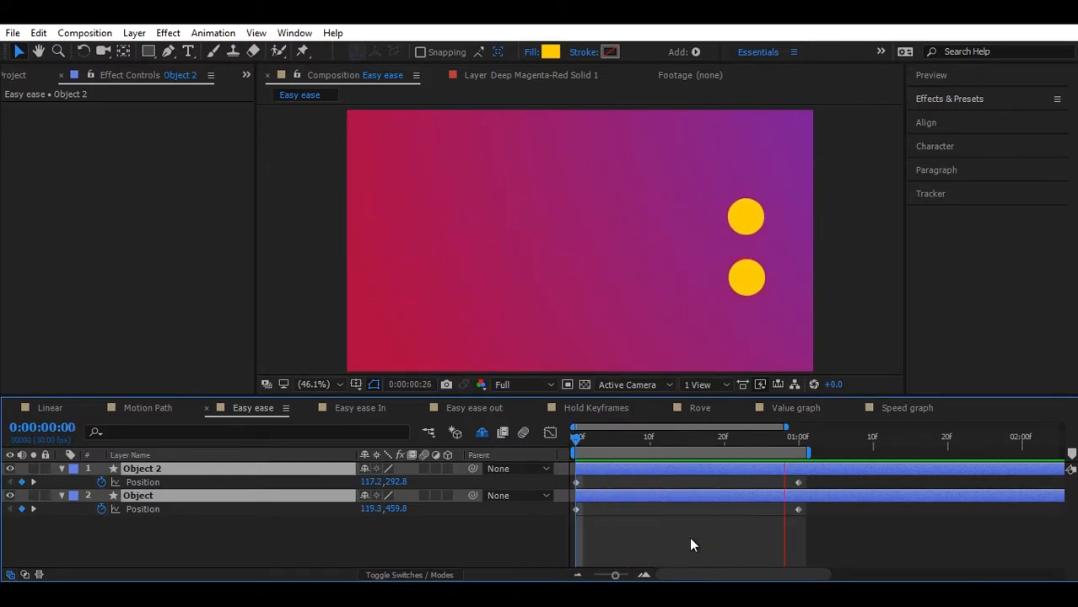
key(space)
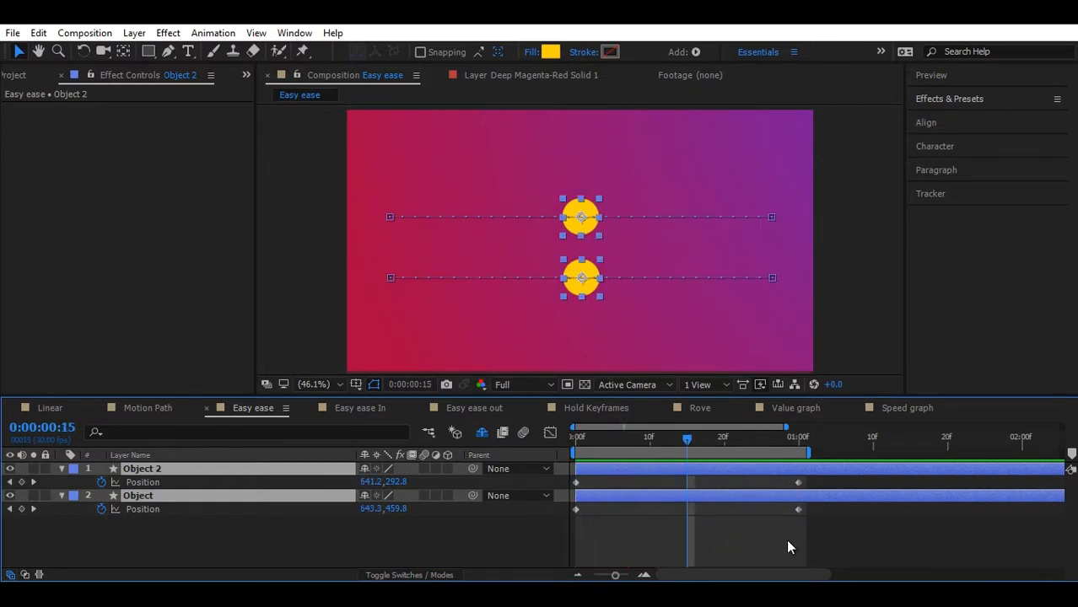
Step: Apply Easy Ease to both Position keyframes of the Object layer
click(824, 531)
drag(825, 538, 570, 511)
right_click(574, 509)
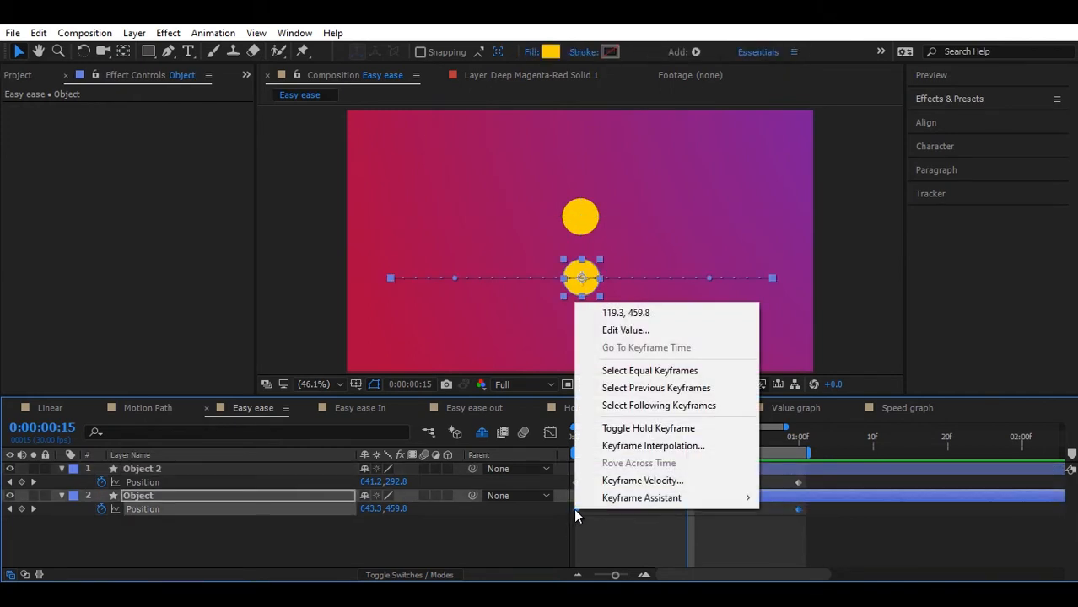
mouse_move(605, 500)
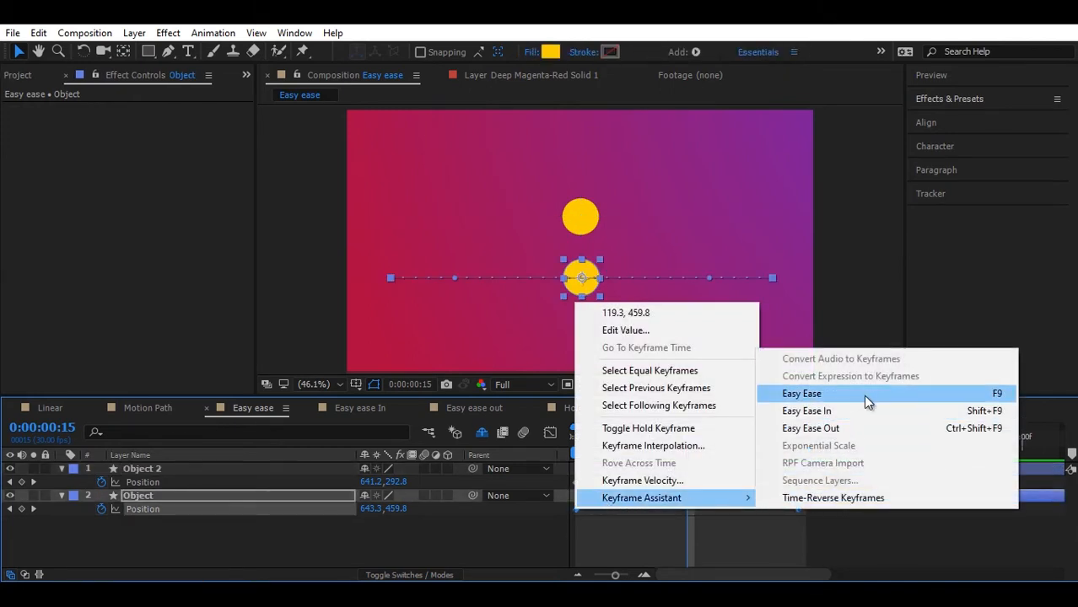
click(923, 397)
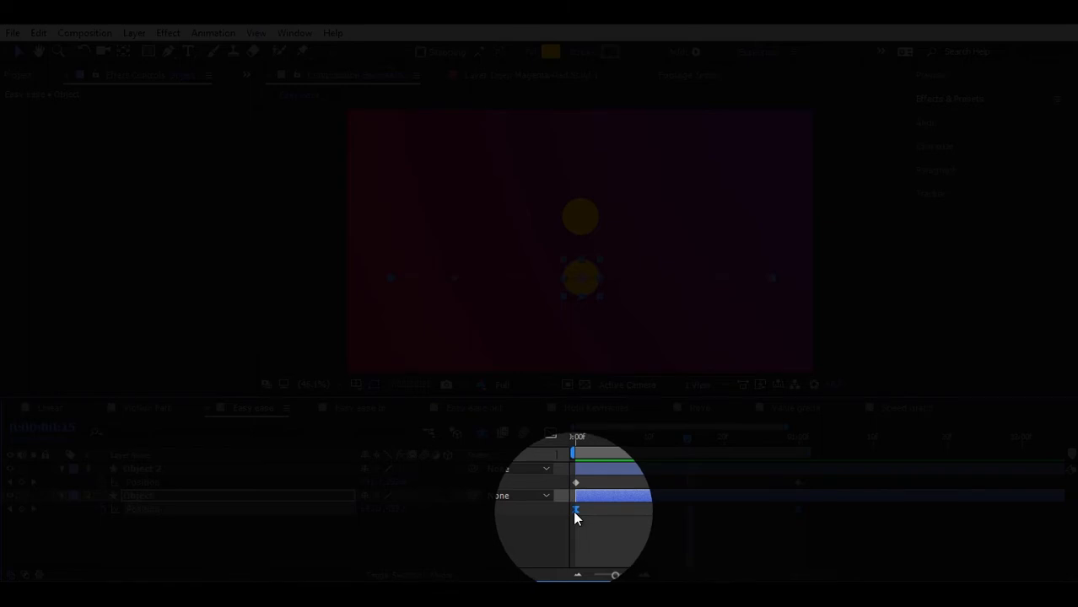
mouse_move(573, 511)
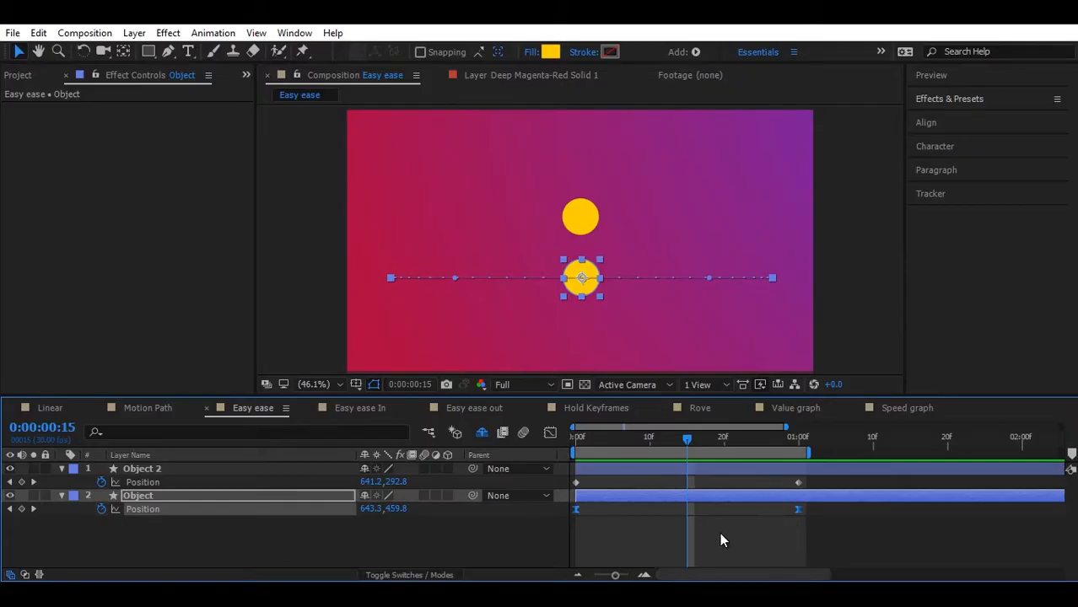
Step: Preview the eased Object against the linear Object 2 from the first frame
click(485, 559)
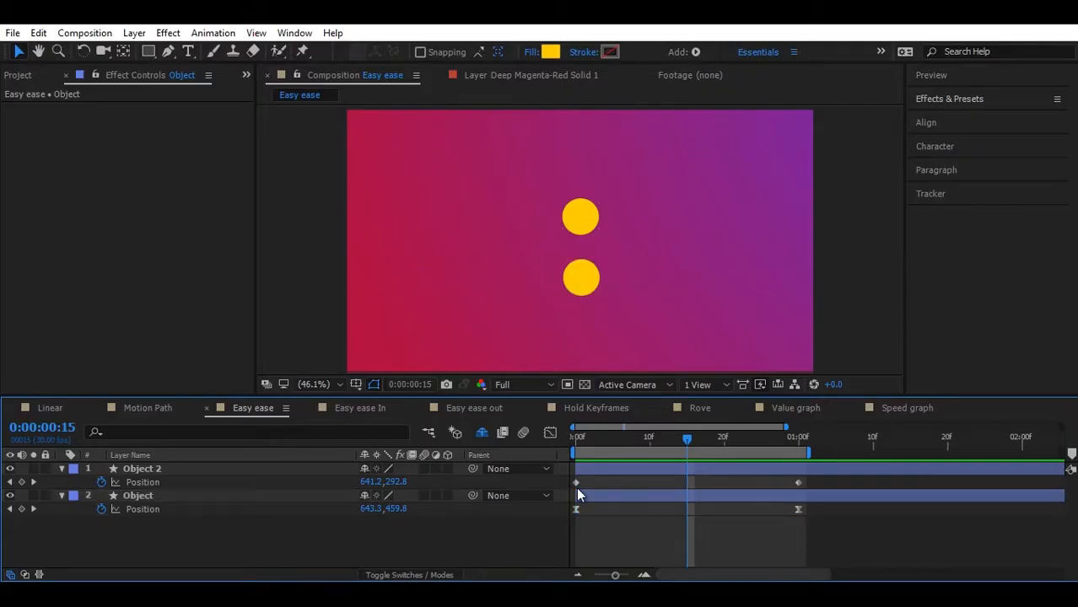
click(577, 439)
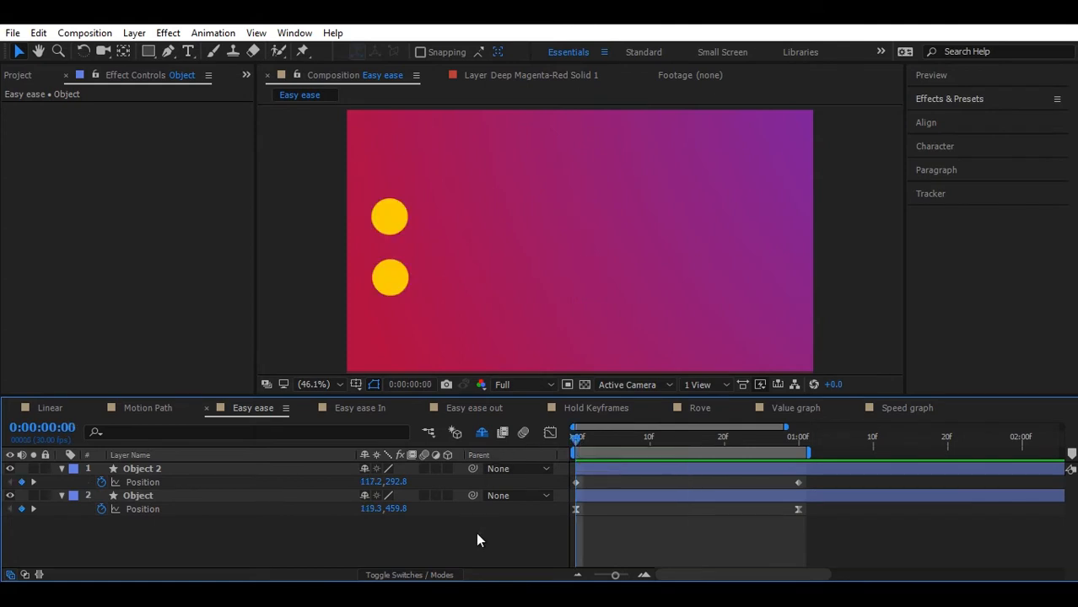
key(space)
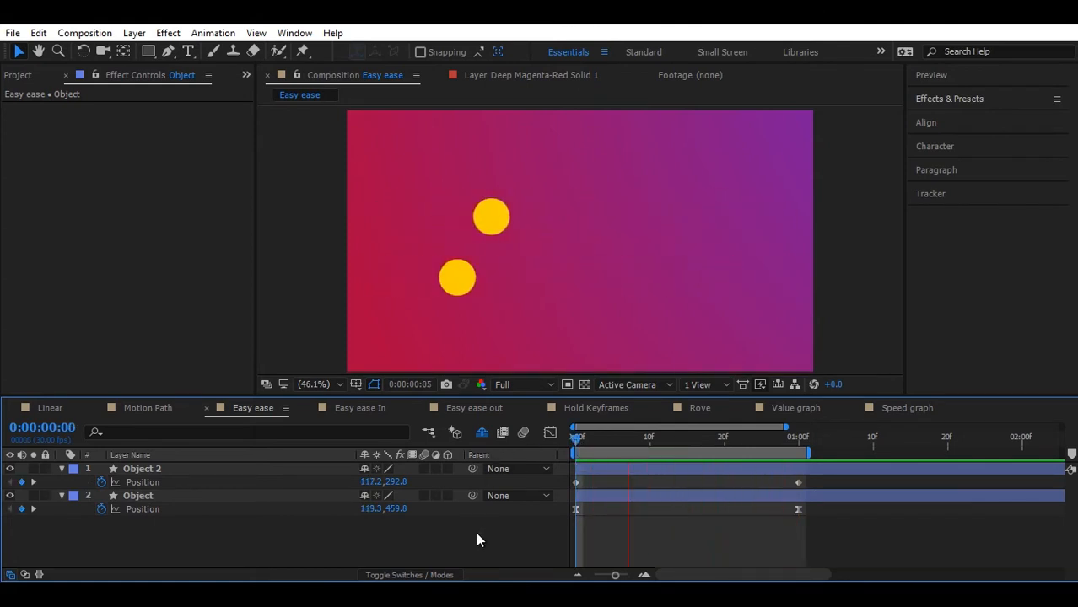
Step: Stop the preview and display Object 2's Position graph in the Graph Editor with the timeline maximized
key(space)
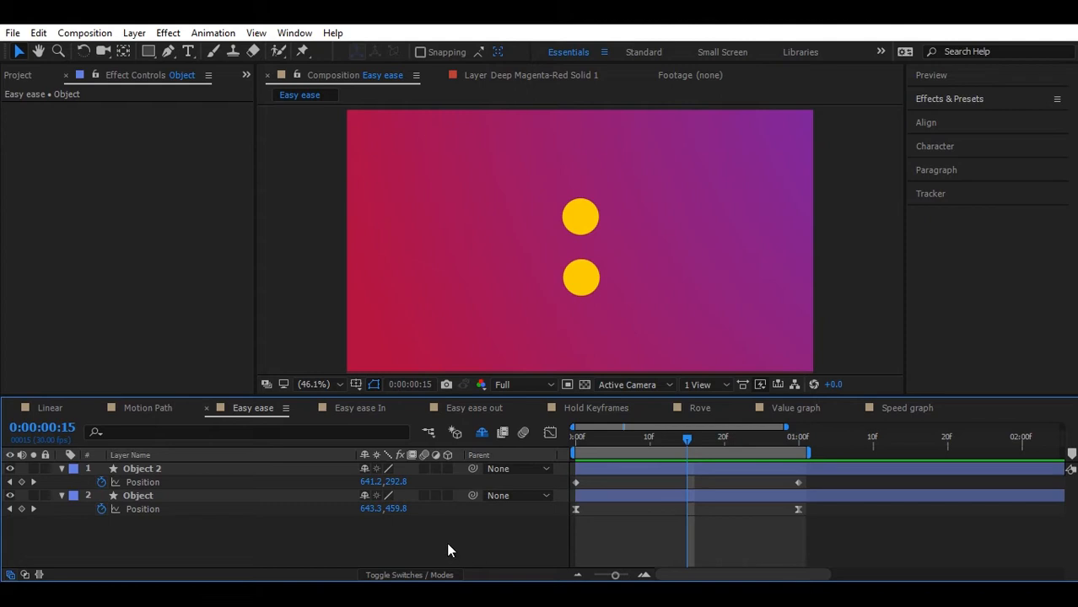
click(150, 494)
click(157, 482)
click(154, 469)
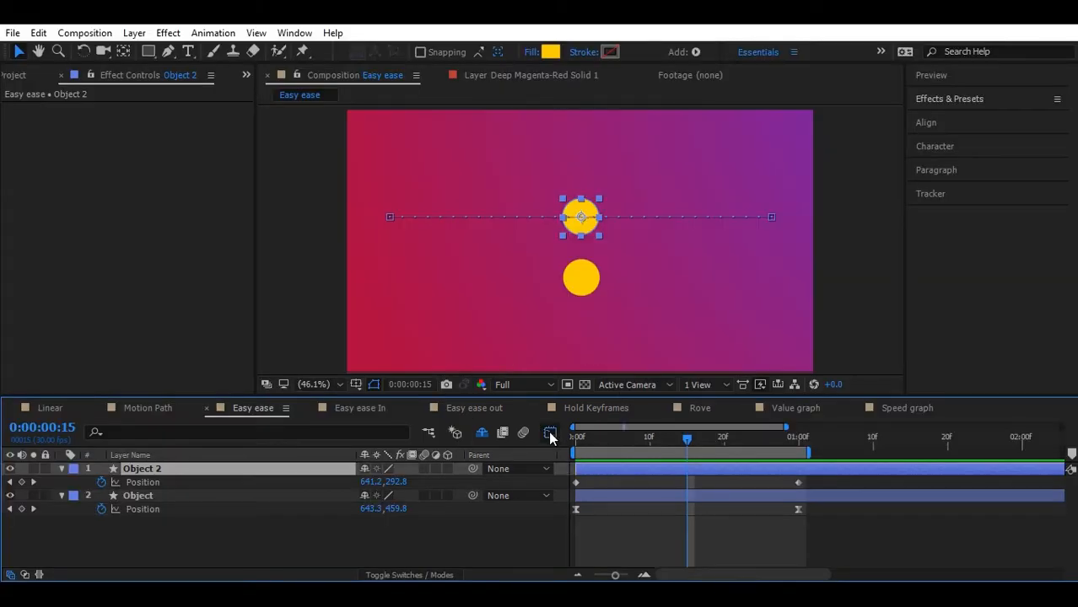
click(550, 433)
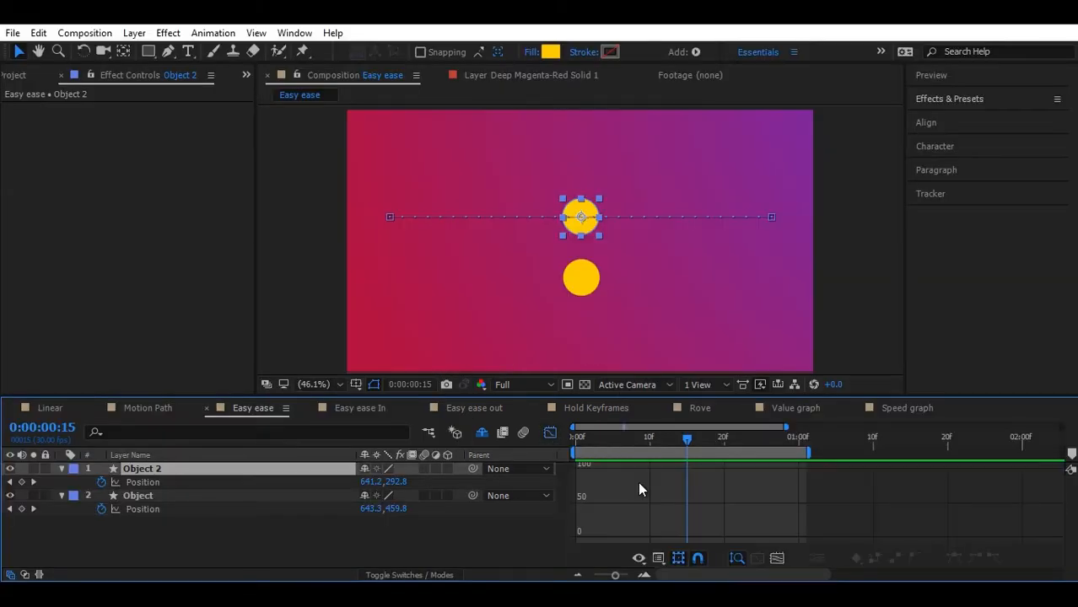
key(grave)
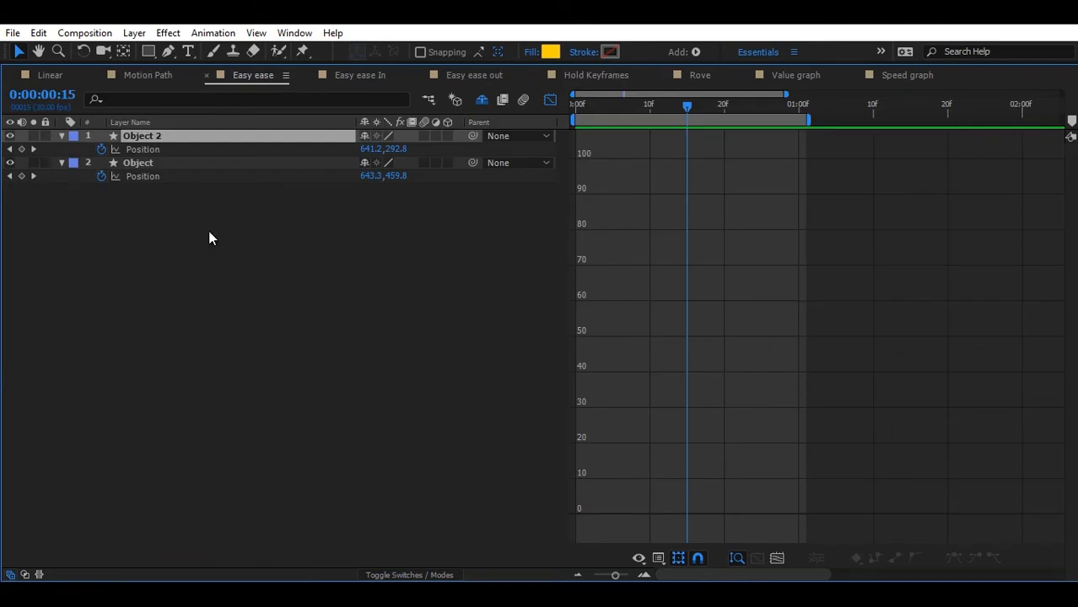
click(159, 151)
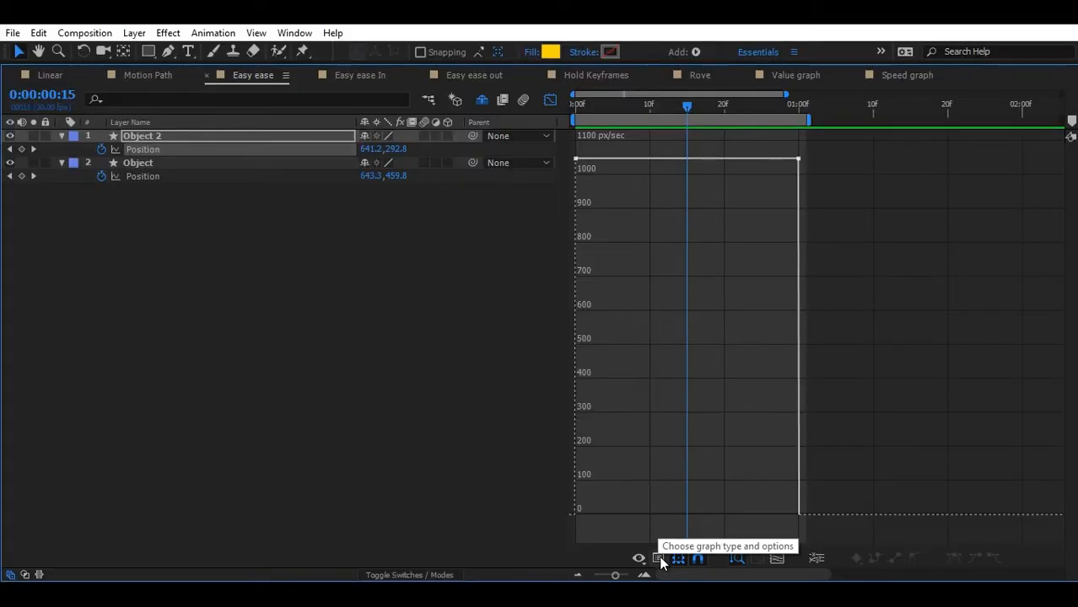
Step: View Object 2's Position as a value graph, switching back to the speed graph for comparison
click(659, 560)
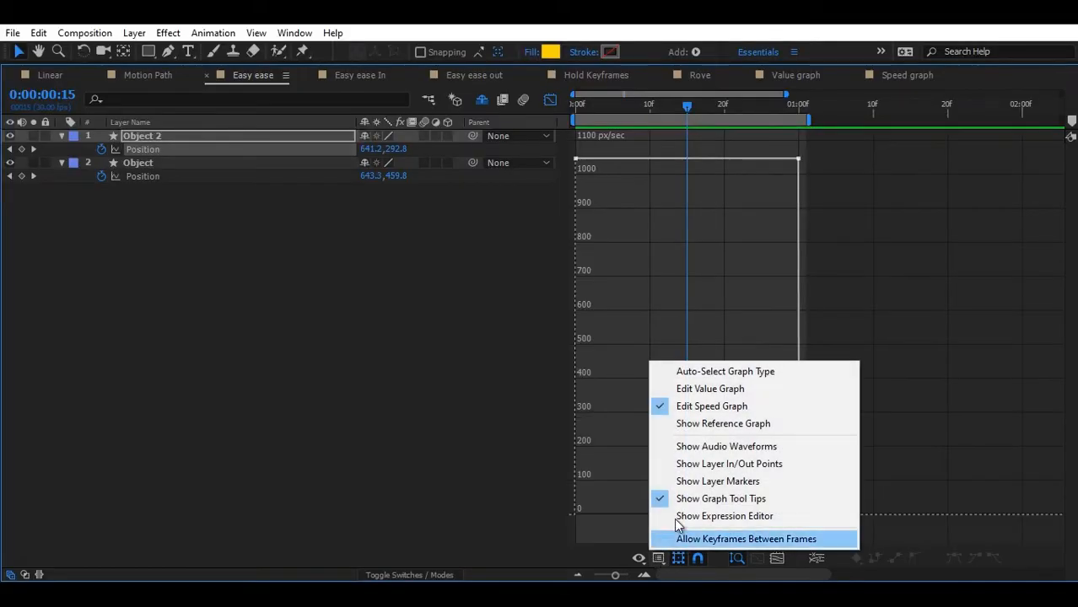
click(717, 391)
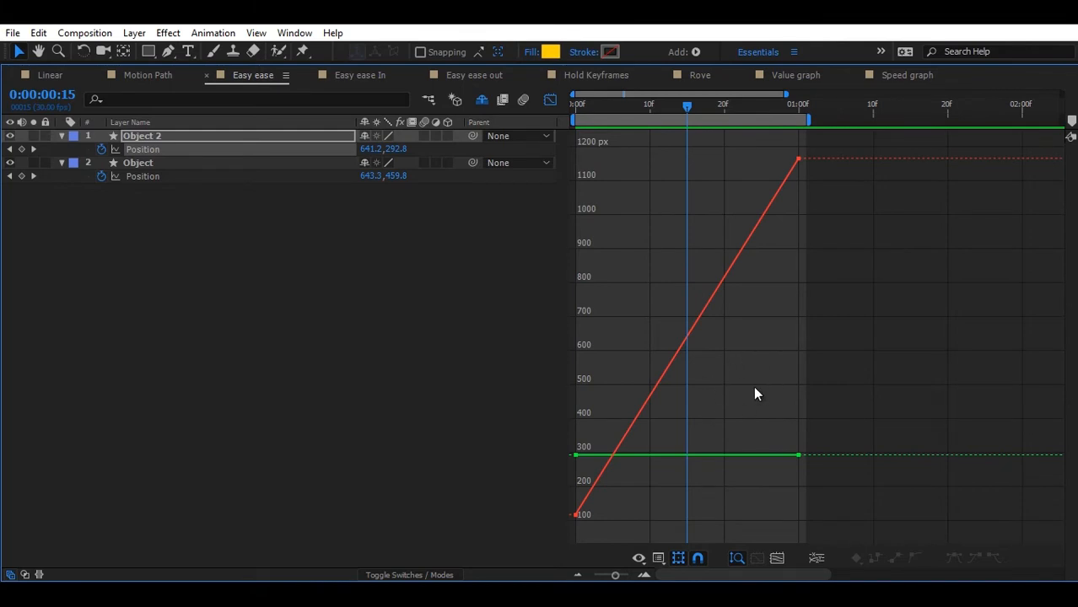
click(661, 557)
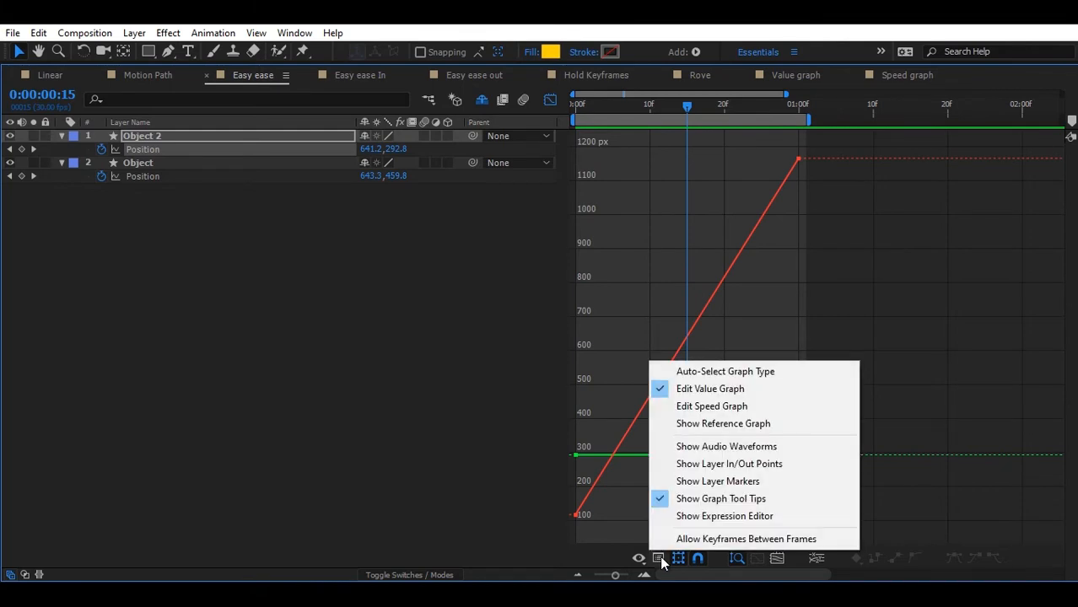
click(732, 408)
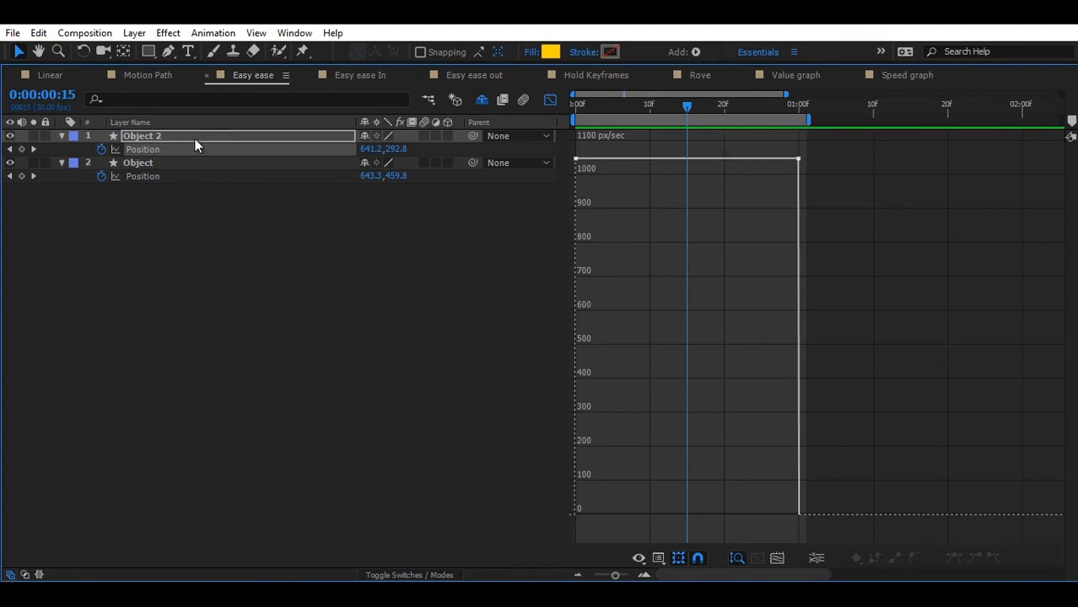
Step: Display the Object layer's Position speed graph enlarged and examine its curve at the start, peak and end
click(328, 333)
key(grave)
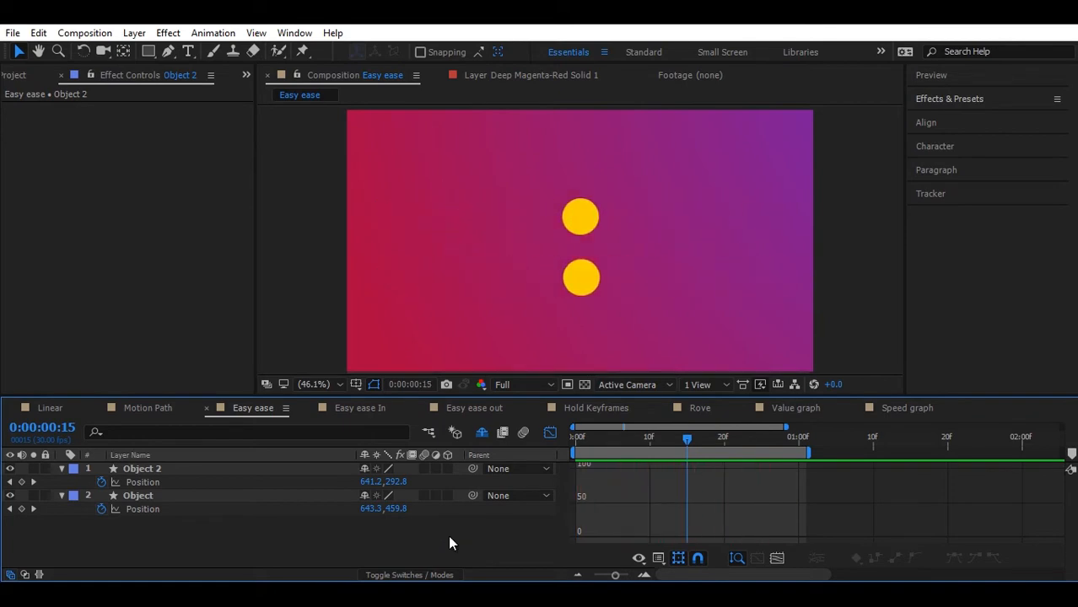
key(grave)
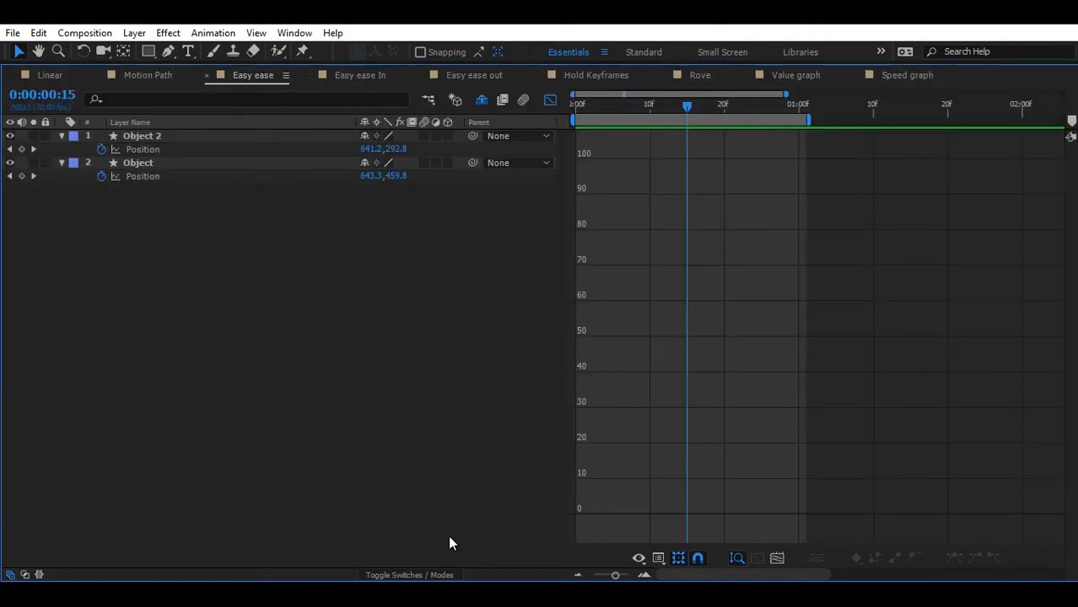
click(149, 177)
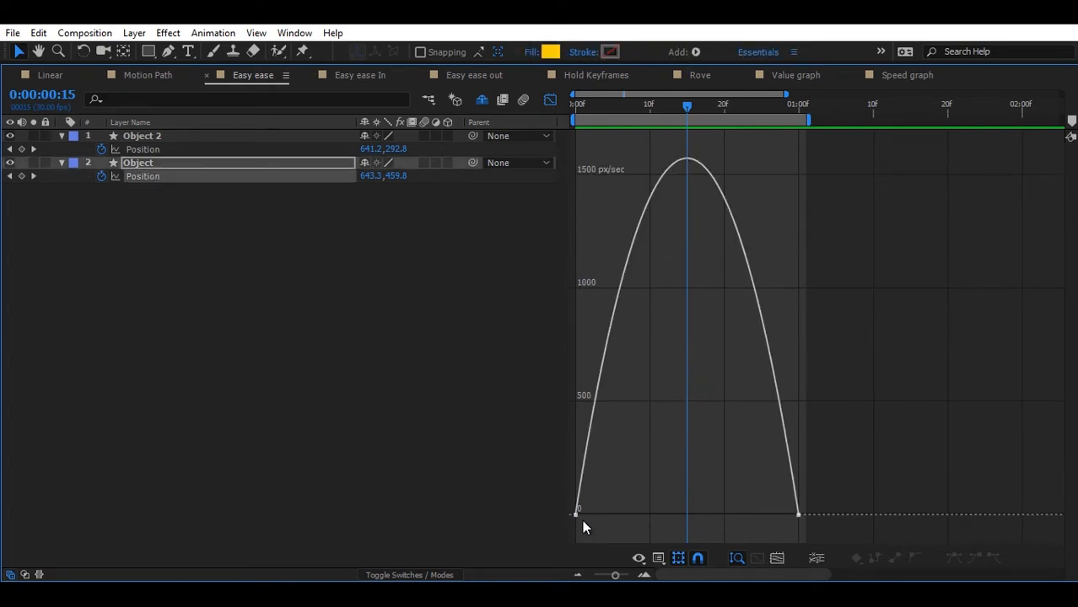
mouse_move(577, 513)
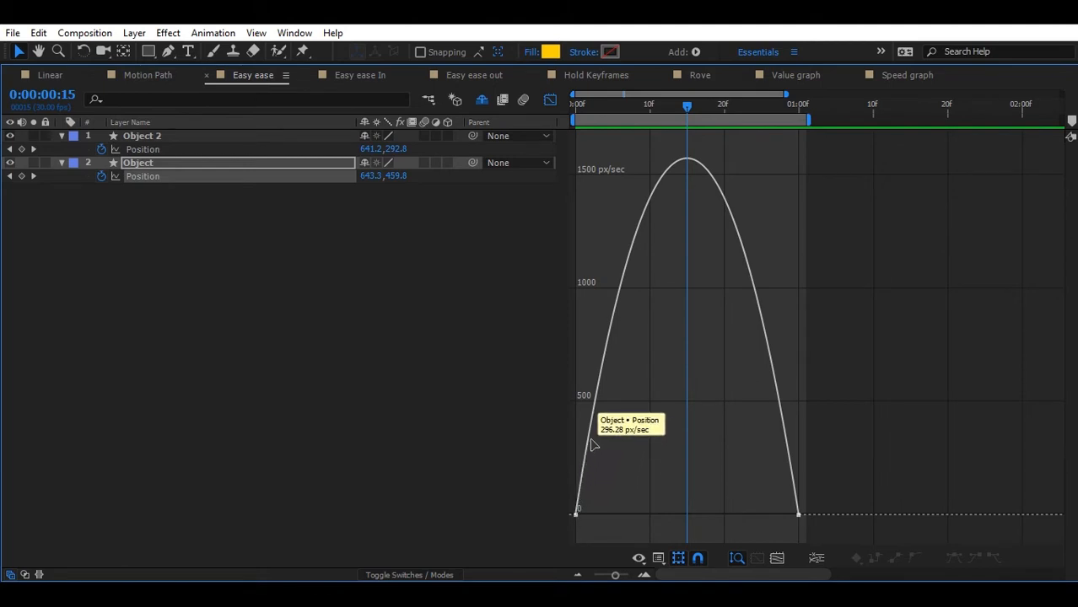
mouse_move(687, 160)
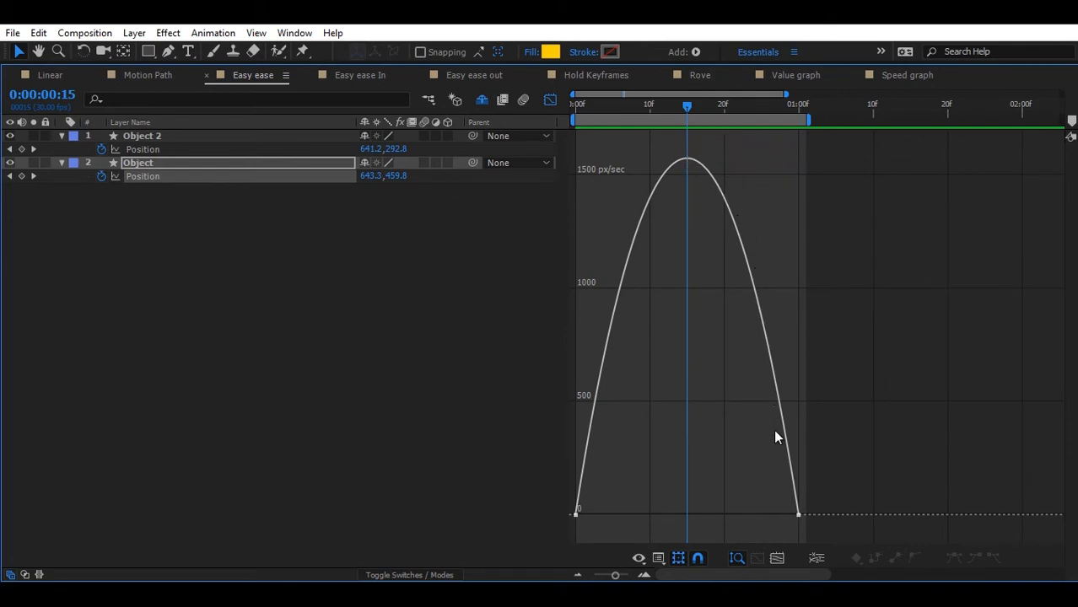
mouse_move(798, 518)
Step: Restore the normal panel layout and preview the Easy ease composition from the first frame
key(grave)
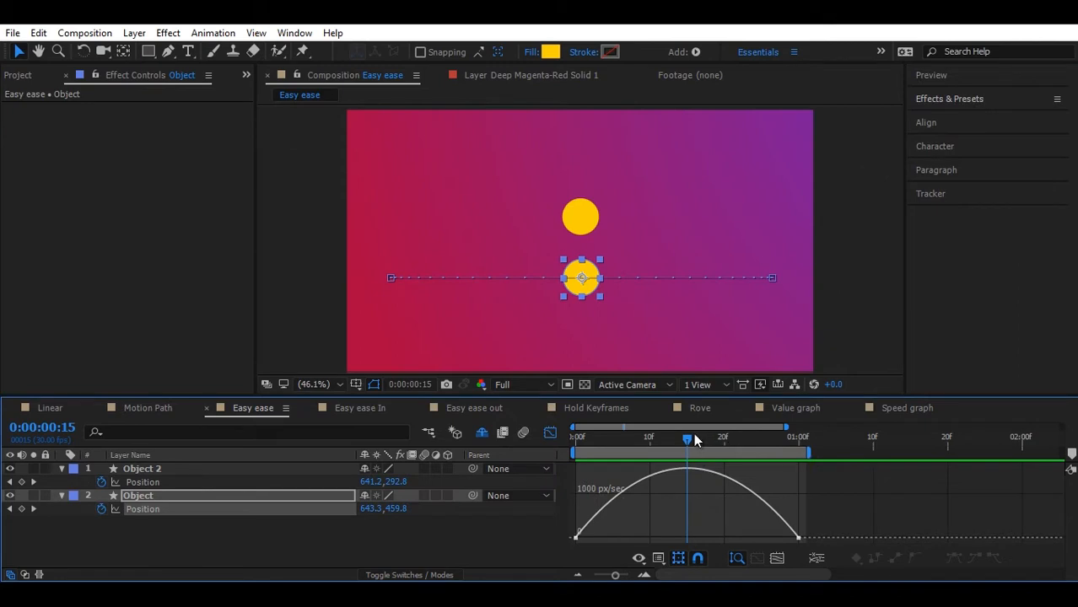
key(Home)
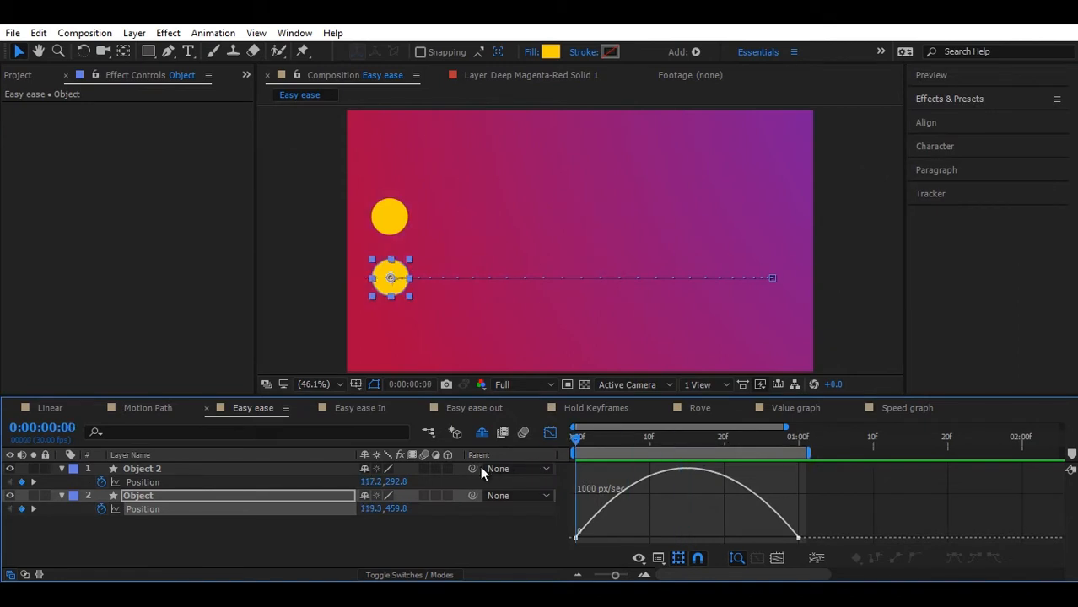
key(space)
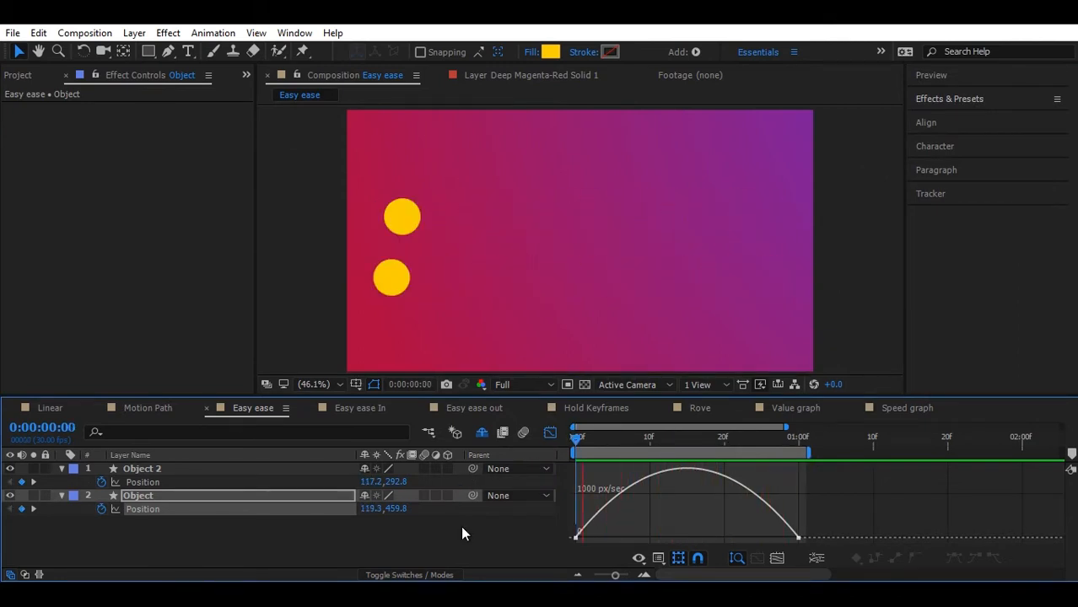
key(space)
Step: Lengthen both ease handles of Object's Position speed graph to about 63% outgoing influence on the first keyframe and 63% incoming on the last
key(grave)
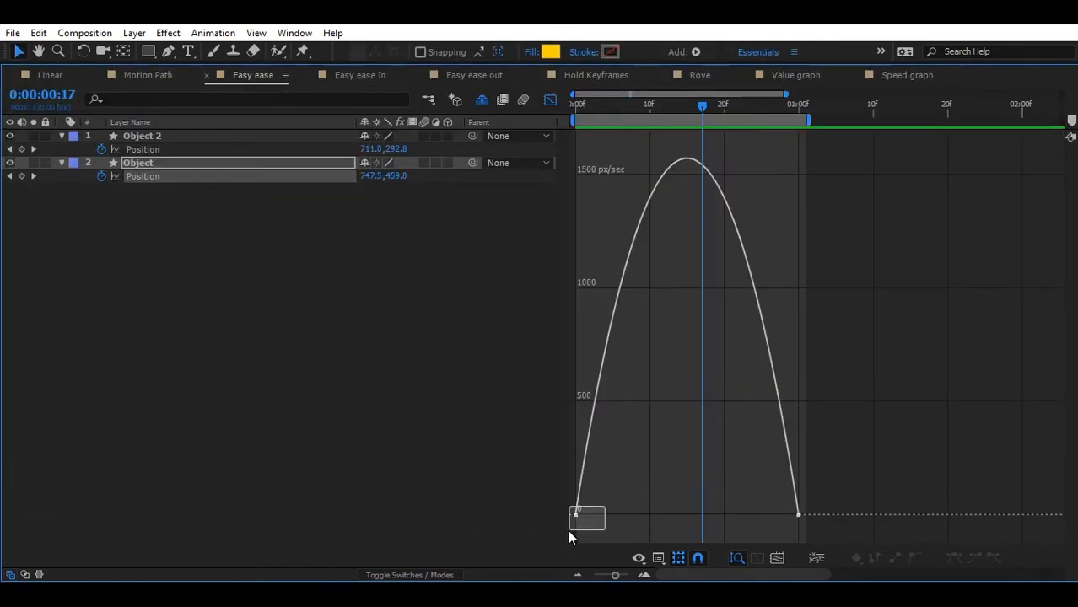
drag(567, 530, 568, 530)
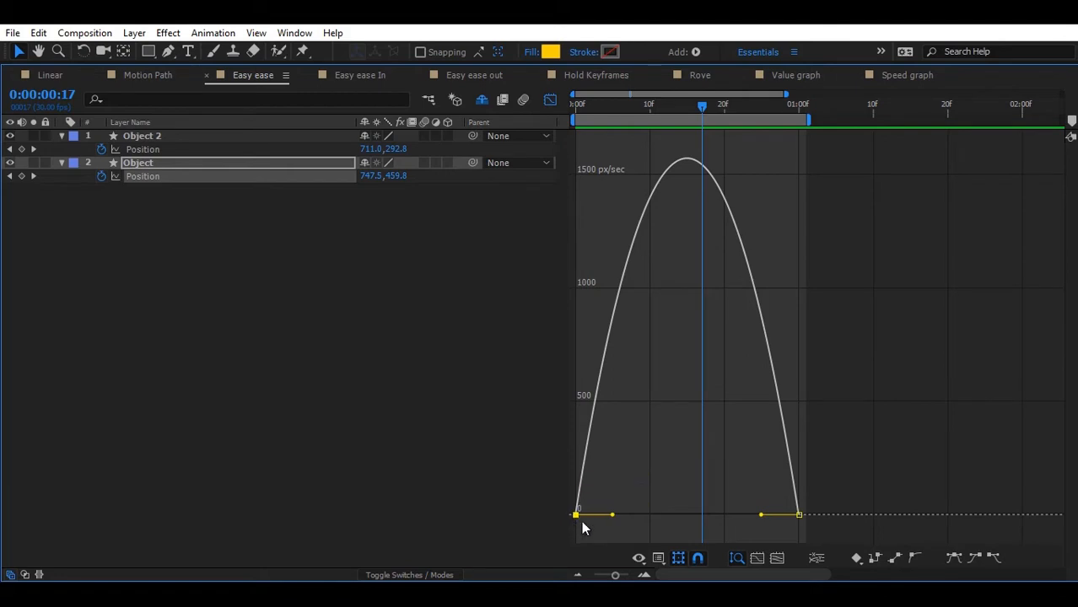
drag(769, 483, 812, 529)
drag(597, 503, 647, 516)
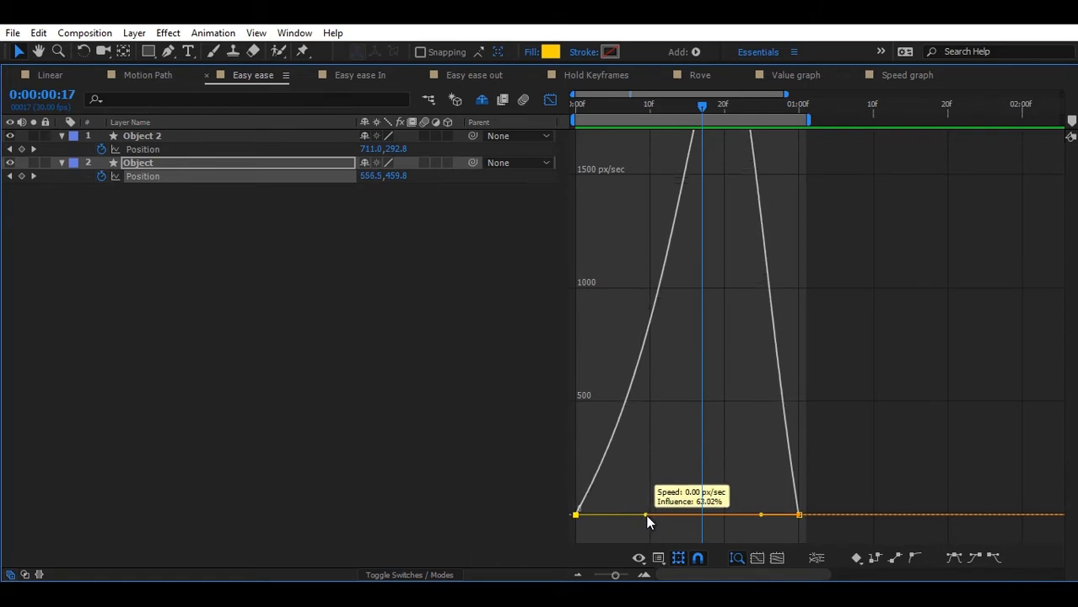
drag(760, 514, 727, 513)
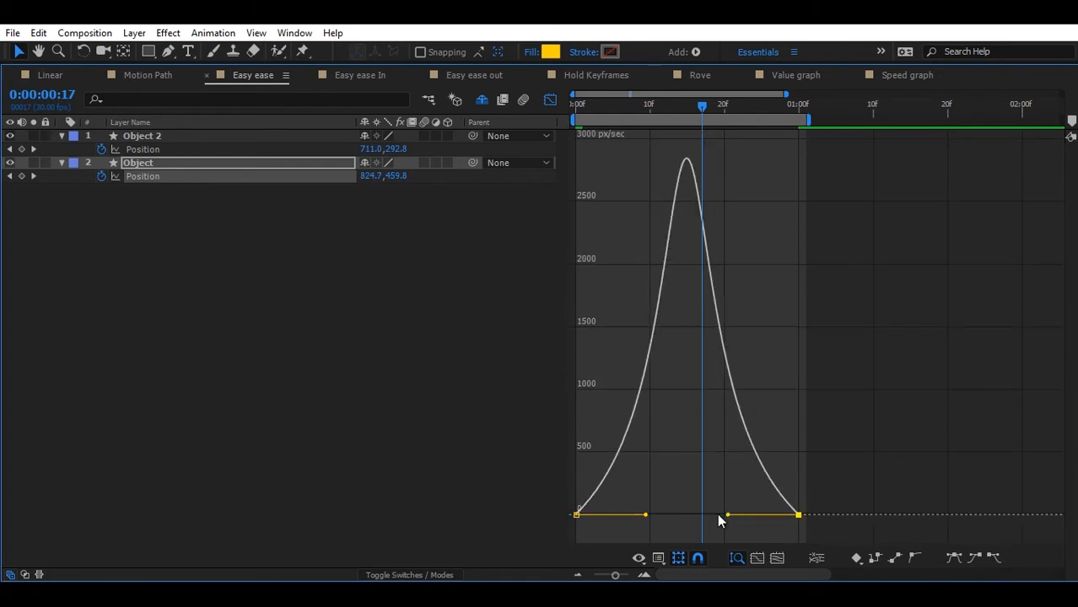
Step: Preview Object's steeper speed curve against linear Object 2 from the first frame
key(grave)
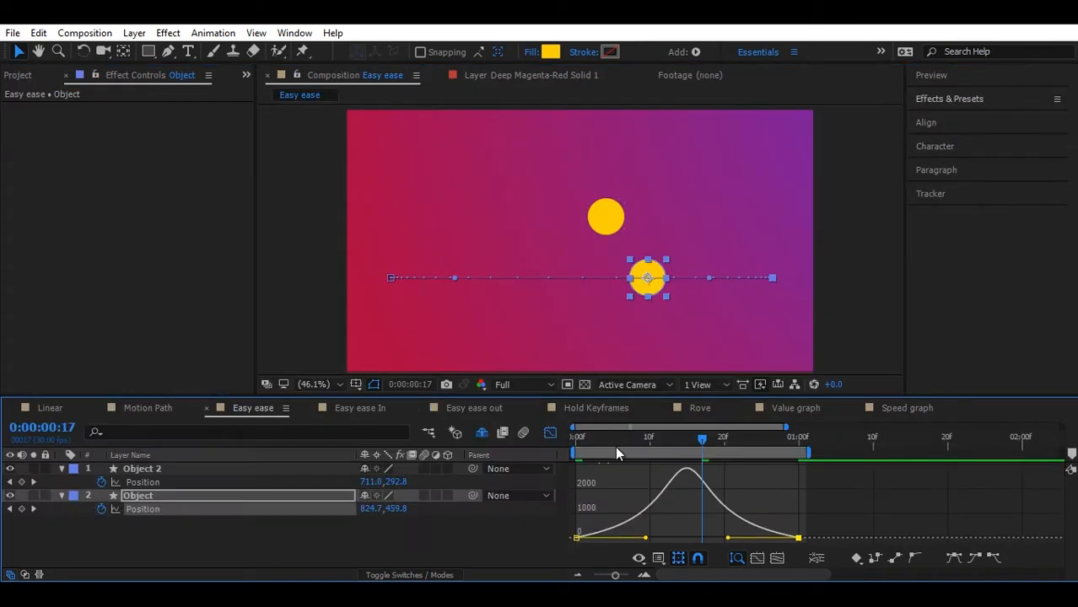
click(569, 445)
key(space)
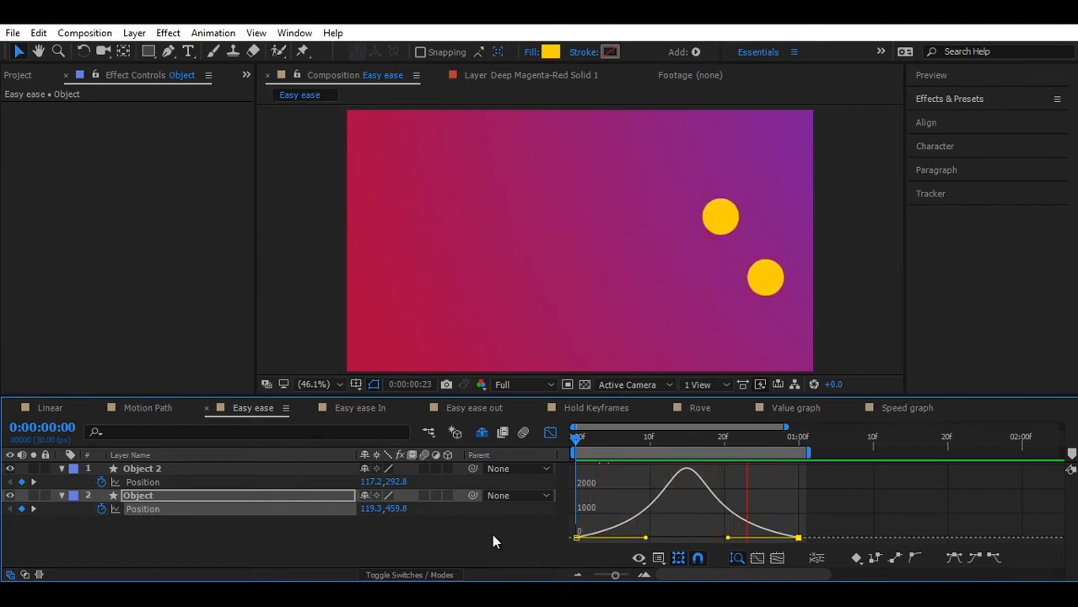
key(space)
Step: Shorten the outgoing ease handle of Object's first Position keyframe to about 58% influence in the enlarged speed graph
key(grave)
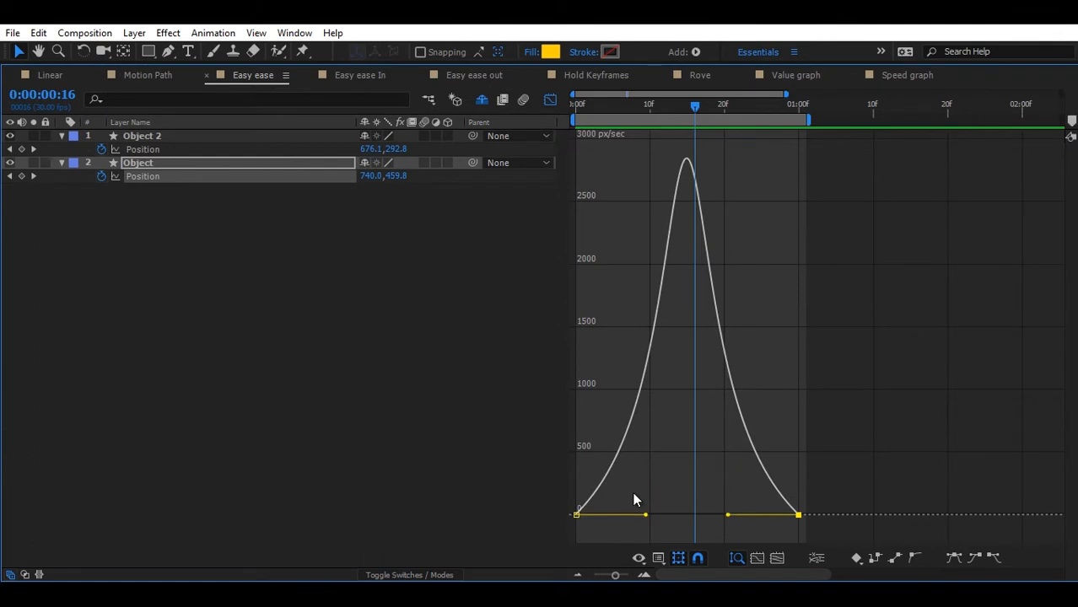
mouse_move(577, 515)
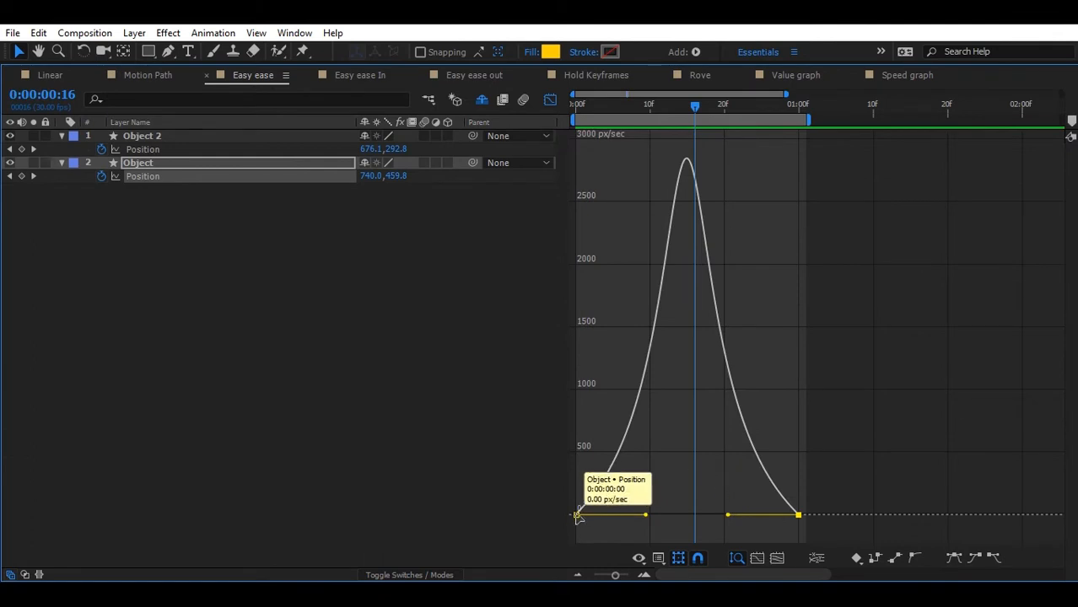
mouse_move(647, 514)
mouse_down()
mouse_move(655, 492)
mouse_move(644, 487)
mouse_move(644, 502)
mouse_move(646, 480)
mouse_move(630, 483)
mouse_move(639, 519)
mouse_up()
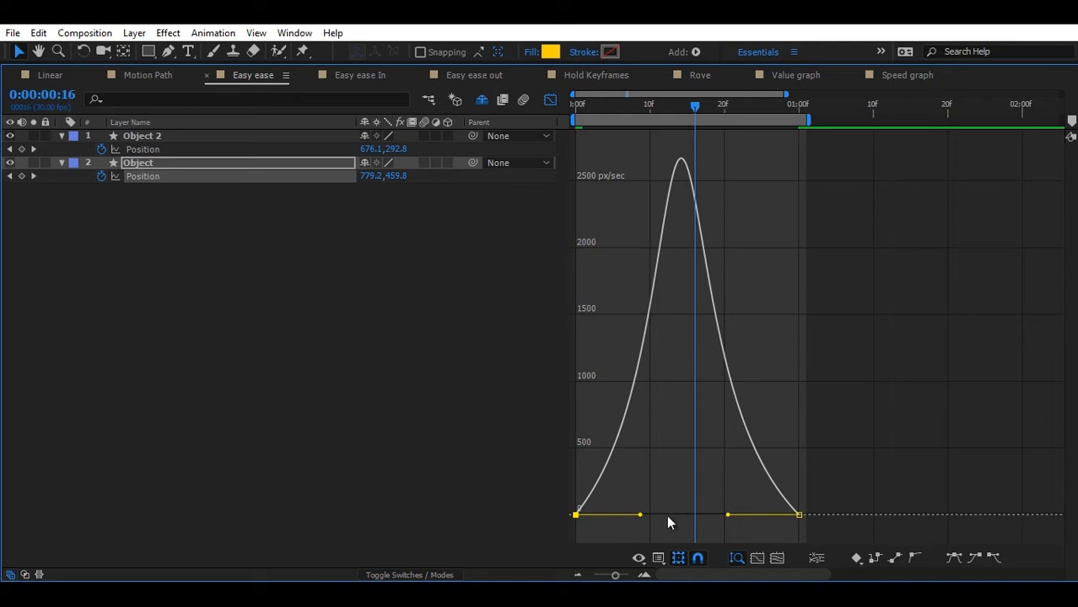
Step: Set the outgoing influence of Object's first Position keyframe to exactly 70% using Keyframe Velocity
mouse_move(576, 517)
key(ctrl+shift+k)
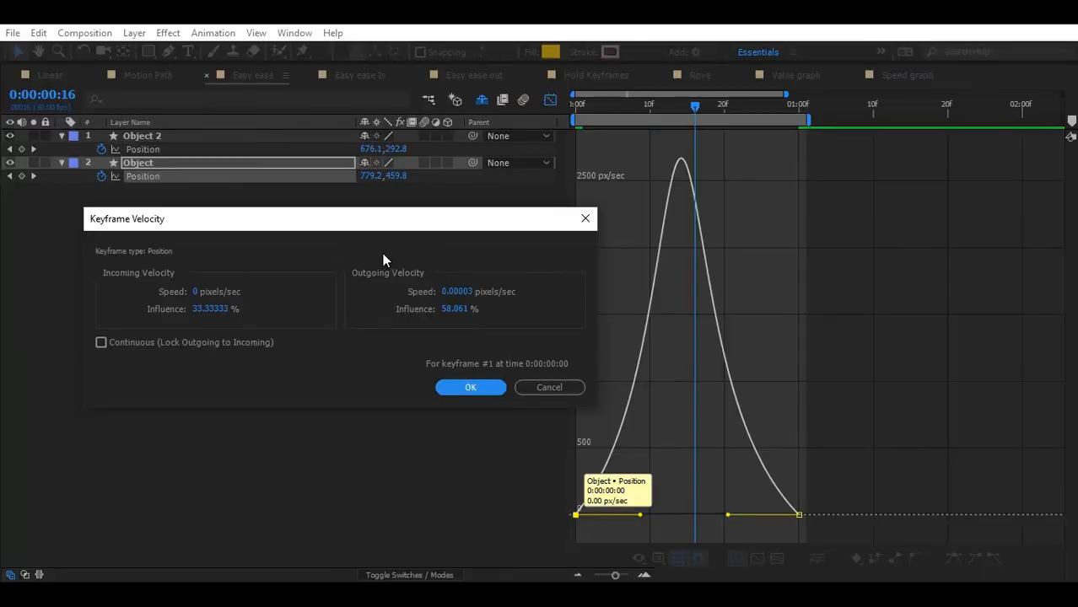
click(455, 310)
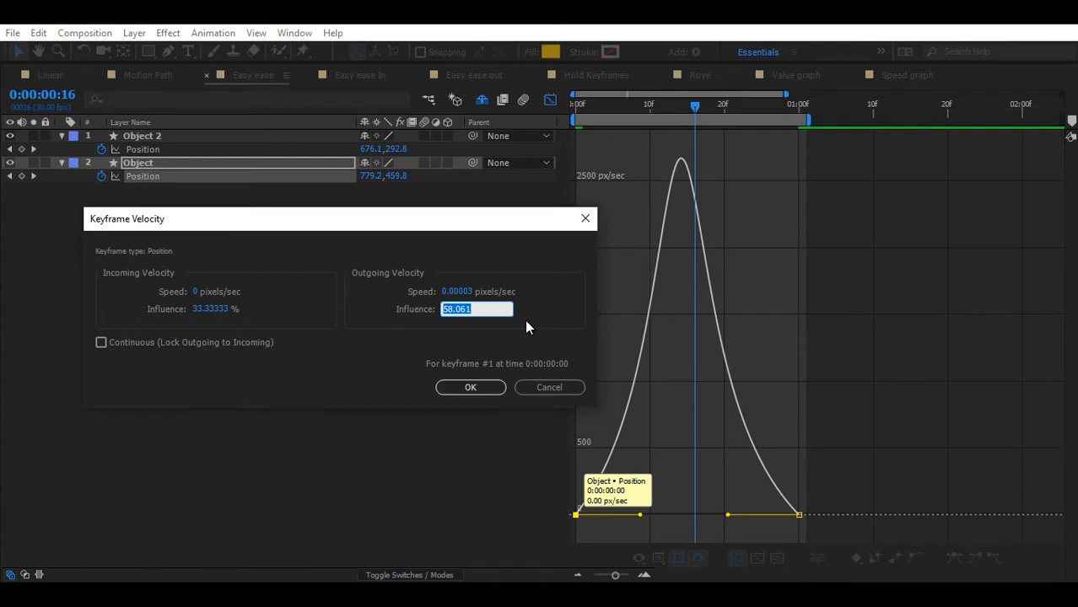
text(70)
click(471, 387)
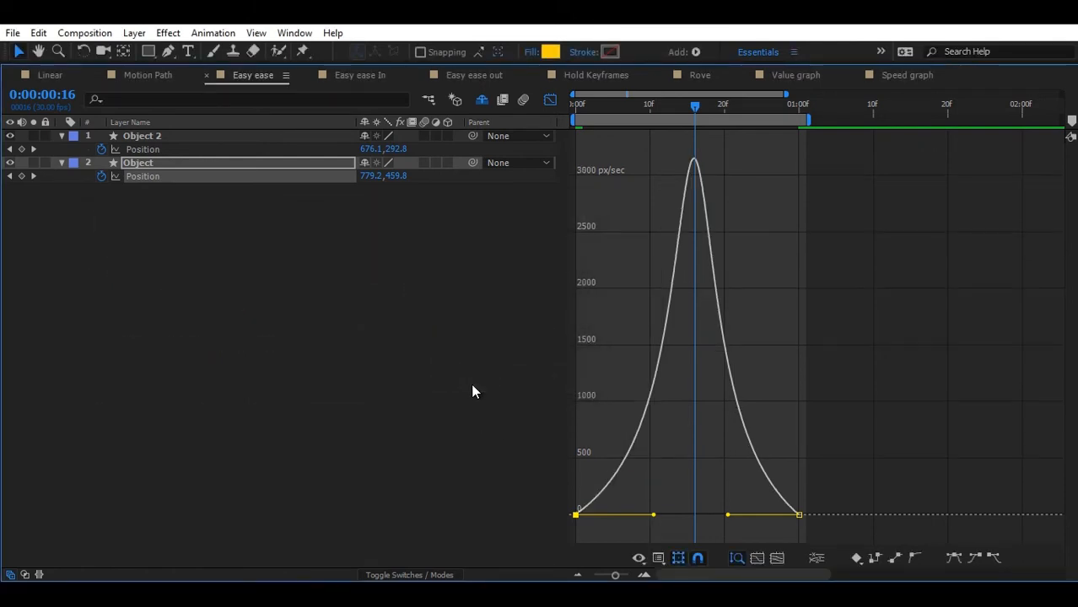
Step: Set the incoming influence of Object's last Position keyframe to 70% using Keyframe Velocity, and deselect the layer
double_click(798, 514)
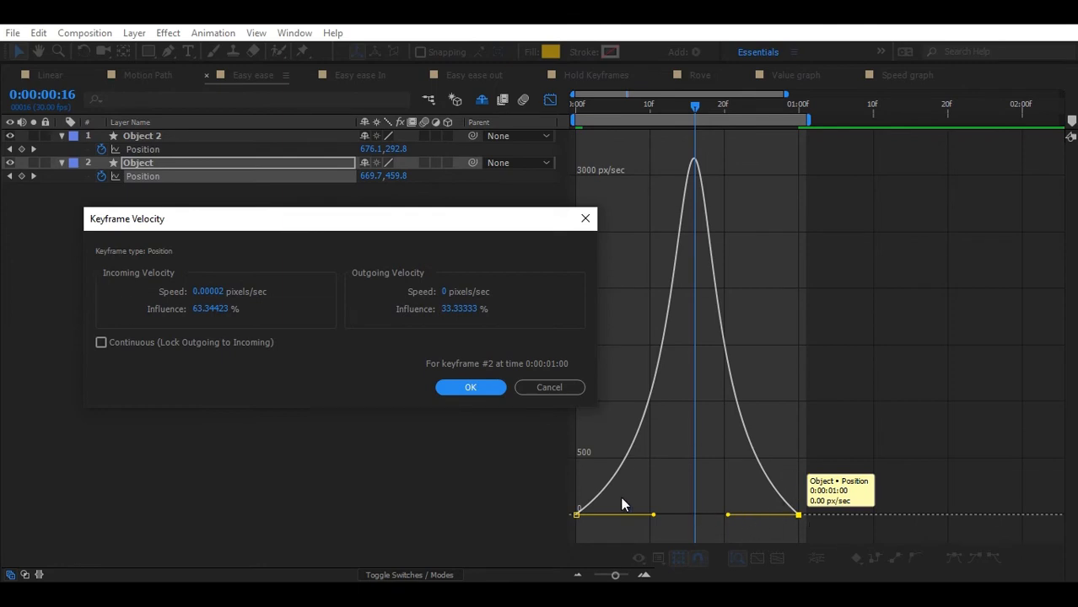
click(217, 309)
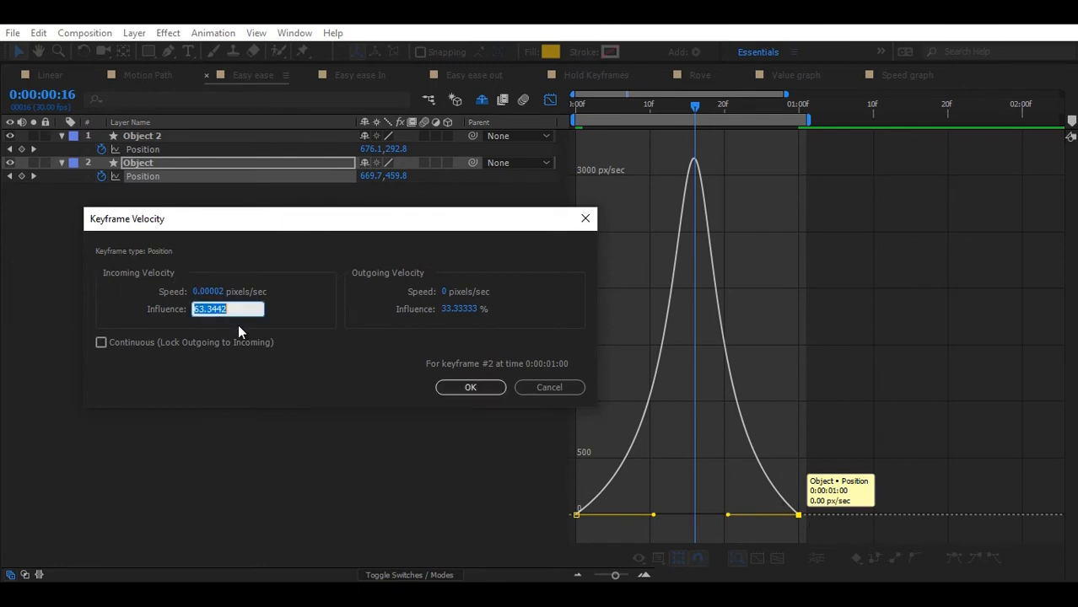
text(70)
key(Return)
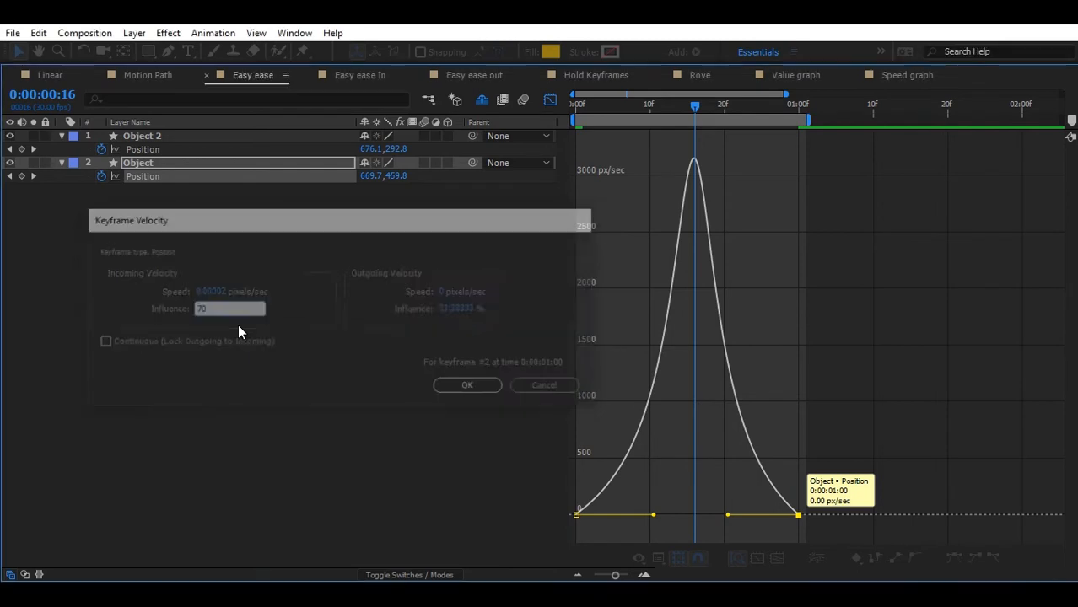
click(457, 353)
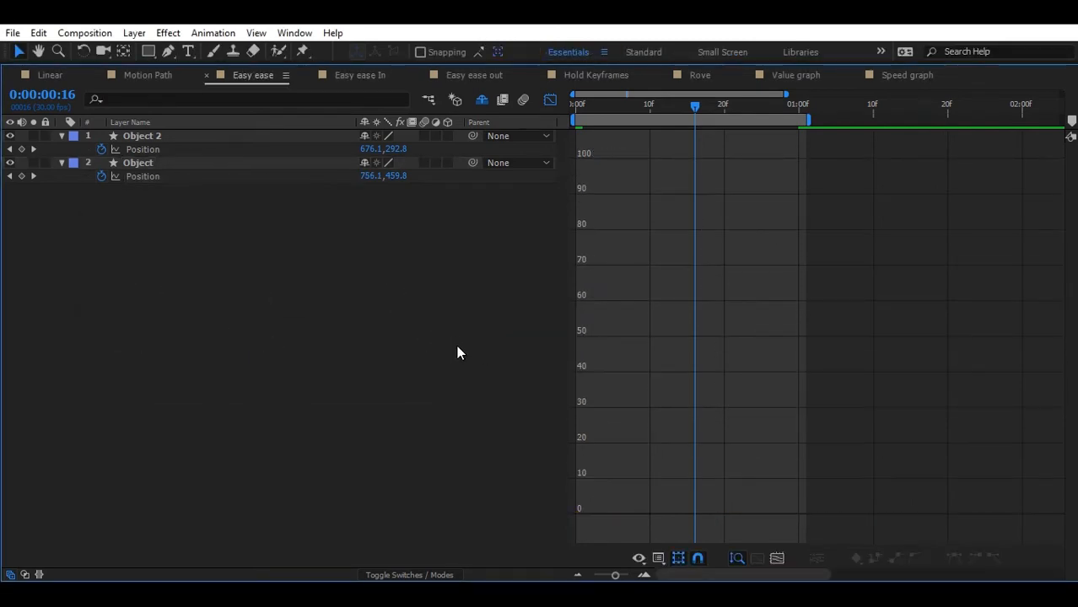
Step: Show Object's Position curve in the normal panel layout and preview its motion with 70% easing
click(274, 182)
key(grave)
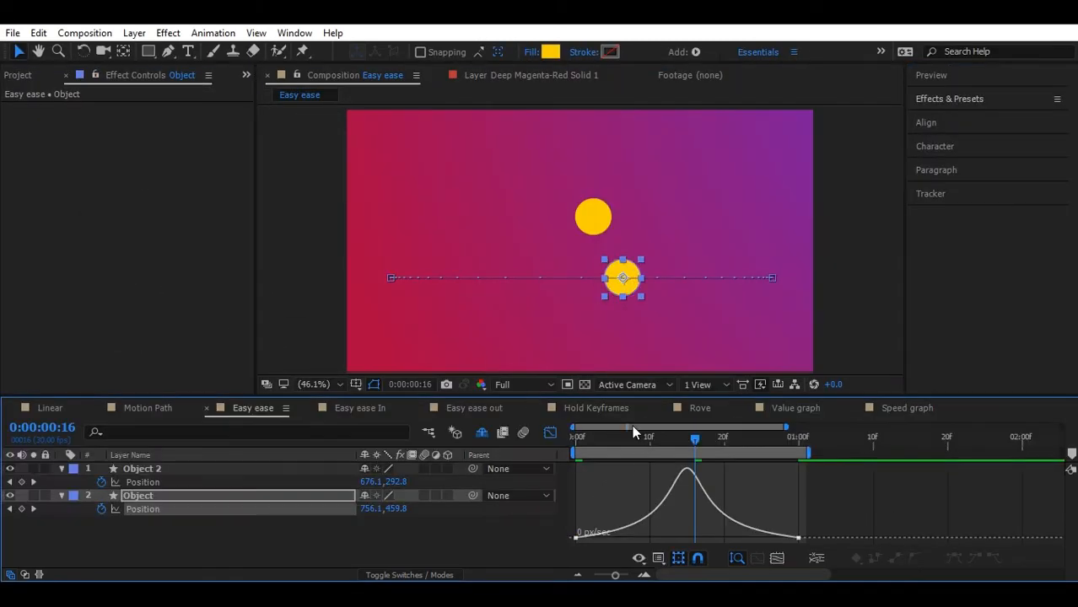
key(space)
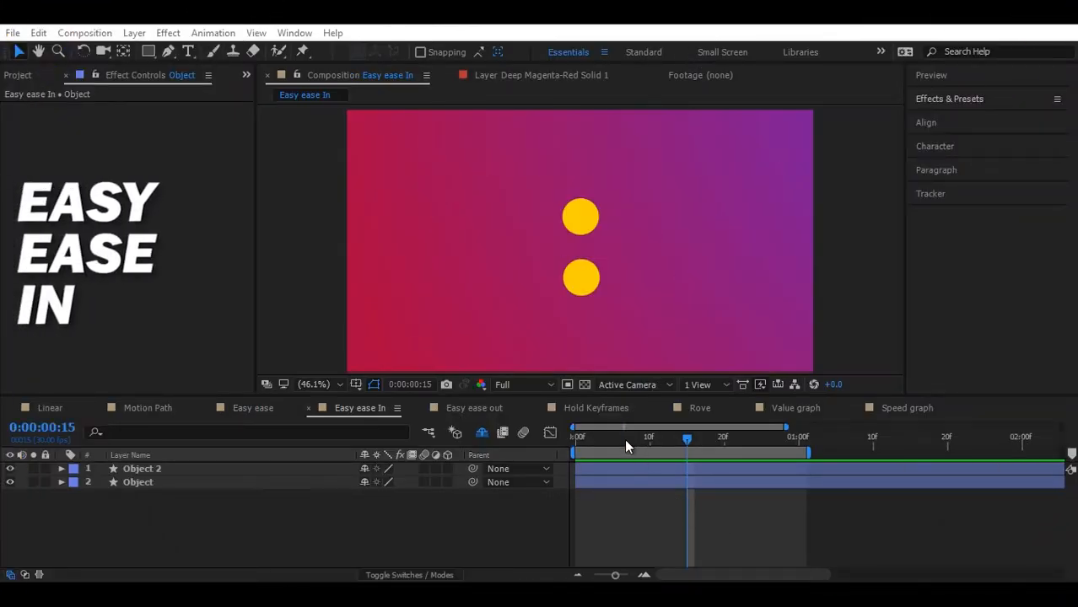
Step: Preview the Easy ease In composition's motion and reveal the Position property of the Object and Object 2 layers
key(space)
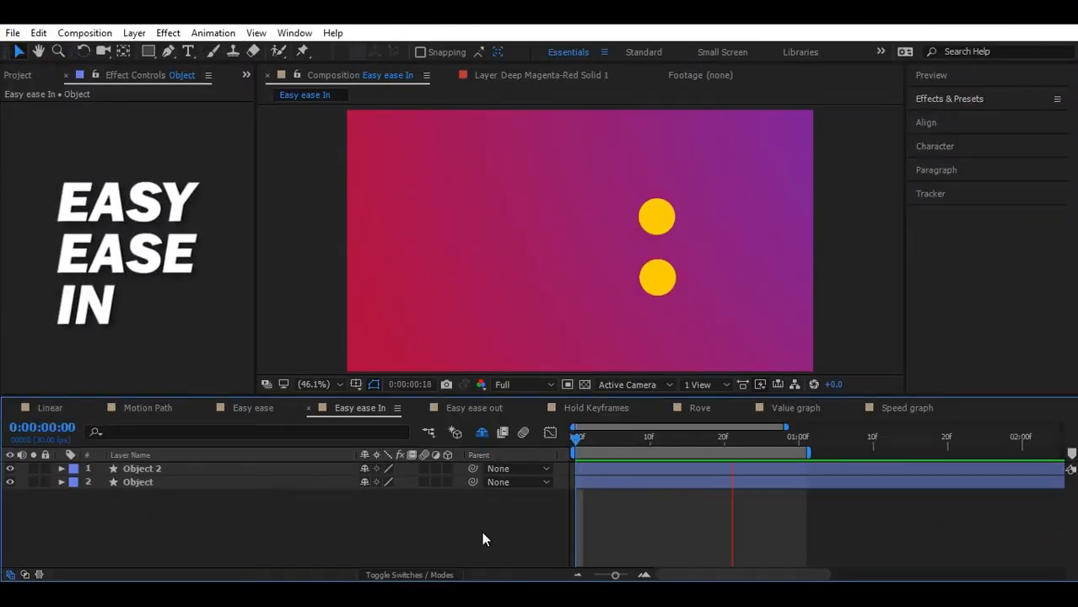
click(175, 483)
shift+click(175, 468)
key(p)
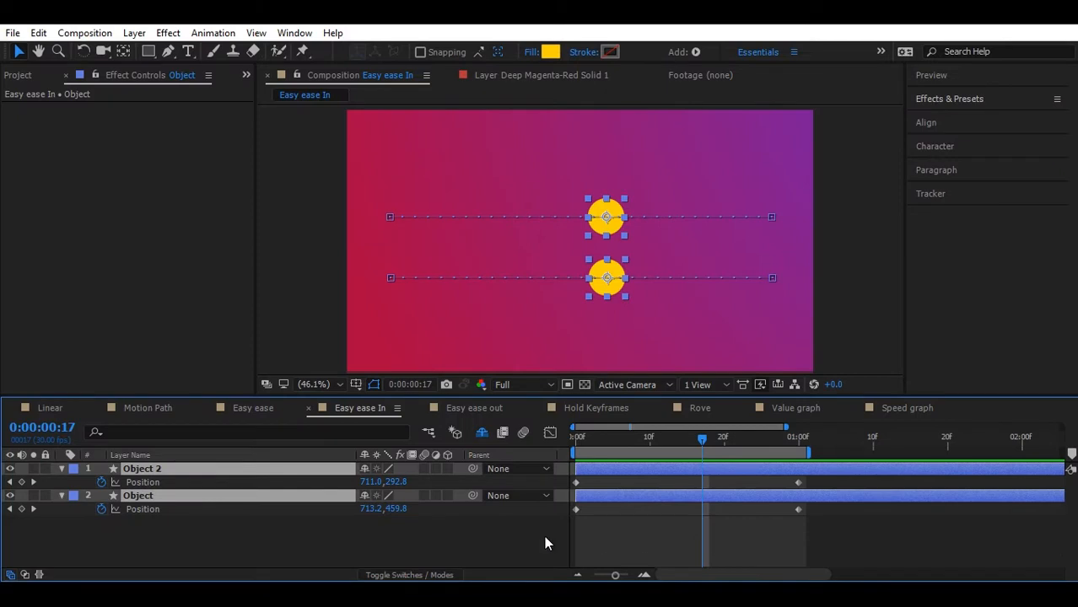
Step: Apply Easy Ease In to both Position keyframes of the Object layer only
click(178, 537)
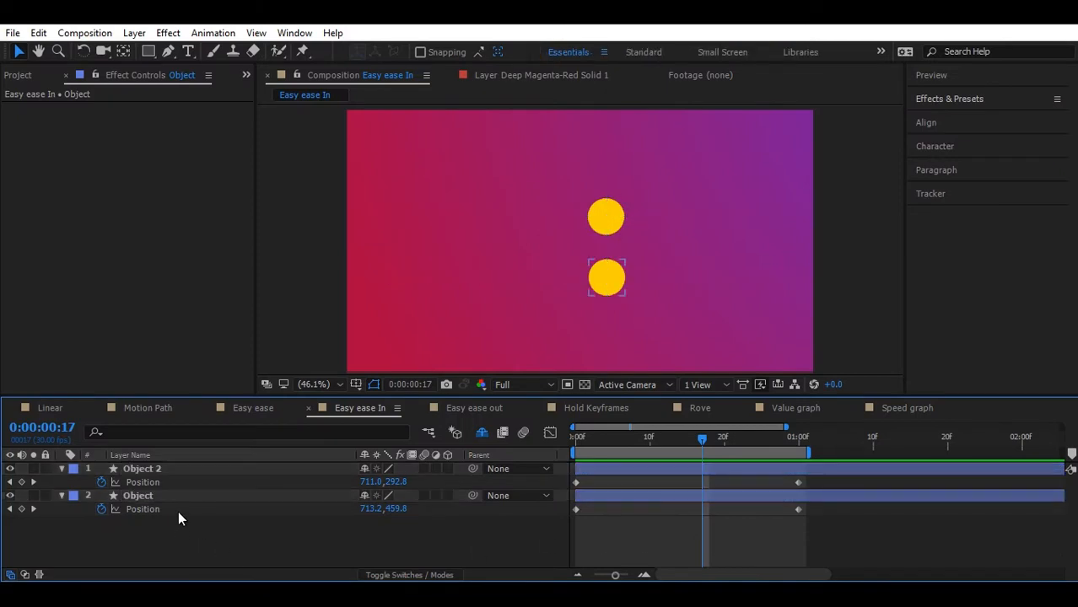
click(178, 510)
drag(843, 540, 560, 510)
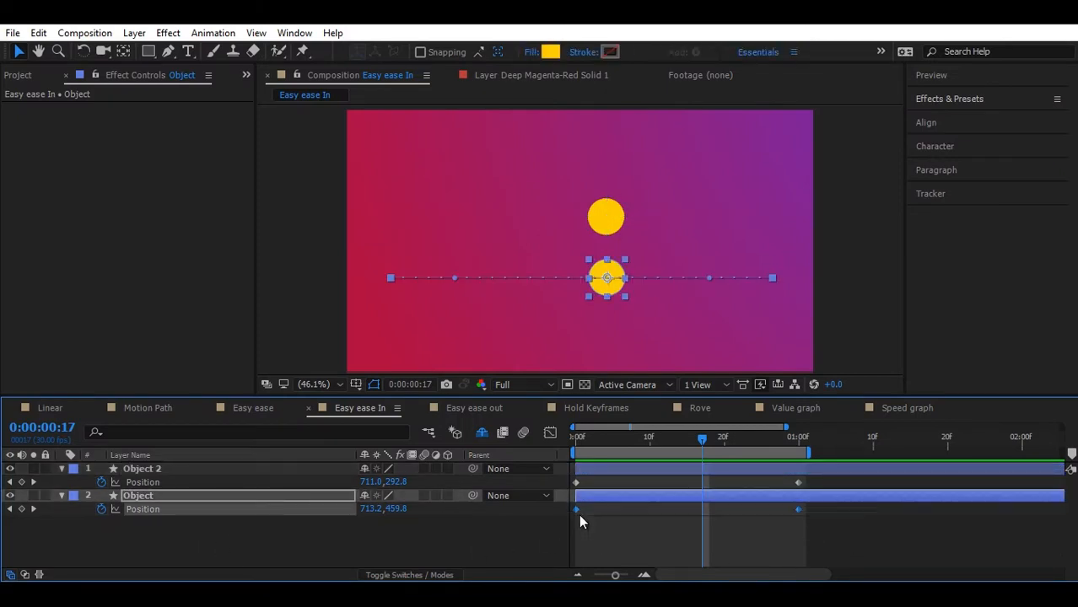
right_click(576, 509)
mouse_move(692, 497)
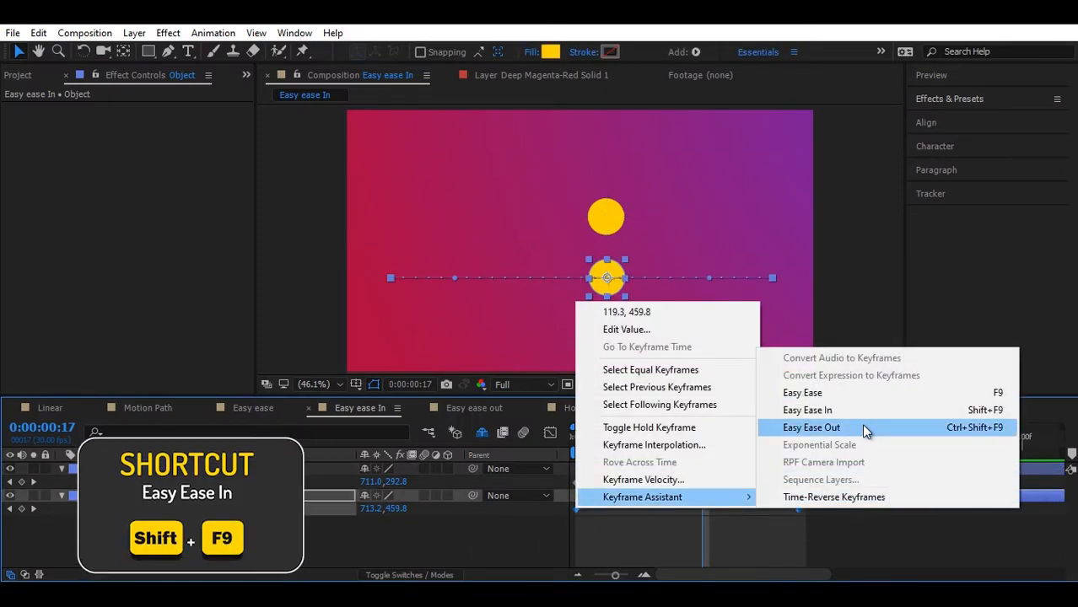
click(939, 414)
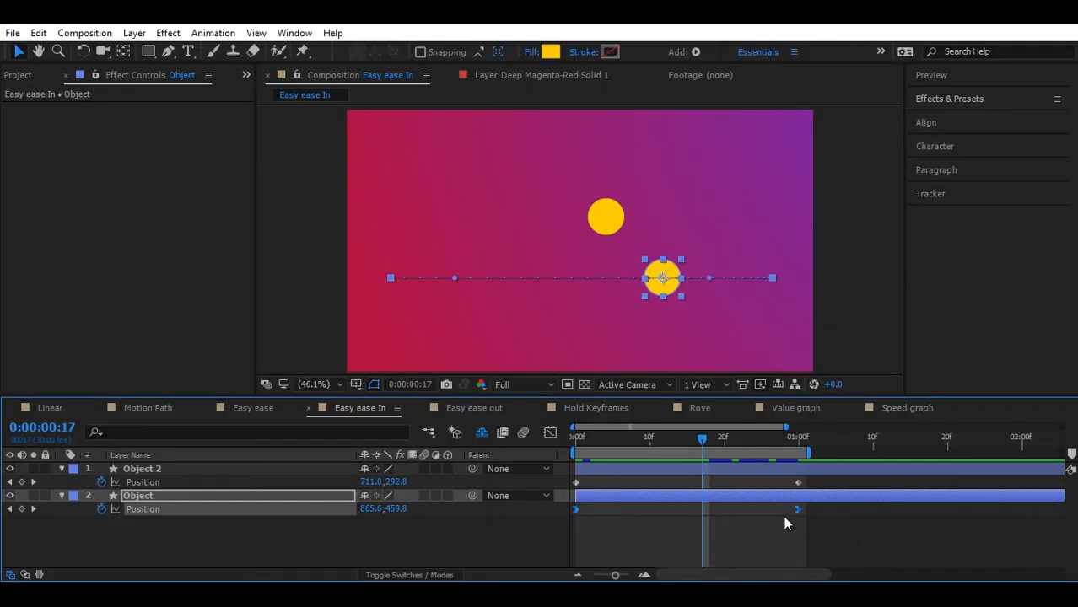
Step: Preview Object's Easy Ease In motion against Object 2 with the layers deselected
key(space)
click(504, 535)
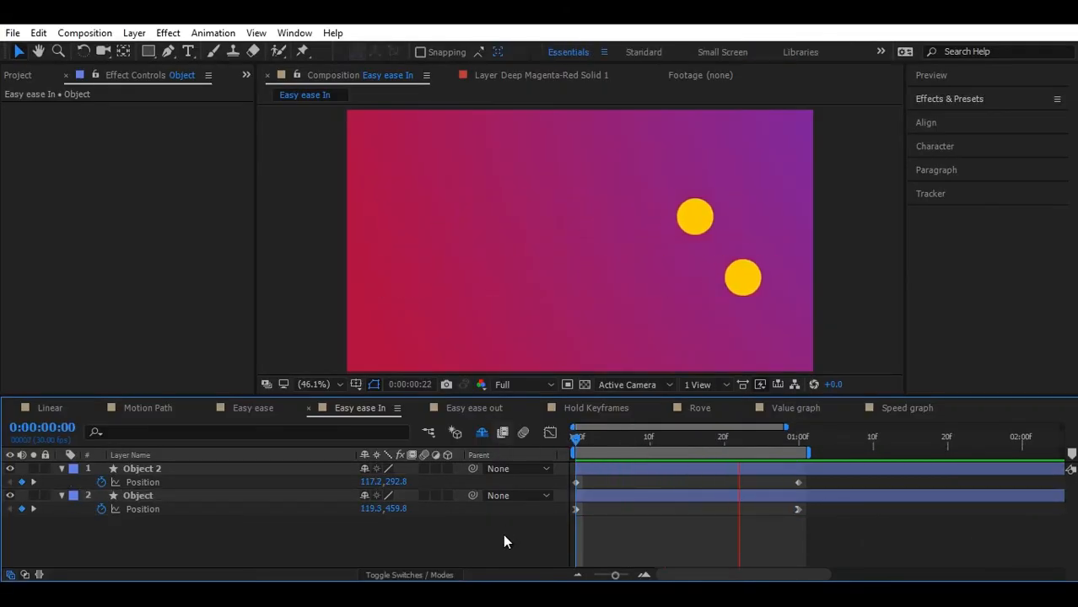
key(space)
Step: Lengthen the incoming ease handle of Object's last Position keyframe back to about frame 21 in the enlarged speed graph
click(203, 510)
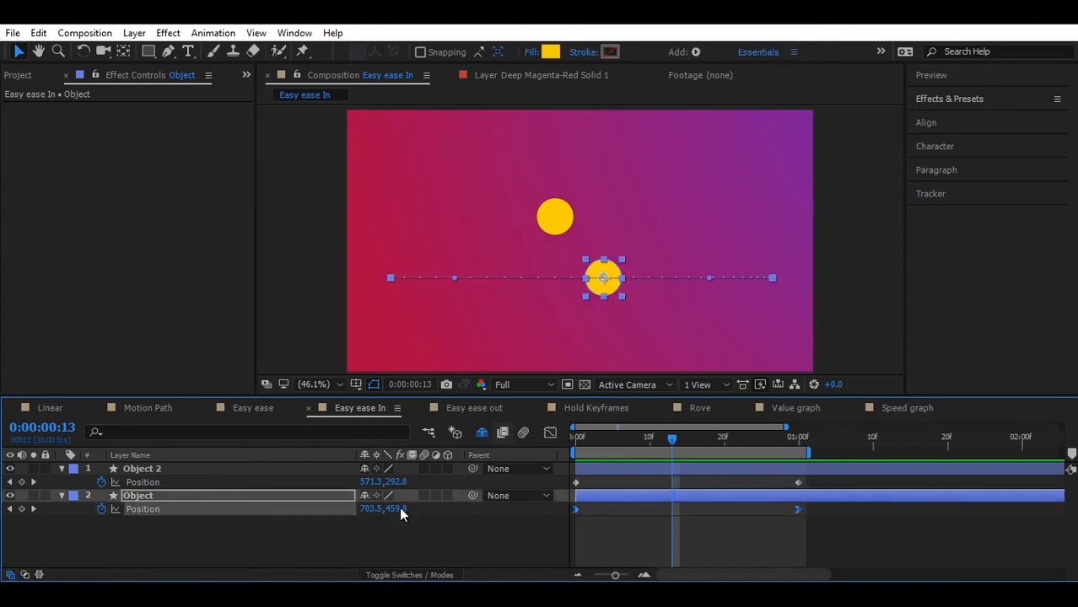
click(549, 433)
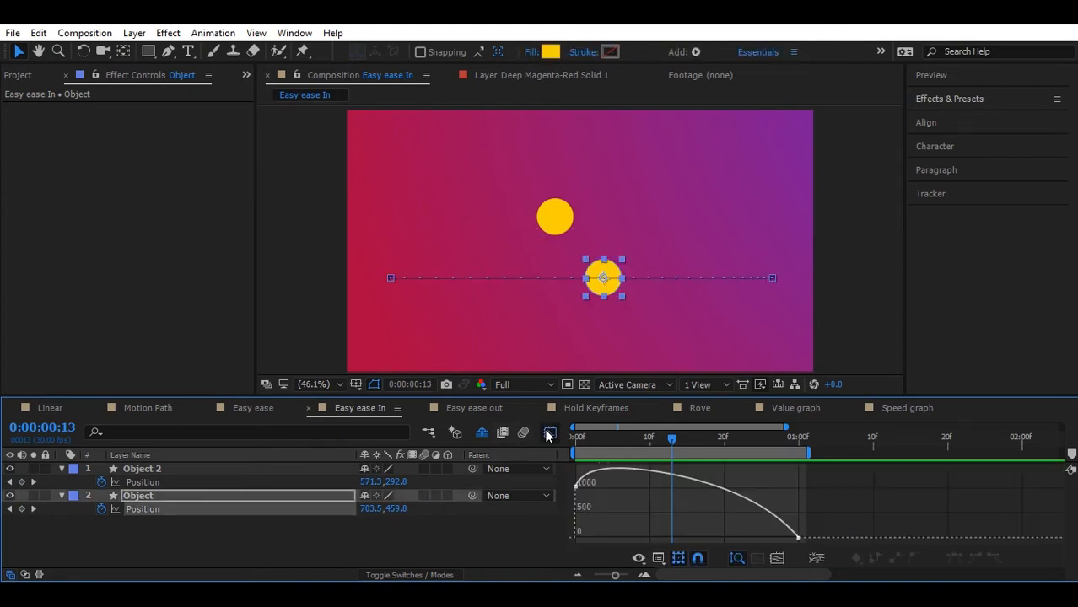
key(grave)
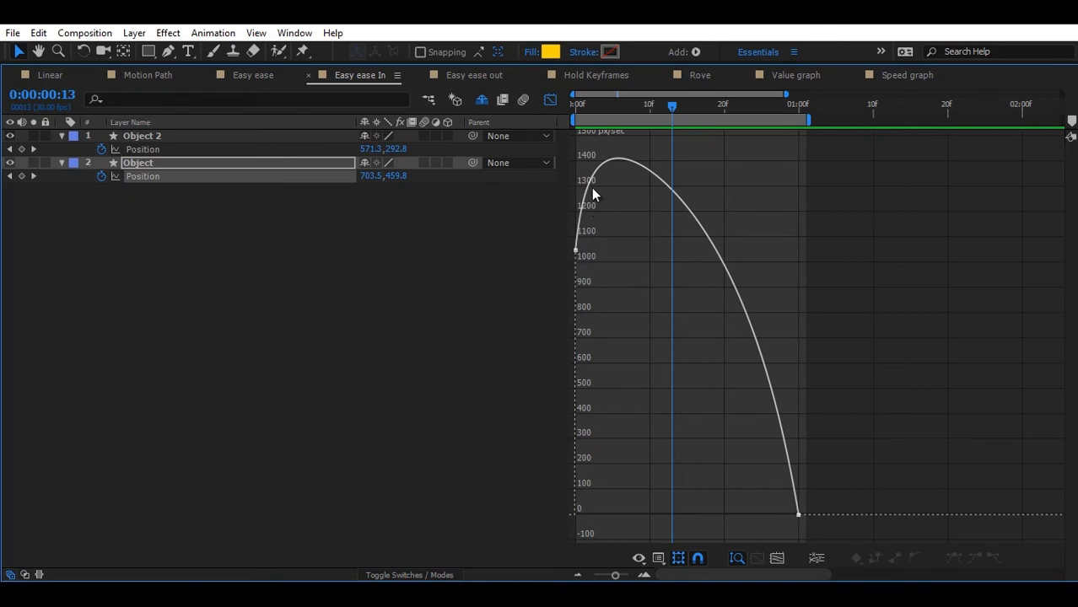
click(789, 523)
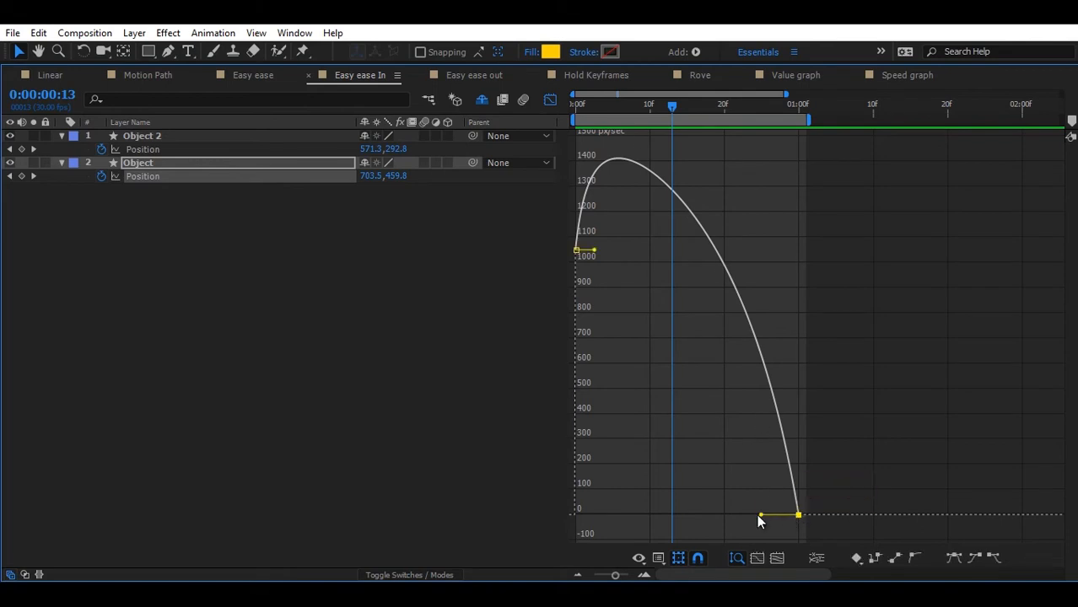
drag(758, 516, 734, 514)
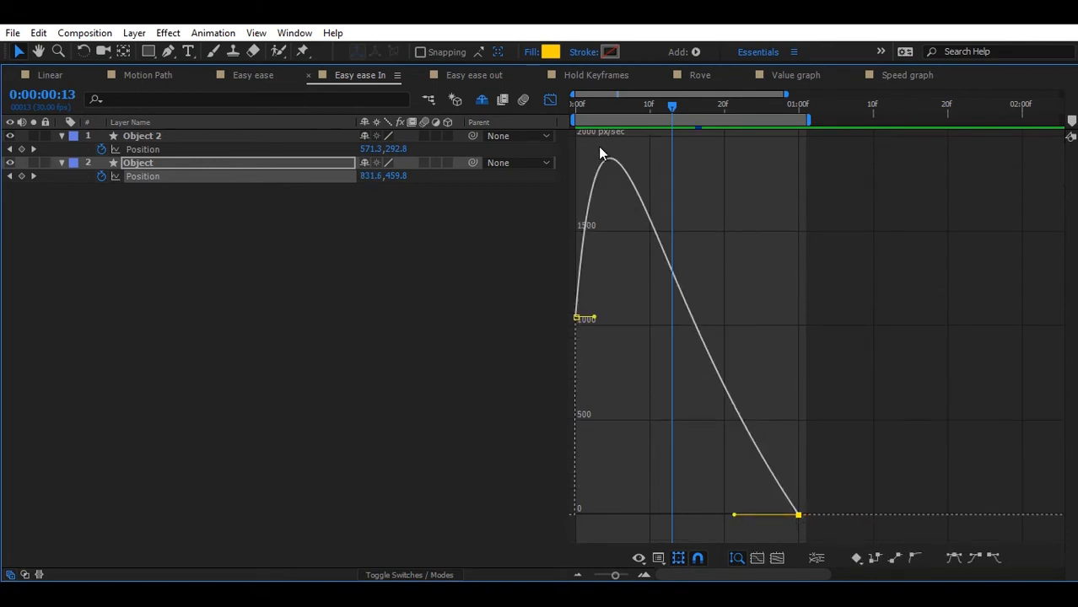
Step: Restore the normal panel layout and preview the stronger Ease In motion from the start of the composition
key(grave)
drag(604, 434, 488, 459)
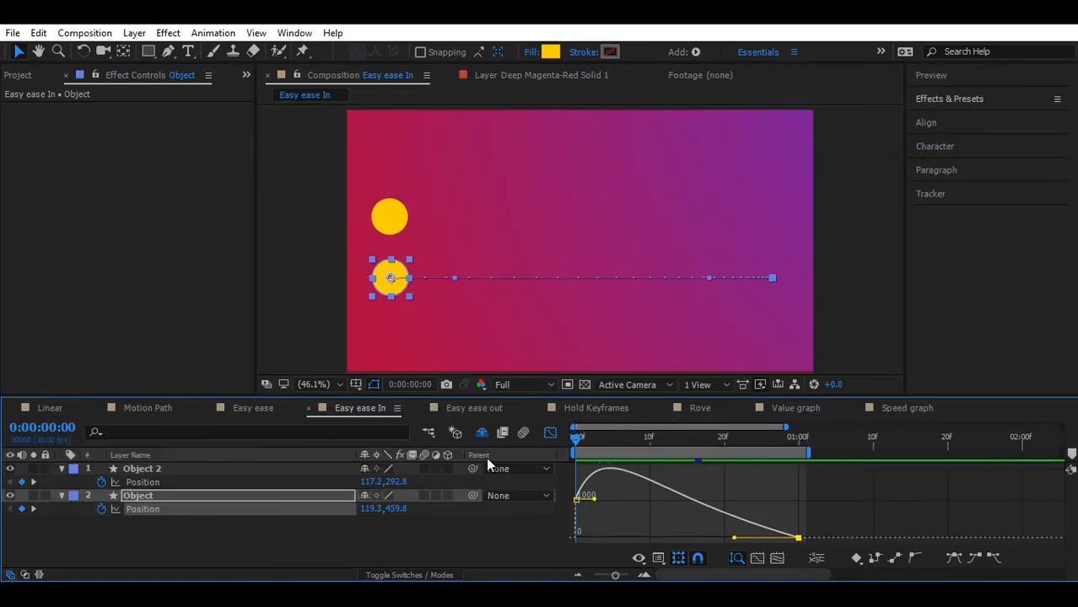
key(space)
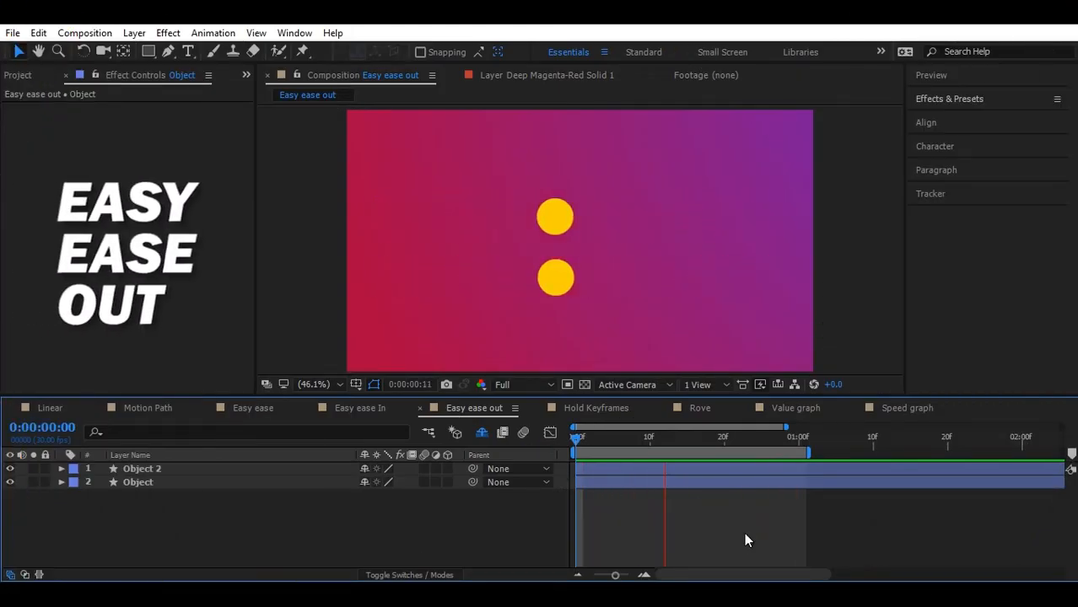
Step: Stop the preview in the Easy ease out composition and reveal the Object layer's Position property
key(space)
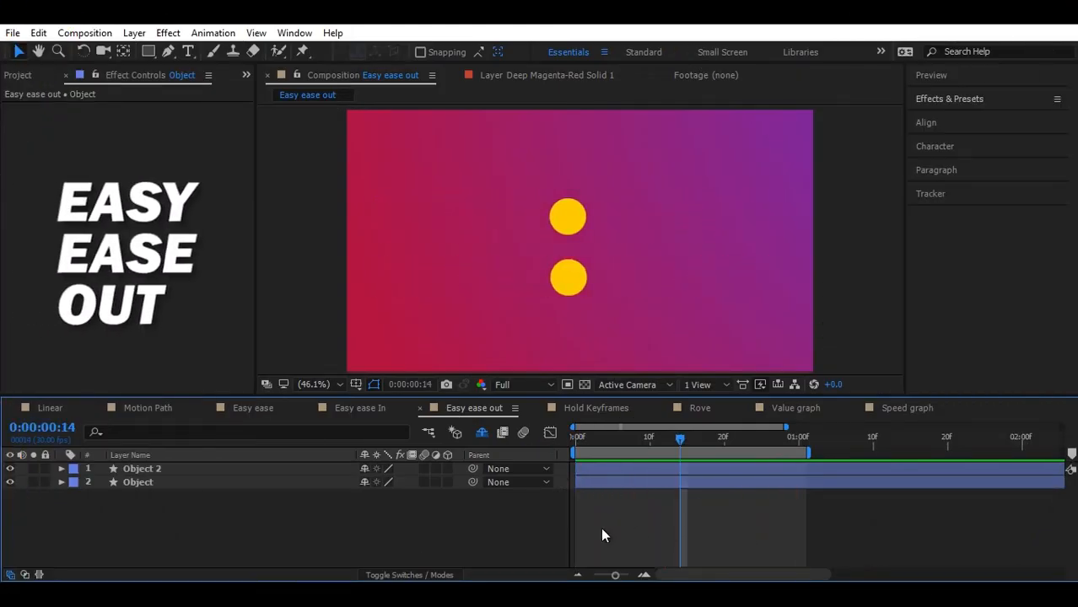
click(198, 487)
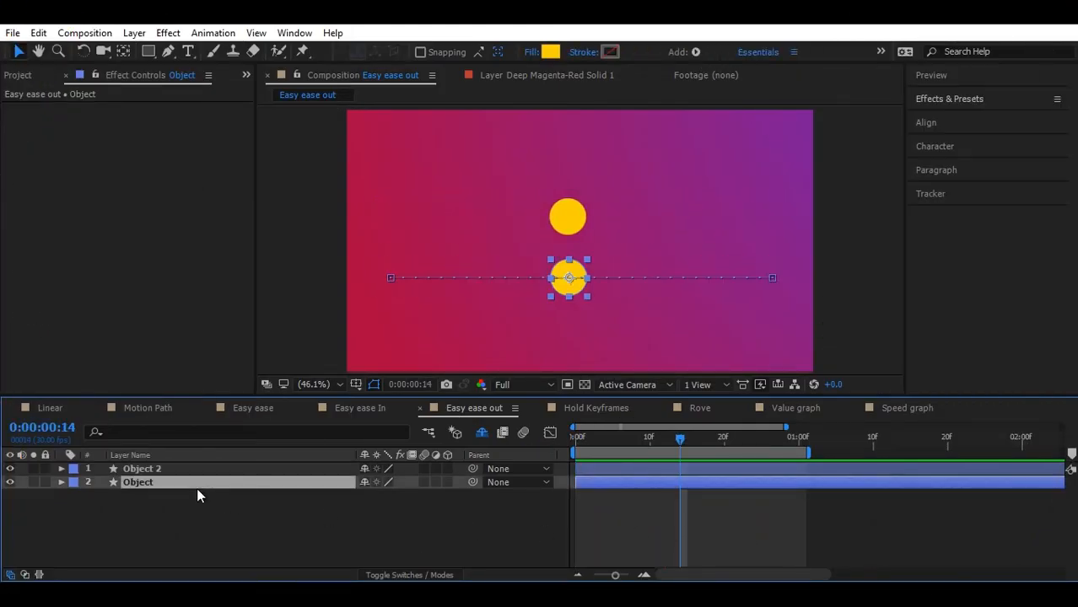
key(p)
drag(835, 549, 576, 497)
right_click(576, 498)
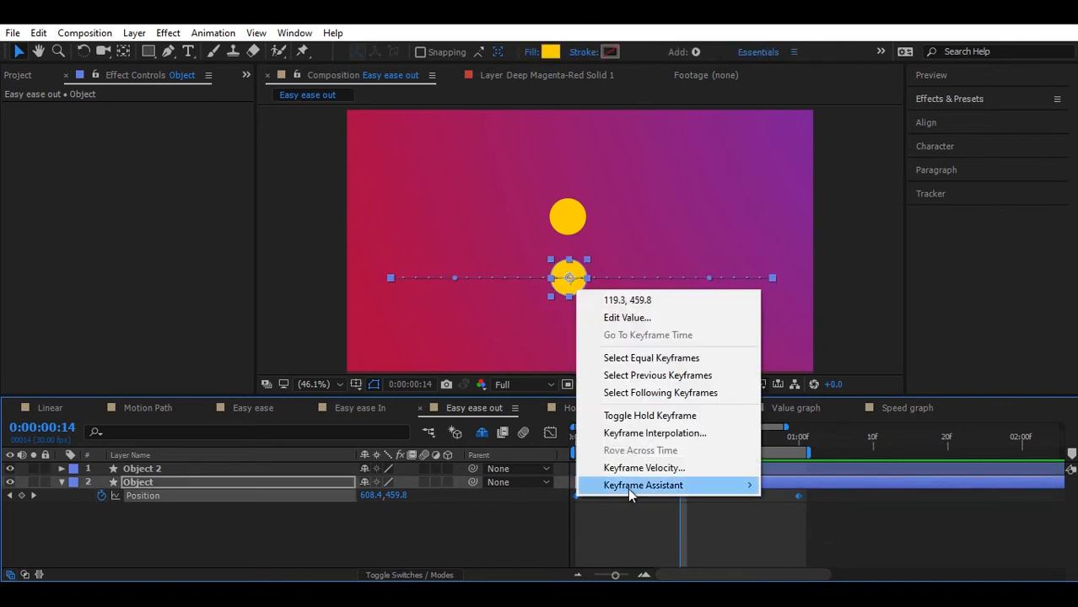
mouse_move(676, 490)
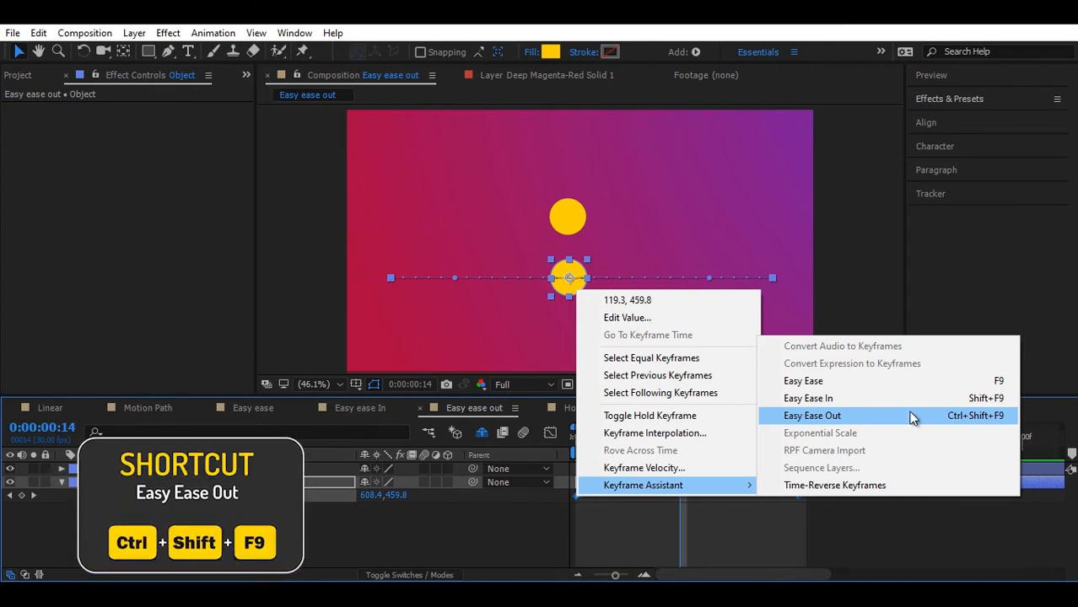
click(413, 552)
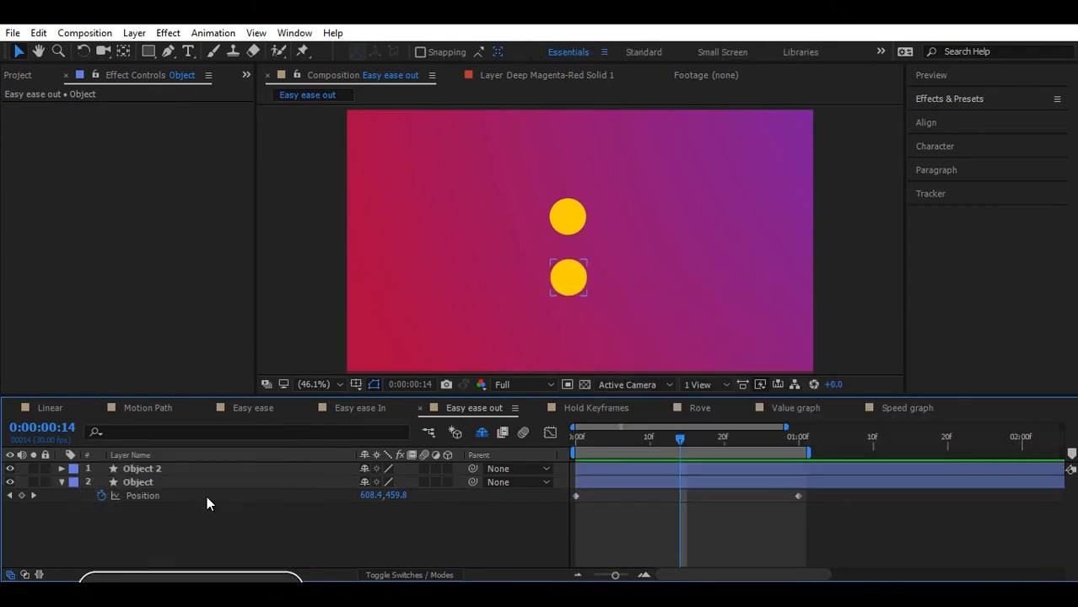
Step: Apply Easy Ease Out to both of Object's Position keyframes in the enlarged speed graph
click(550, 432)
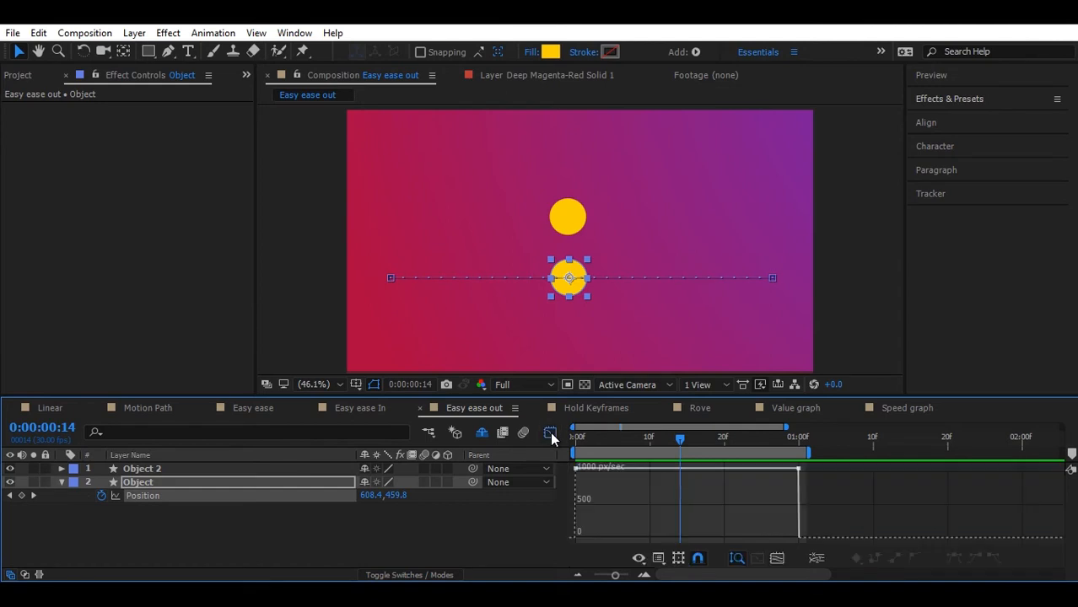
key(grave)
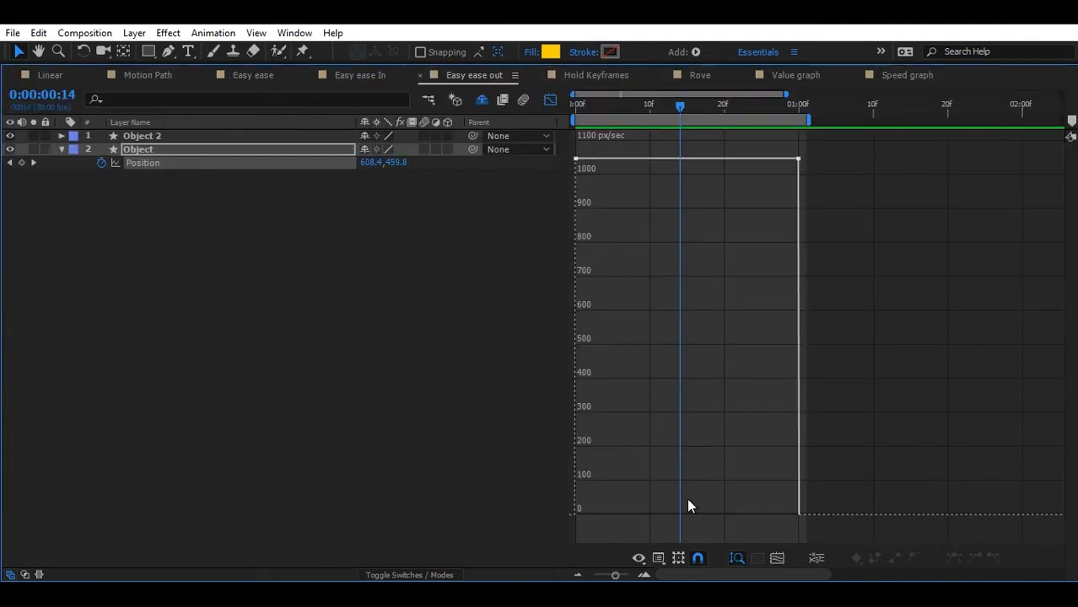
drag(729, 180, 533, 206)
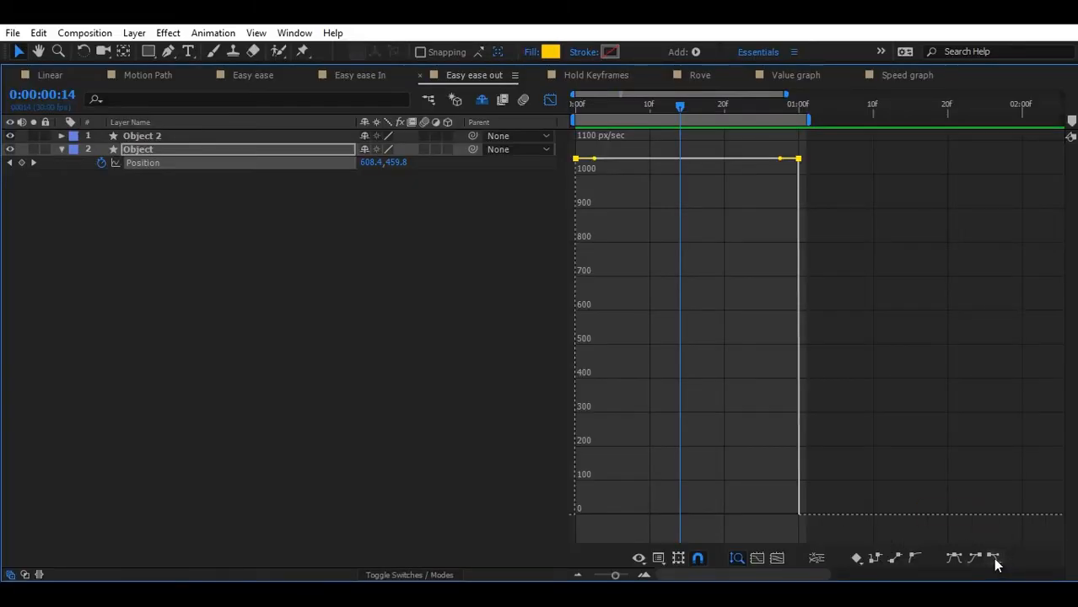
click(993, 558)
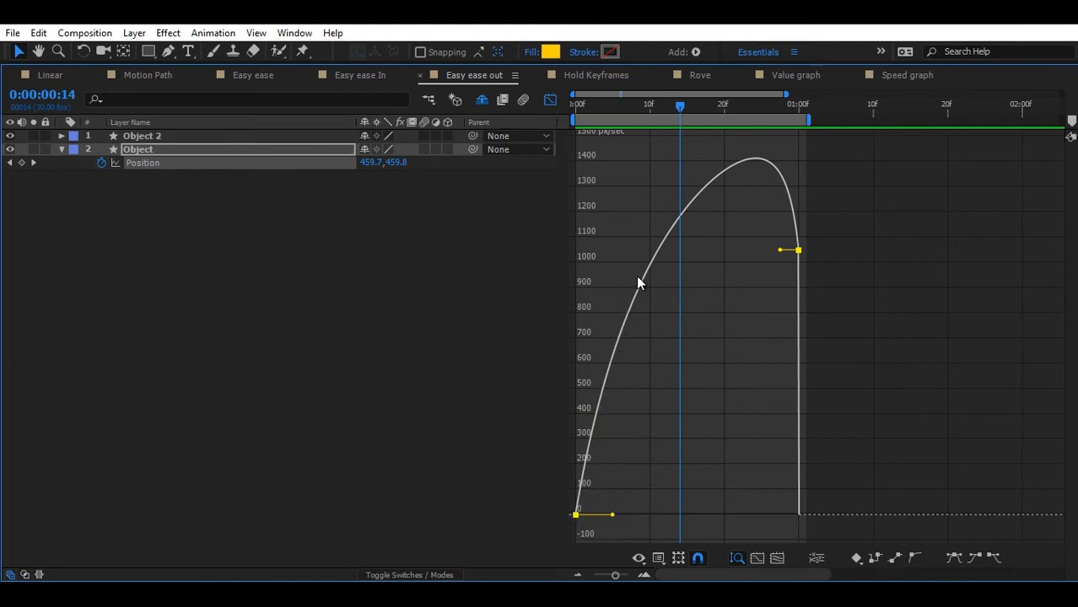
Step: Lengthen the outgoing handle of Object's first Position keyframe to about frame 10, and preview the motion in the normal layout
mouse_move(799, 251)
drag(614, 516, 657, 530)
key(grave)
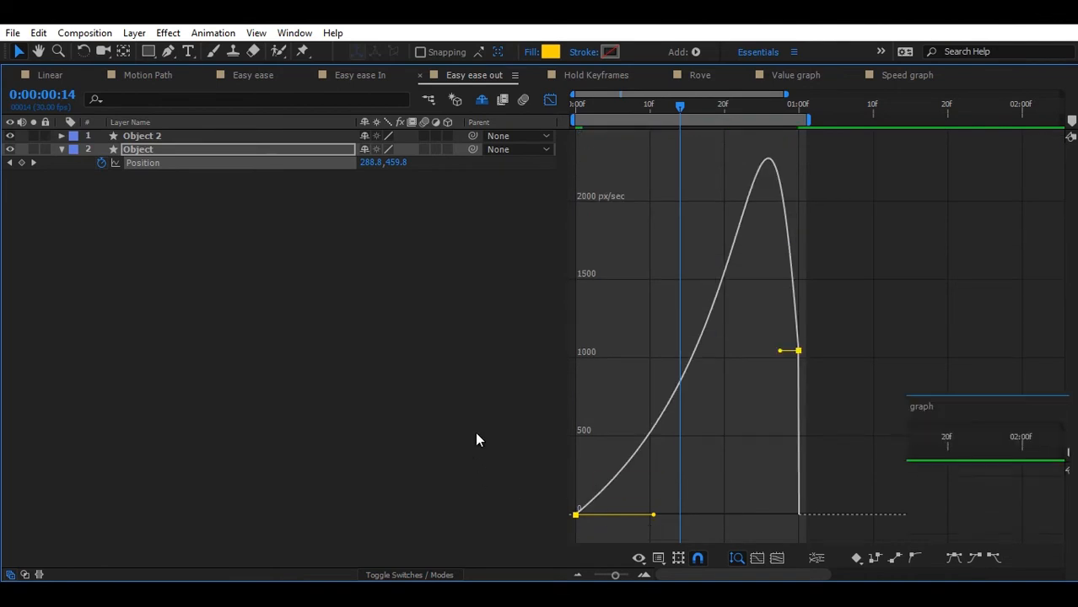
key(Home)
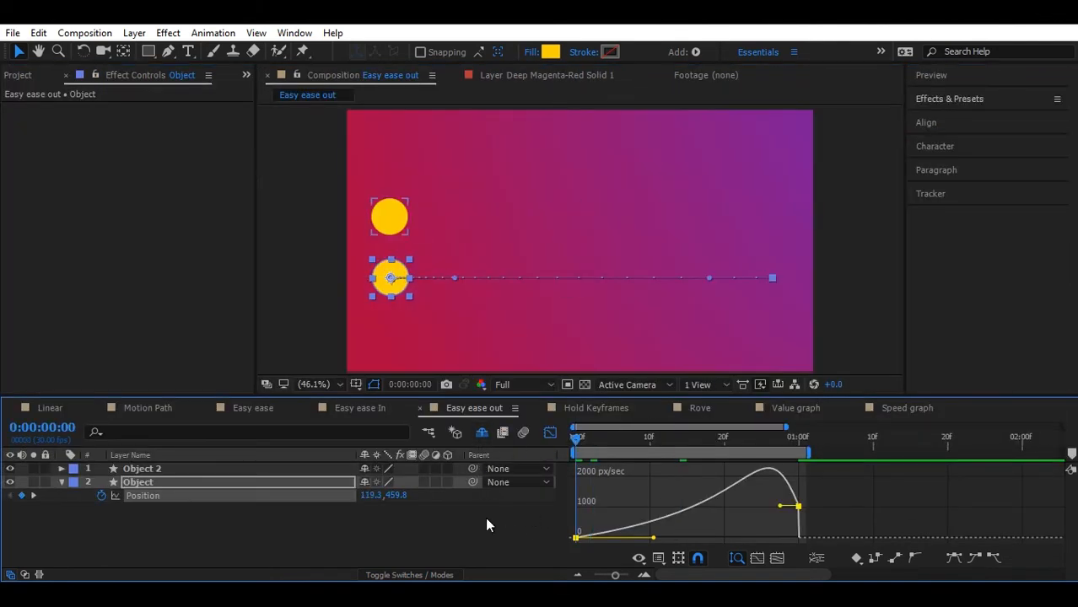
key(space)
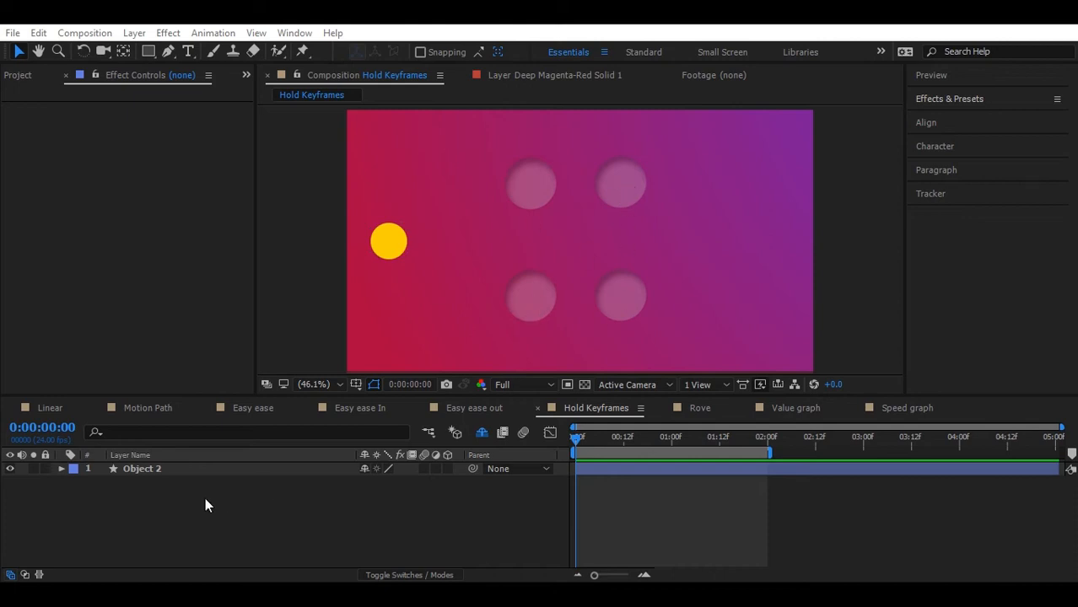
Step: Enable Position keyframing for Object 2 at the first frame and keyframe the ball in the upper-left hole at 0:00:00:12
click(162, 471)
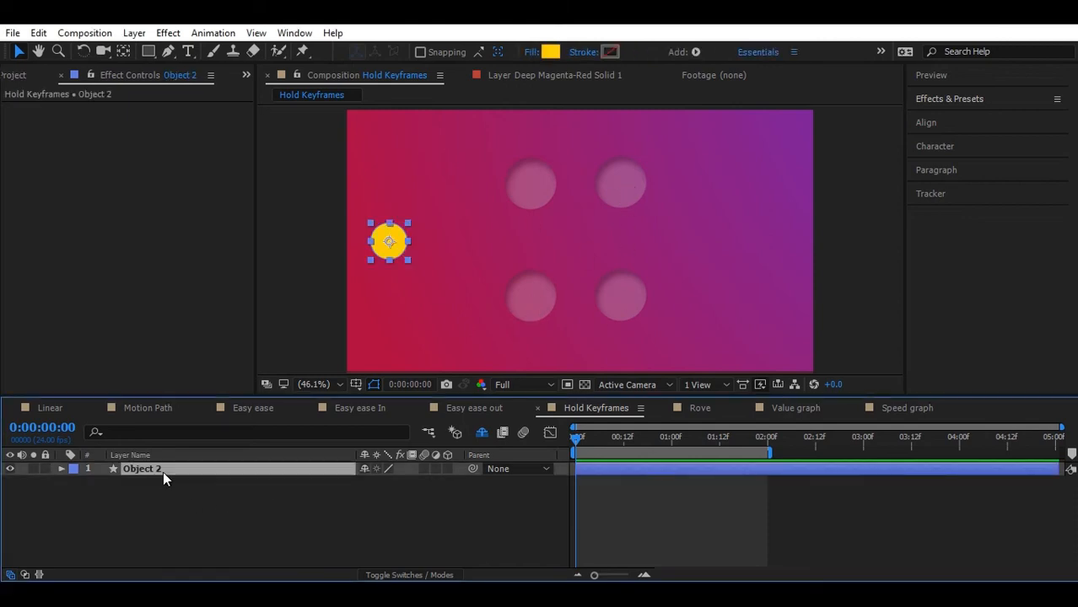
key(p)
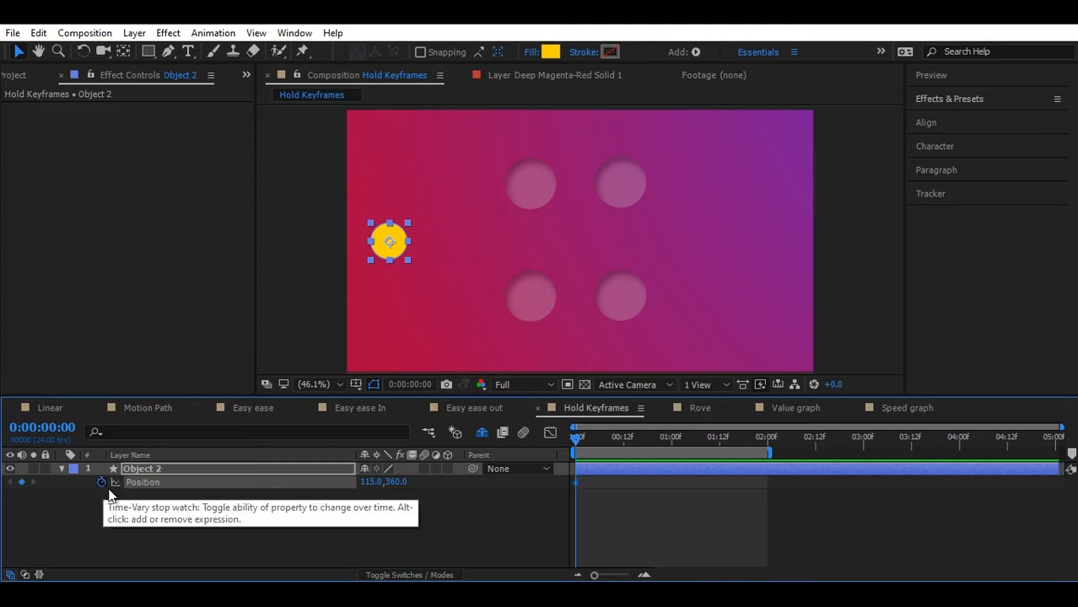
click(101, 483)
drag(578, 436, 624, 448)
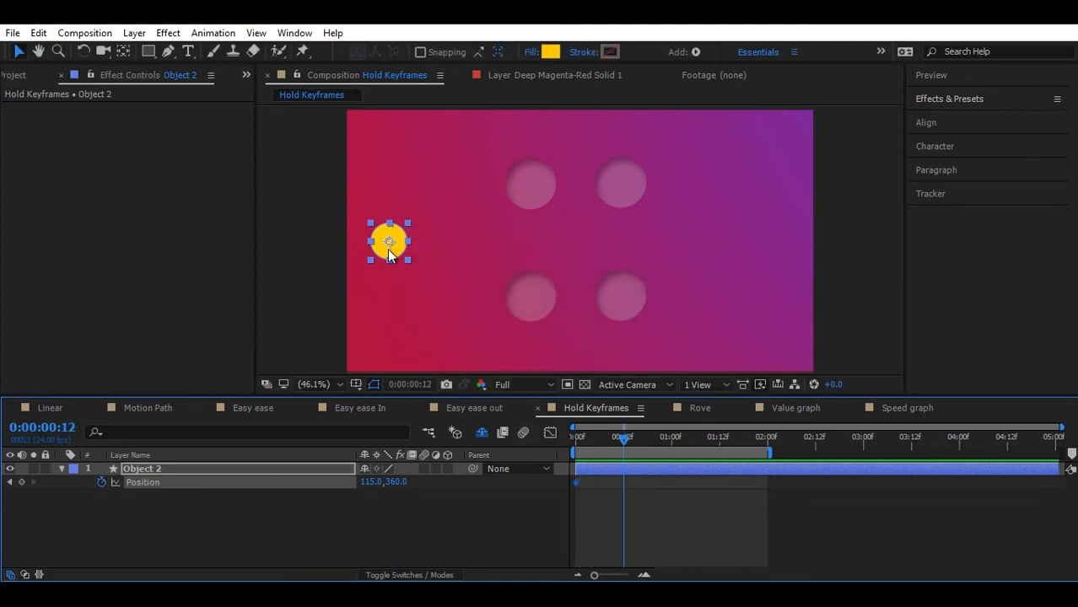
drag(388, 248, 532, 196)
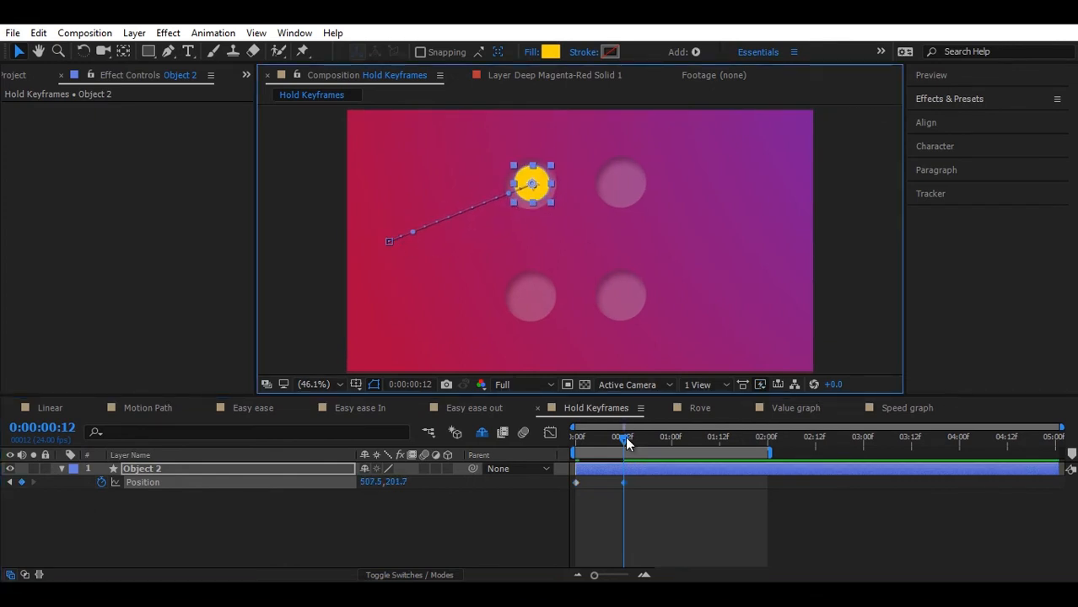
Step: Keyframe Object 2's Position in the lower-right hole at 0:00:01:00 and in the lower-left hole at 0:00:01:11
drag(625, 440, 669, 451)
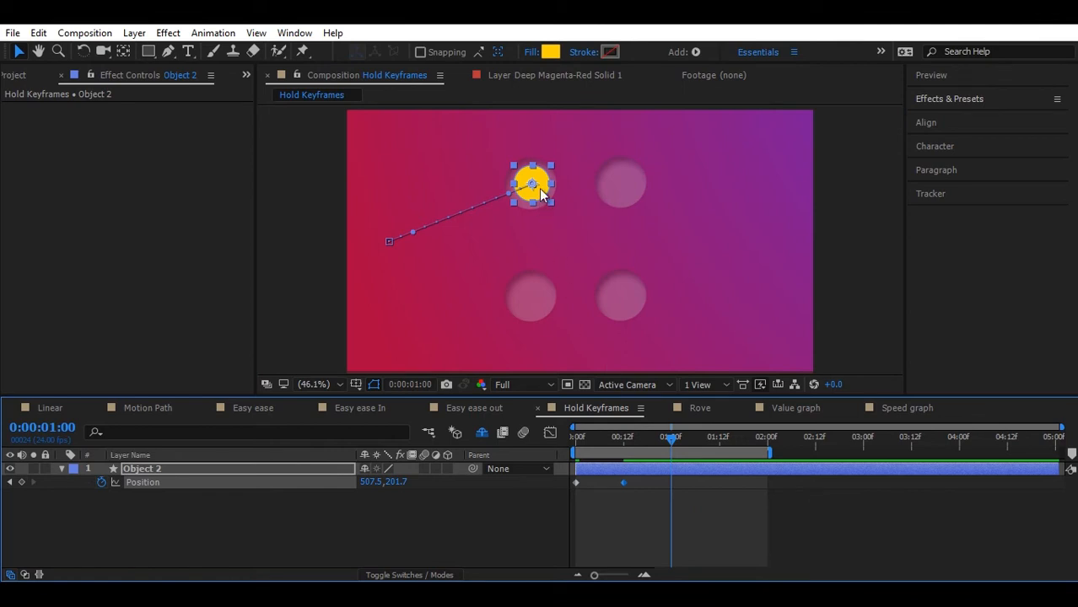
drag(540, 189, 631, 298)
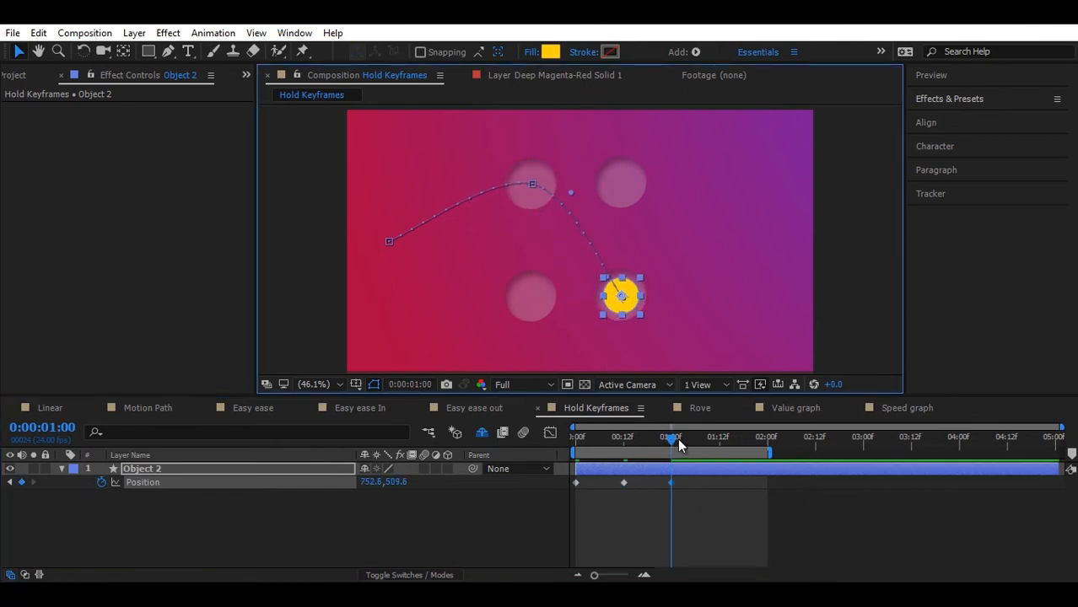
drag(678, 438, 716, 453)
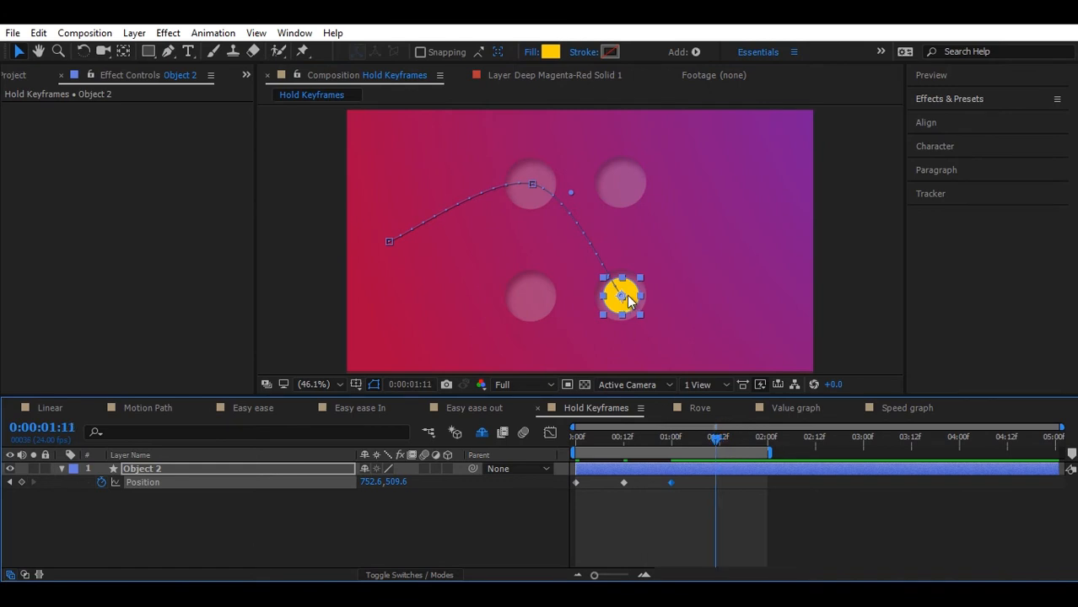
drag(632, 298, 541, 300)
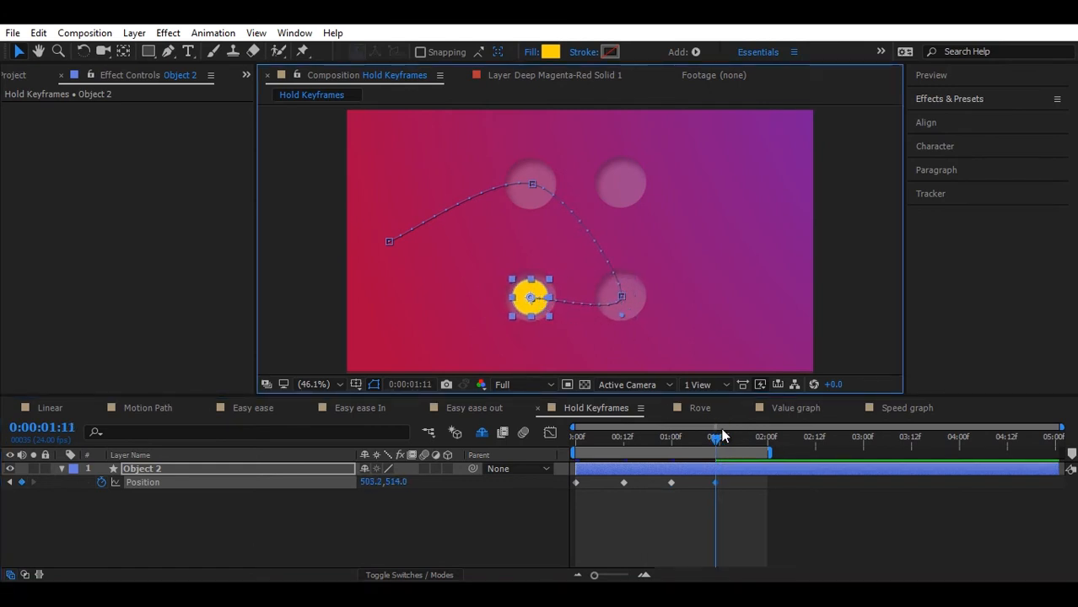
Step: Keyframe Object 2's Position in the upper-right hole at 0:00:02:00, extend the work area to 02:12, and preview the motion from the first frame
drag(718, 442, 768, 438)
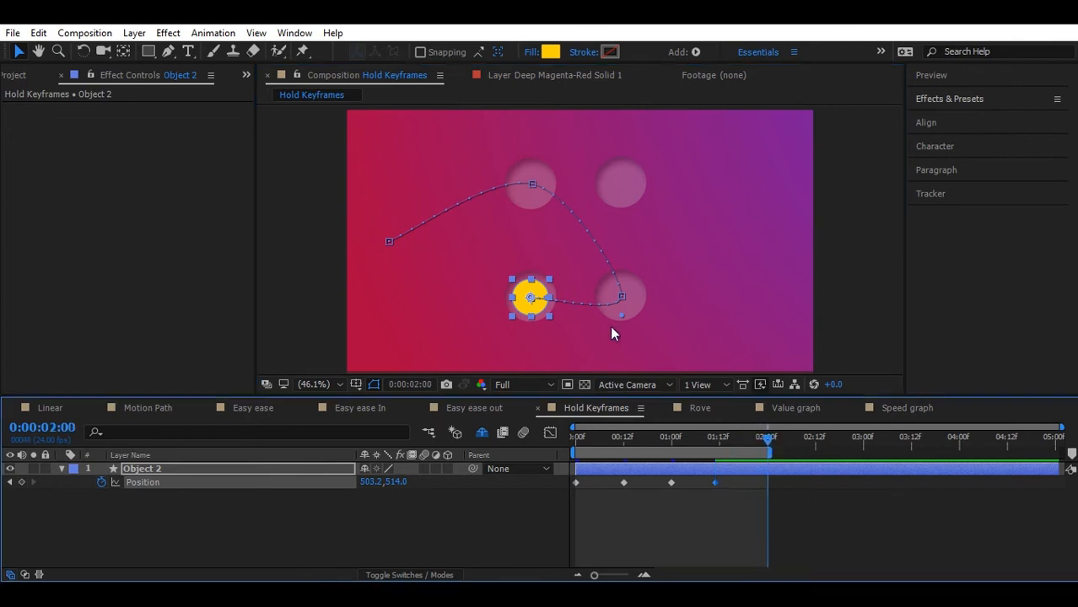
drag(524, 298, 619, 183)
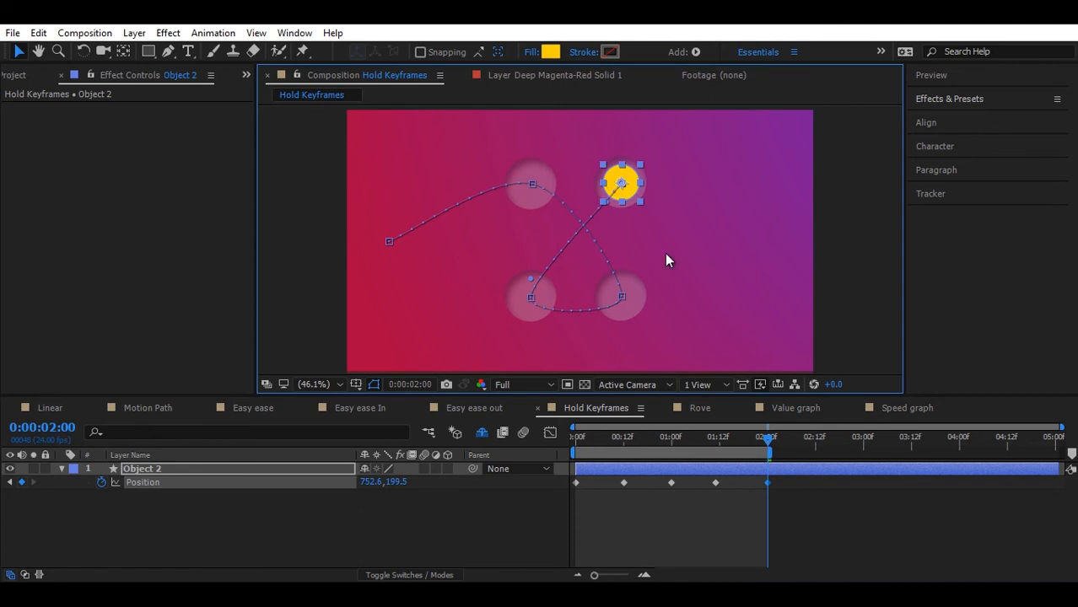
mouse_move(780, 455)
mouse_down()
mouse_move(820, 462)
mouse_move(734, 439)
mouse_move(577, 438)
mouse_up()
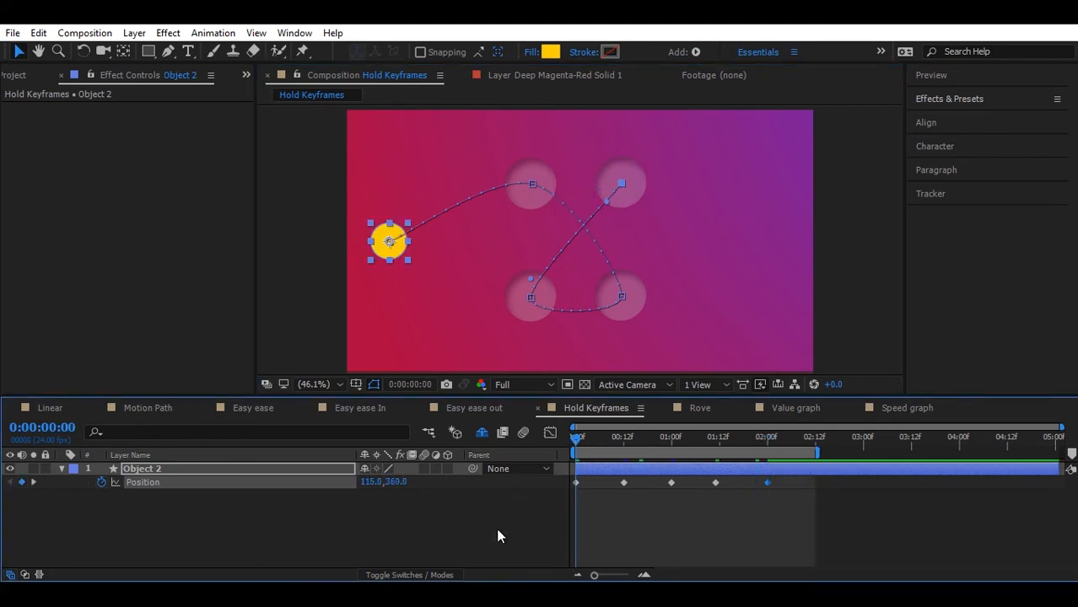
click(497, 530)
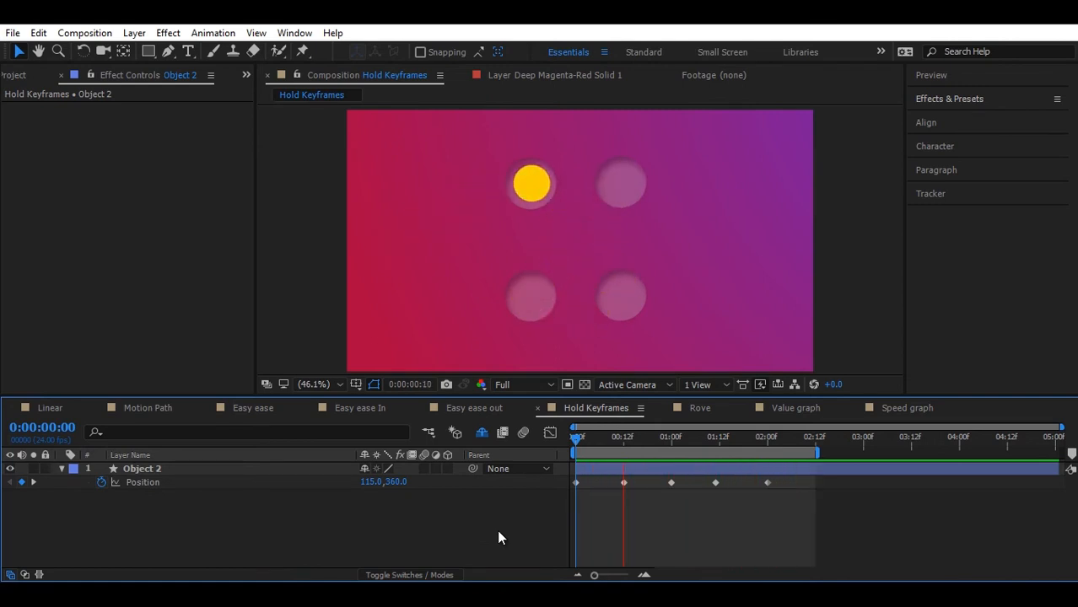
key(space)
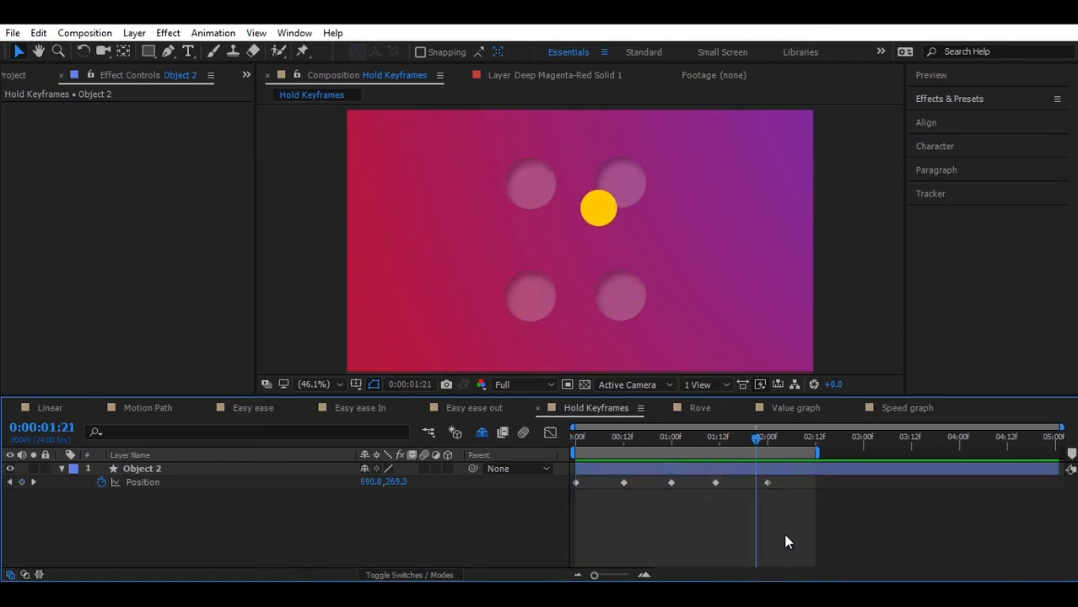
drag(794, 524, 574, 482)
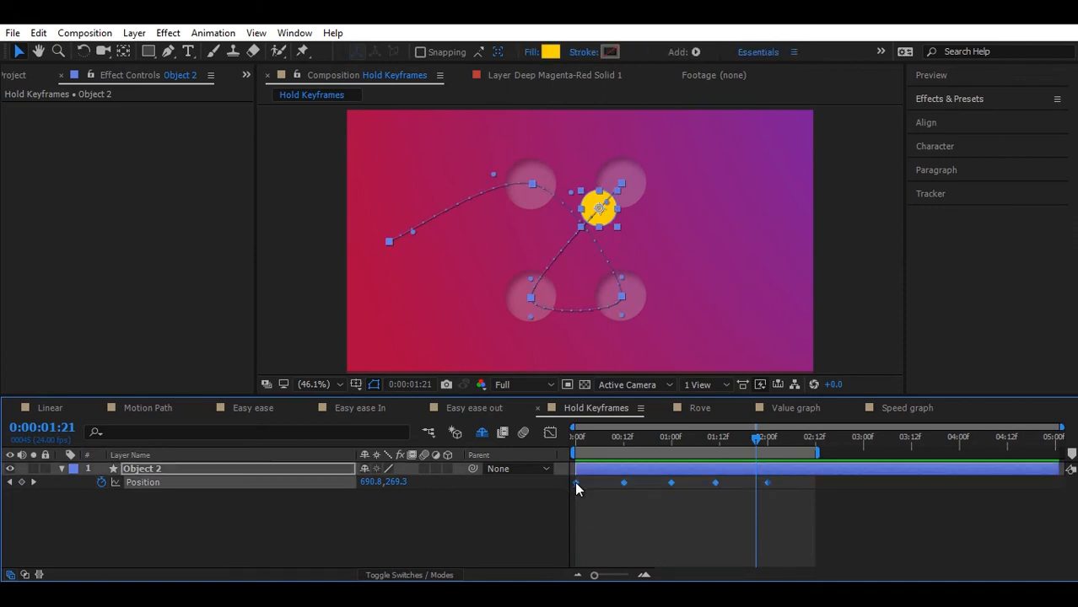
right_click(574, 481)
mouse_move(611, 469)
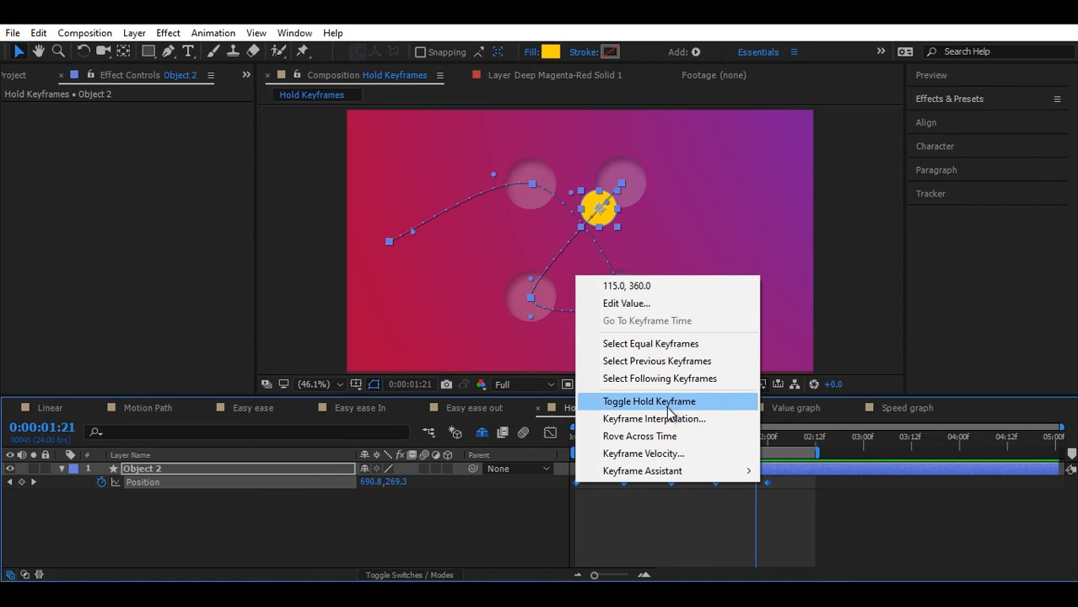
click(512, 551)
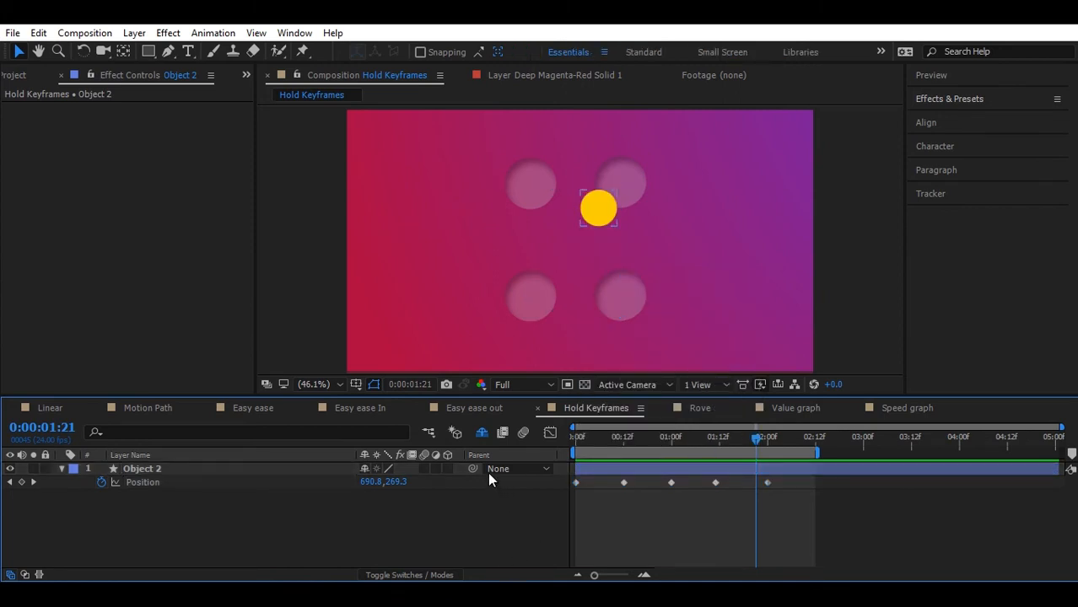
Step: Convert all of Object 2's Position keyframes to Hold in the enlarged speed graph, then return to the normal keyframe layout
click(249, 483)
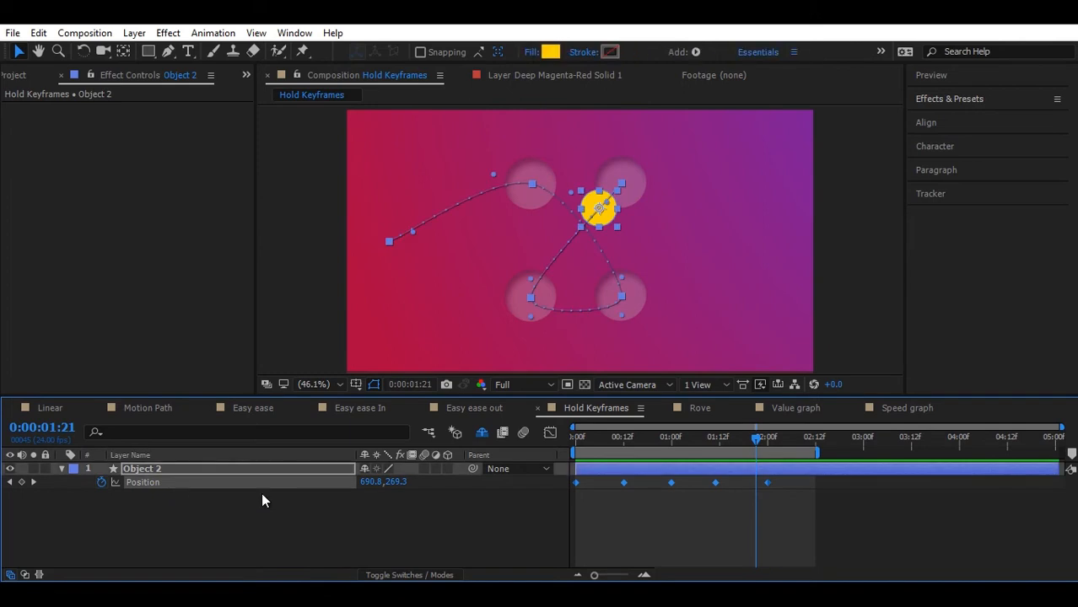
click(549, 431)
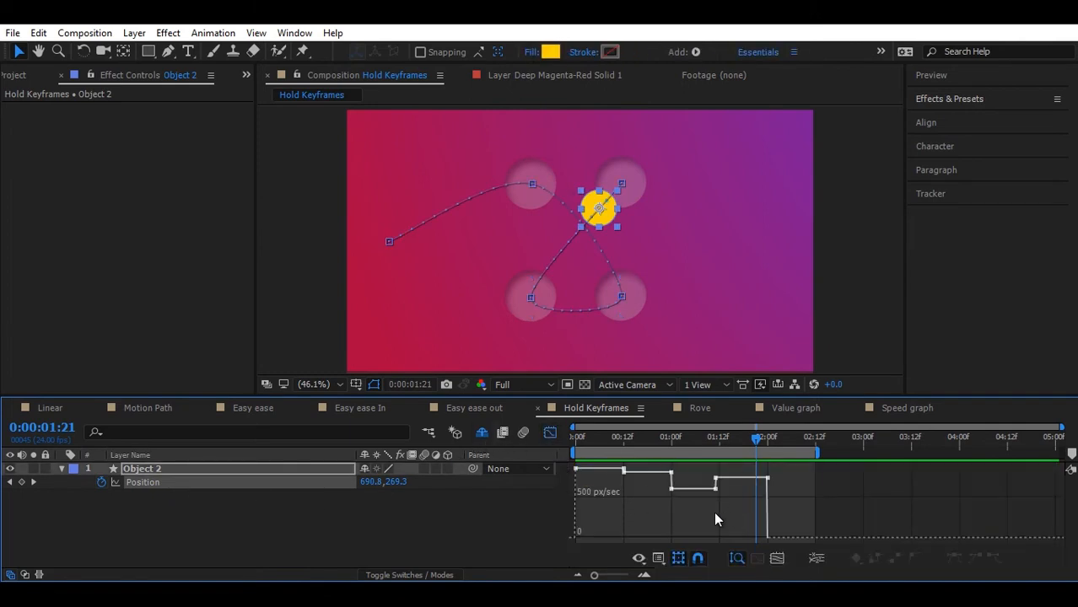
key(grave)
drag(853, 145, 555, 290)
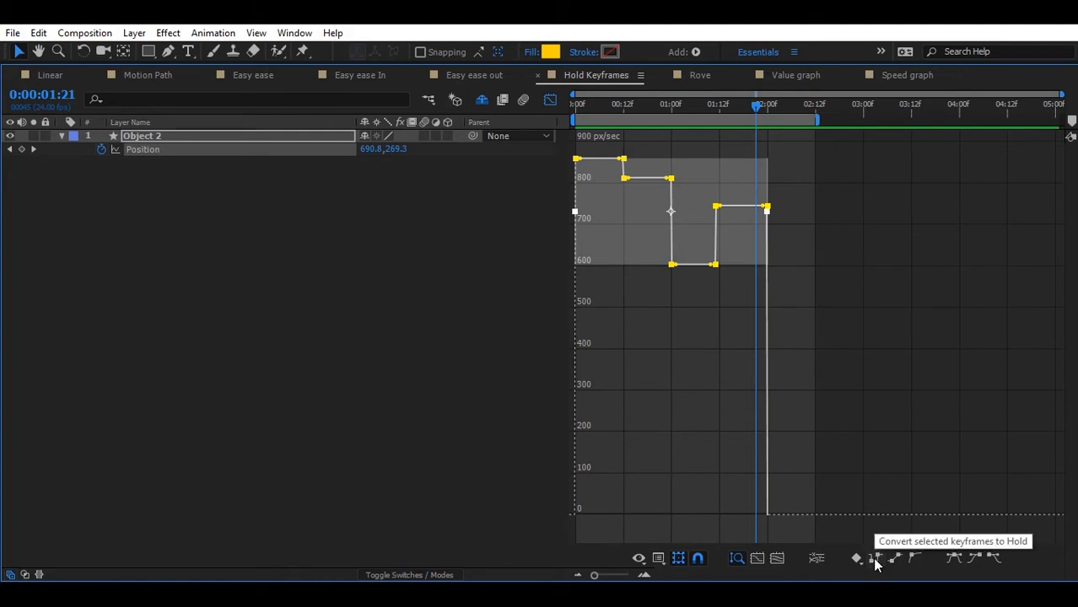
click(875, 560)
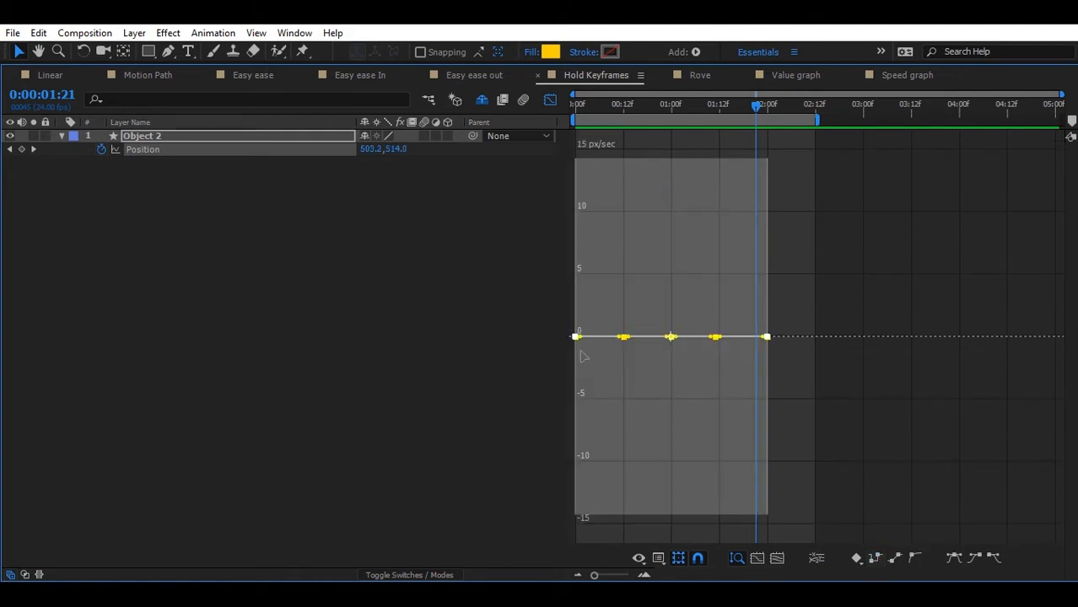
click(810, 394)
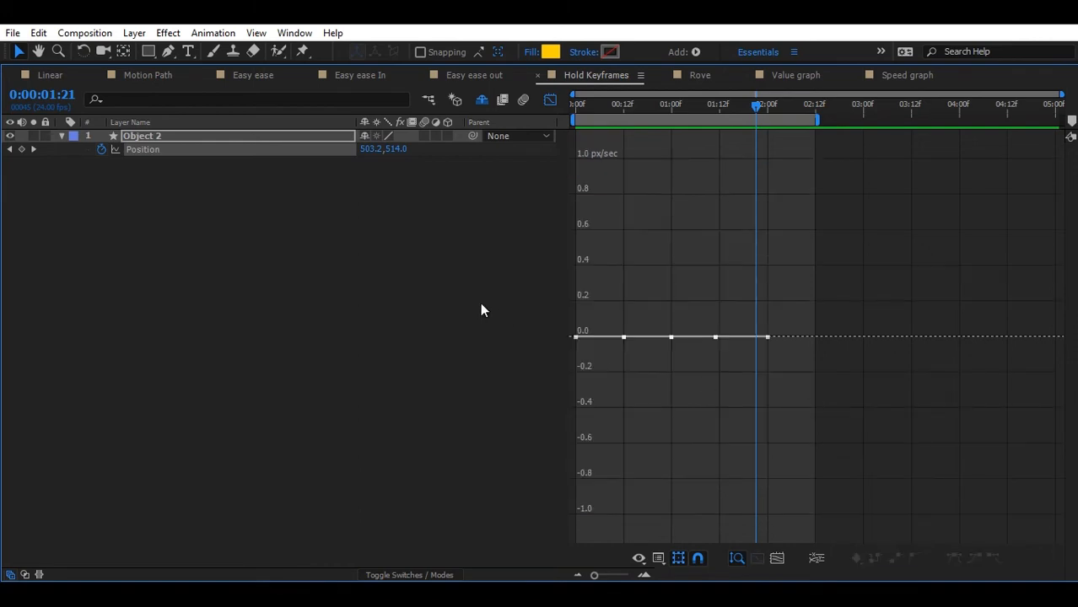
key(grave)
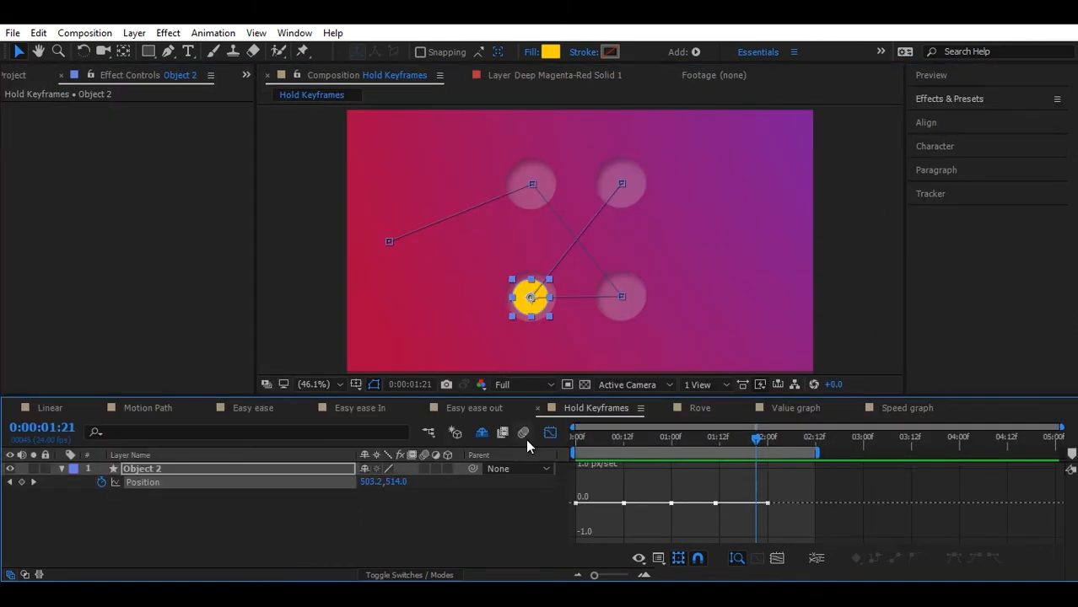
click(550, 434)
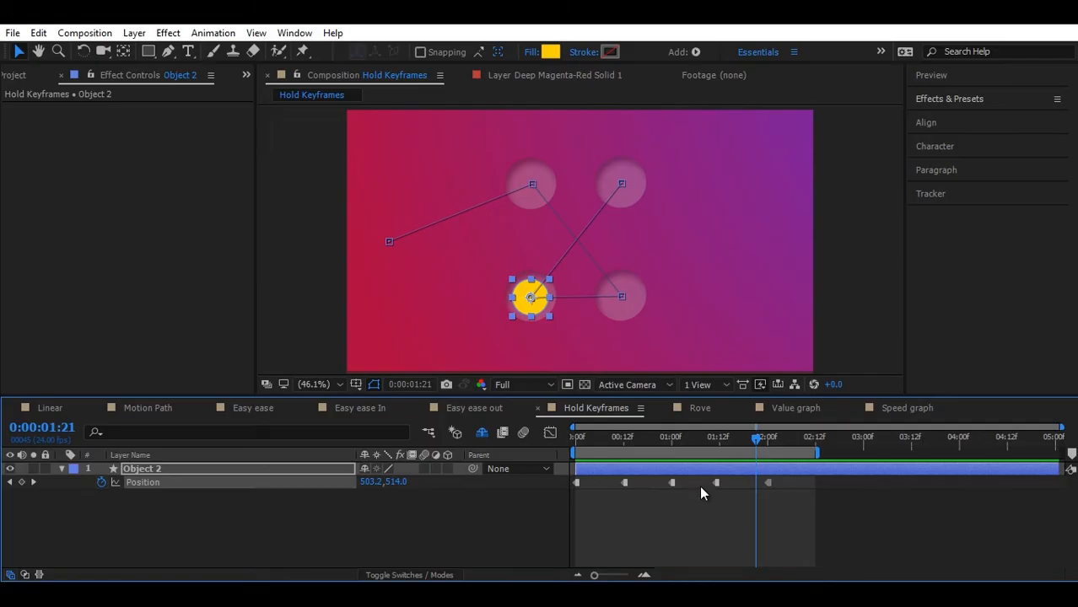
Step: Return to the first frame and deselect Object 2 to preview the hold motion
mouse_move(747, 445)
mouse_down()
mouse_move(736, 440)
mouse_move(753, 449)
mouse_up()
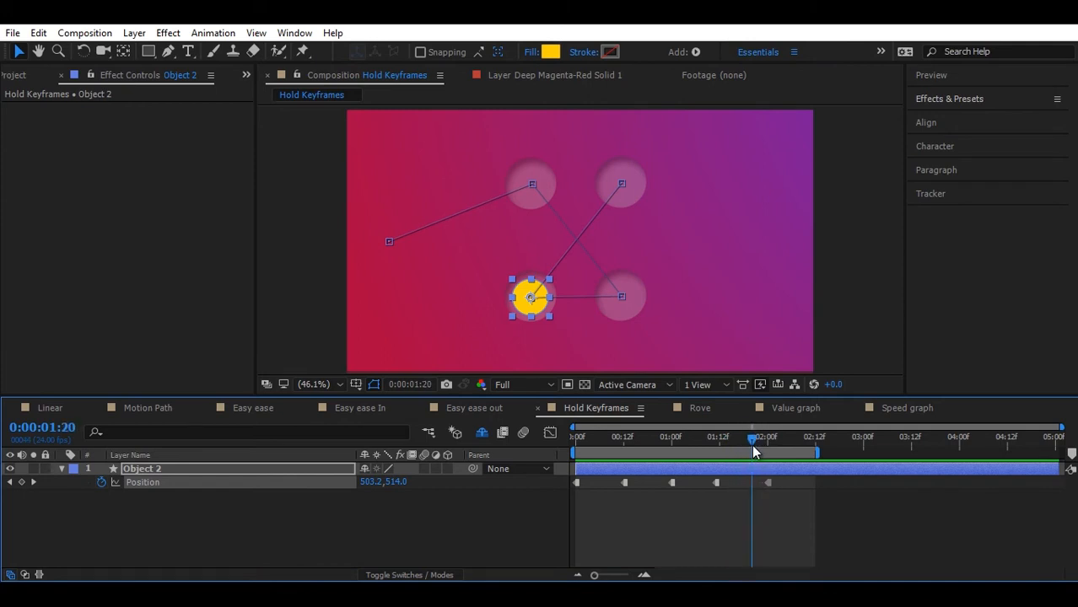
click(580, 442)
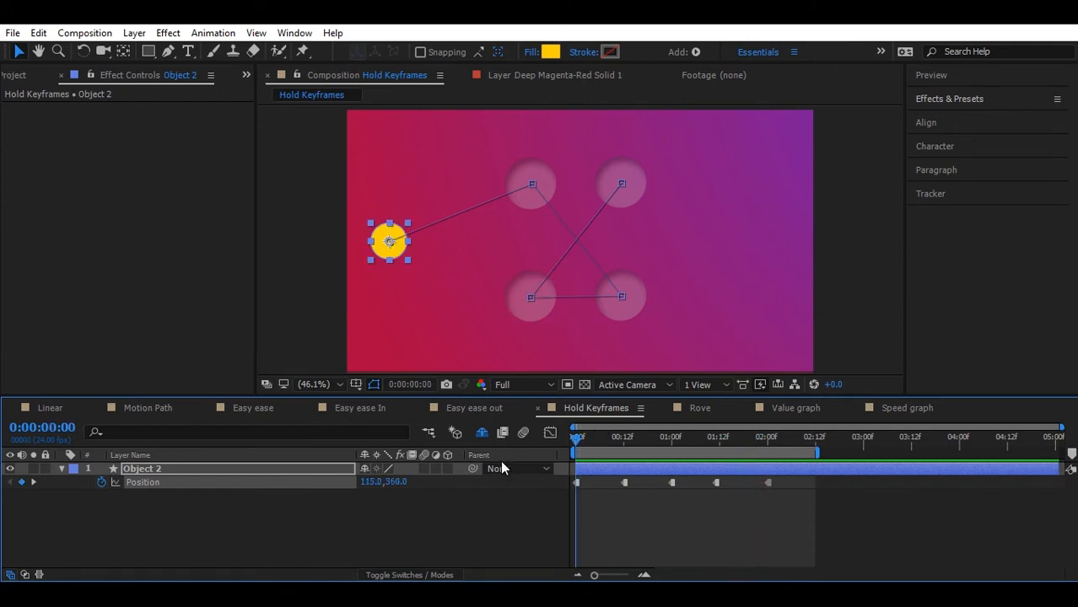
click(466, 512)
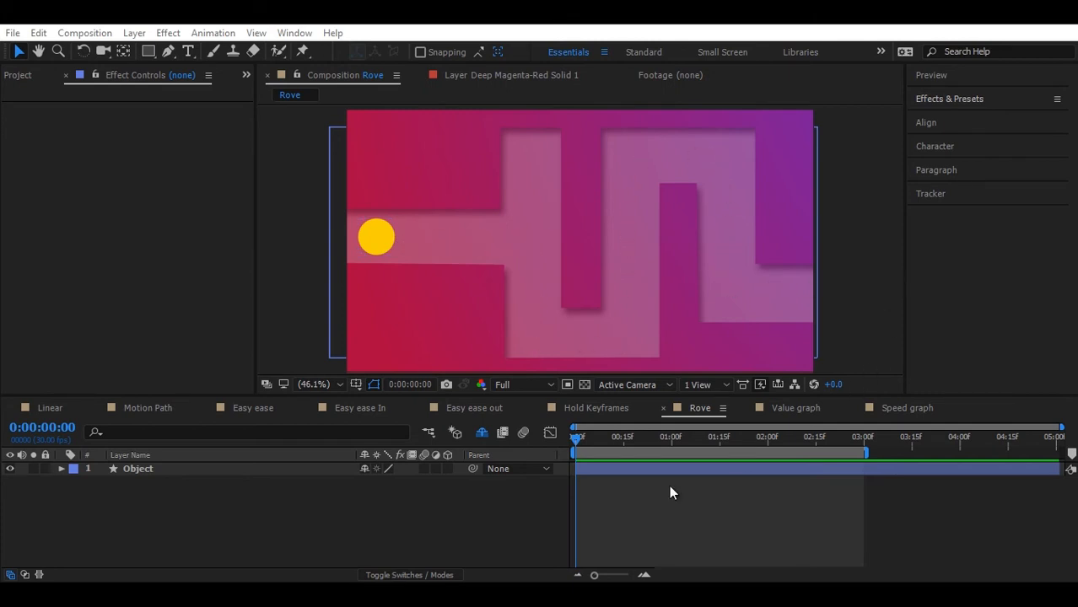
Step: In the Rove composition, enable Position keyframing for Object at the first frame and keyframe the ball at the maze's first bend at 0:00:00:11
click(142, 470)
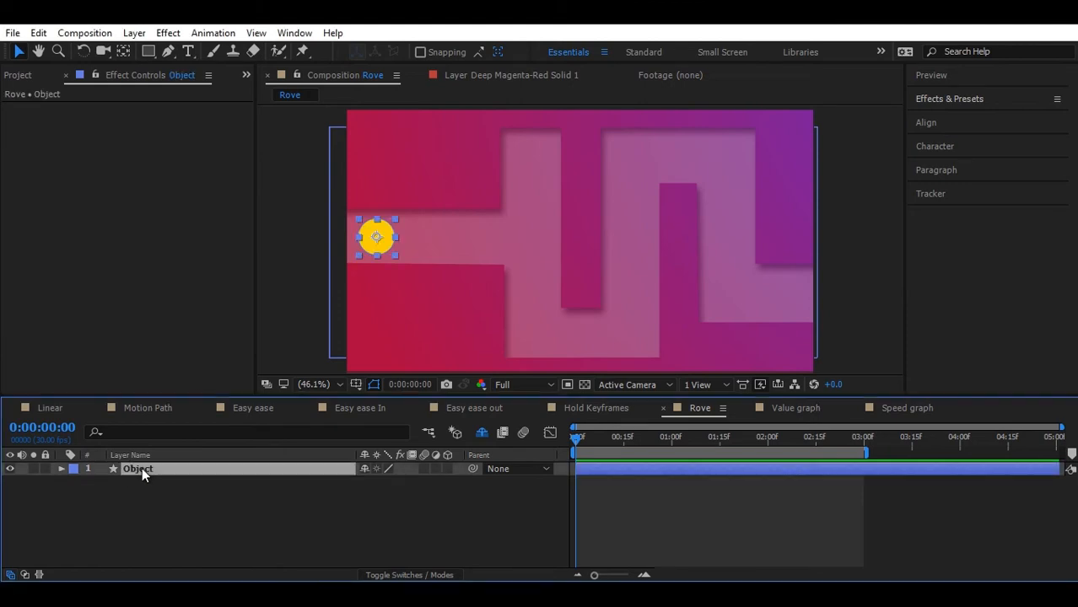
key(p)
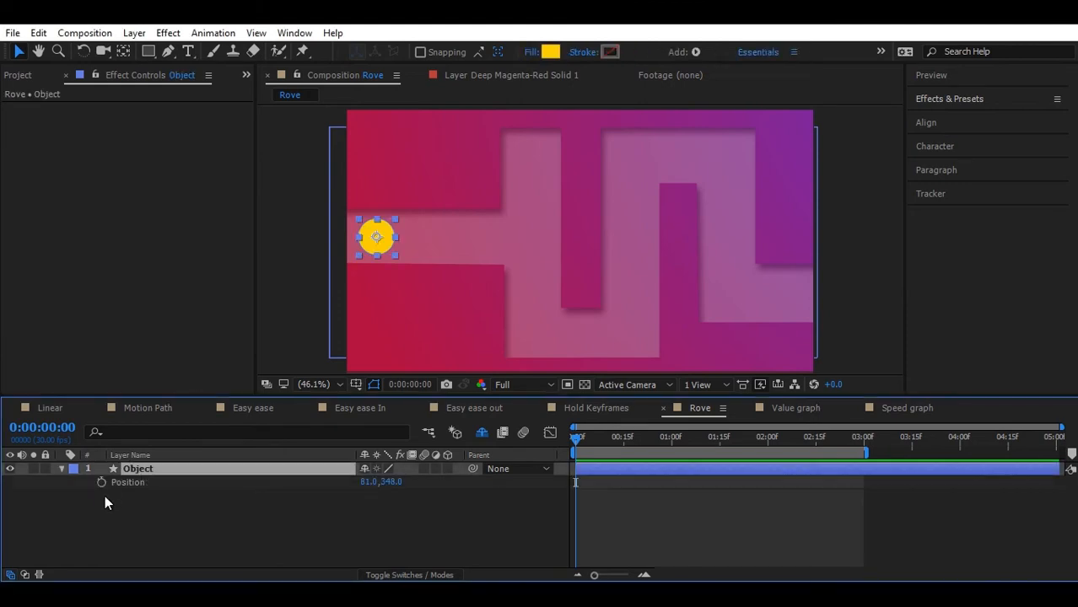
click(101, 481)
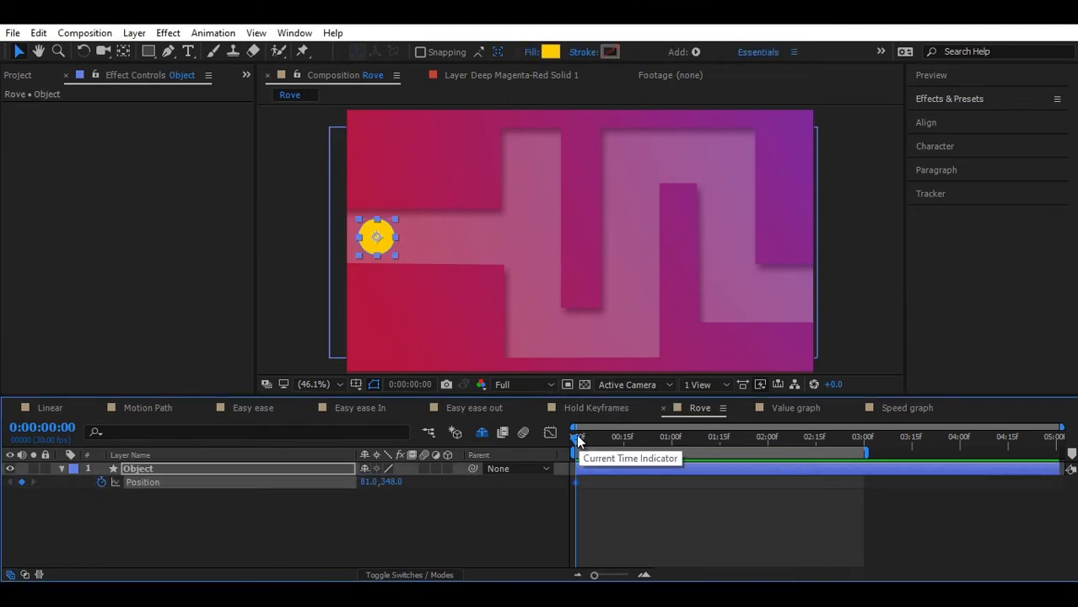
drag(576, 436, 613, 444)
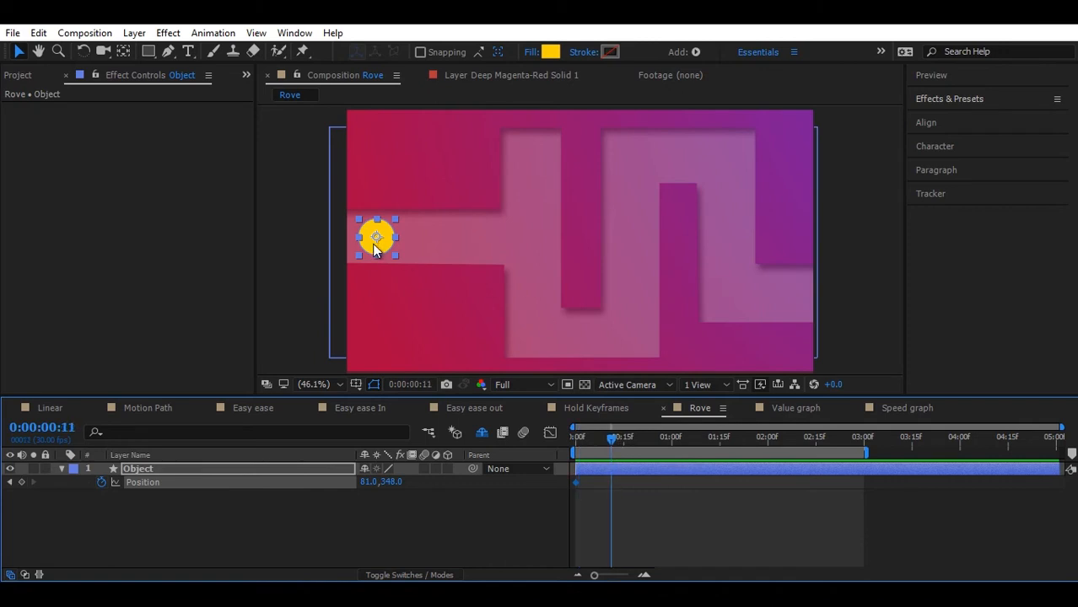
drag(372, 243, 527, 244)
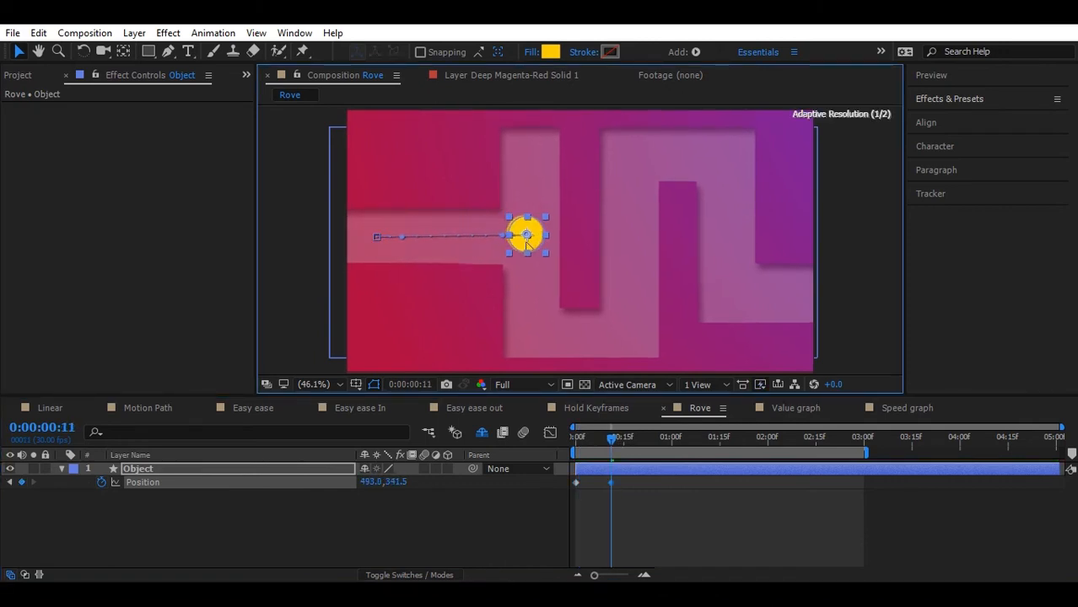
Step: Keyframe Object's Position straight down at the second bend just before one second, and at the lower-right bend at 0:00:01:08
drag(612, 437, 659, 437)
drag(528, 245, 530, 334)
drag(659, 437, 696, 437)
drag(530, 349, 632, 350)
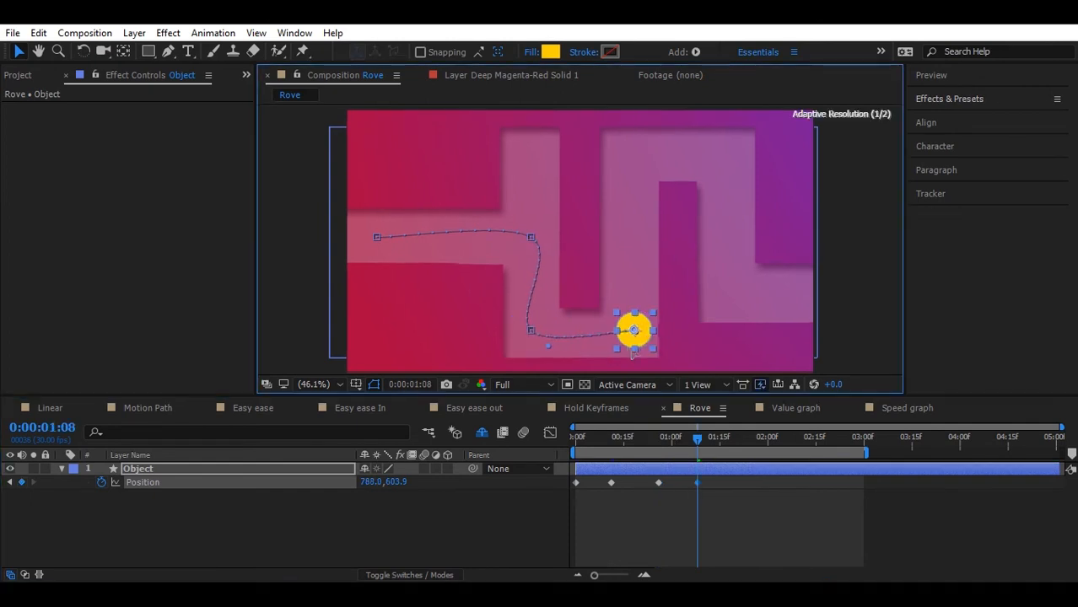
Step: Keyframe Object's Position straight up at the next bend at 0:00:01:15, and across at the upper-right bend at about 0:00:01:25
drag(696, 437, 720, 437)
drag(631, 338, 631, 164)
drag(719, 437, 752, 437)
drag(633, 164, 727, 164)
Step: Keyframe Object's Position at the last lower bend at 0:00:02:00 and beyond the frame's right edge at about 0:00:02:11, and preview the motion
drag(751, 437, 767, 437)
drag(733, 166, 732, 302)
drag(768, 439, 803, 439)
drag(727, 295, 865, 296)
key(space)
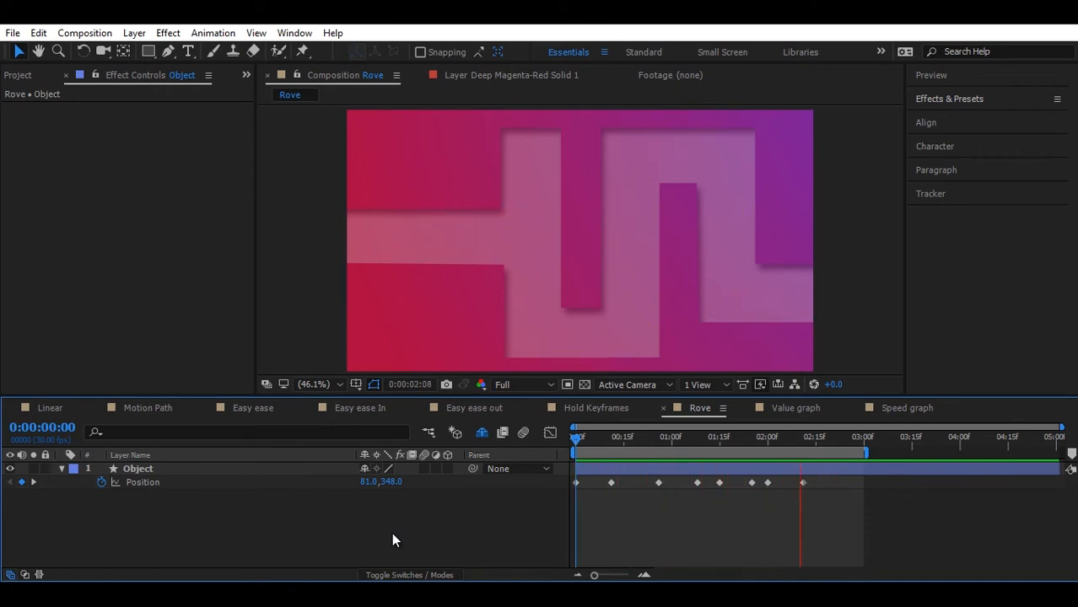
Step: Select all of Object's Position keyframes, convert the curved motion path to straight segments with sharp corners, and preview it
click(194, 467)
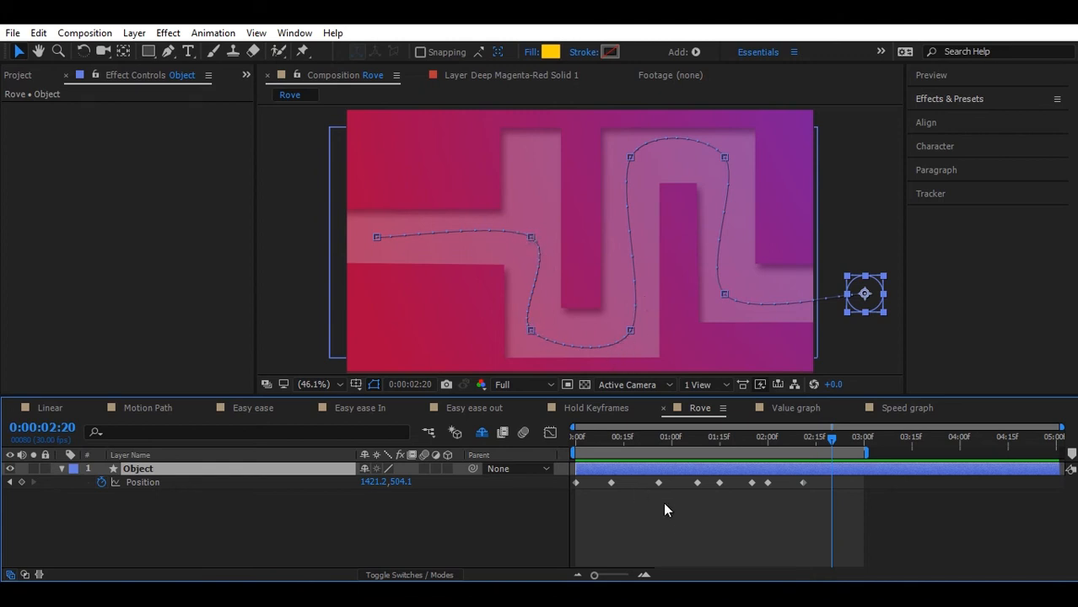
drag(810, 508, 569, 477)
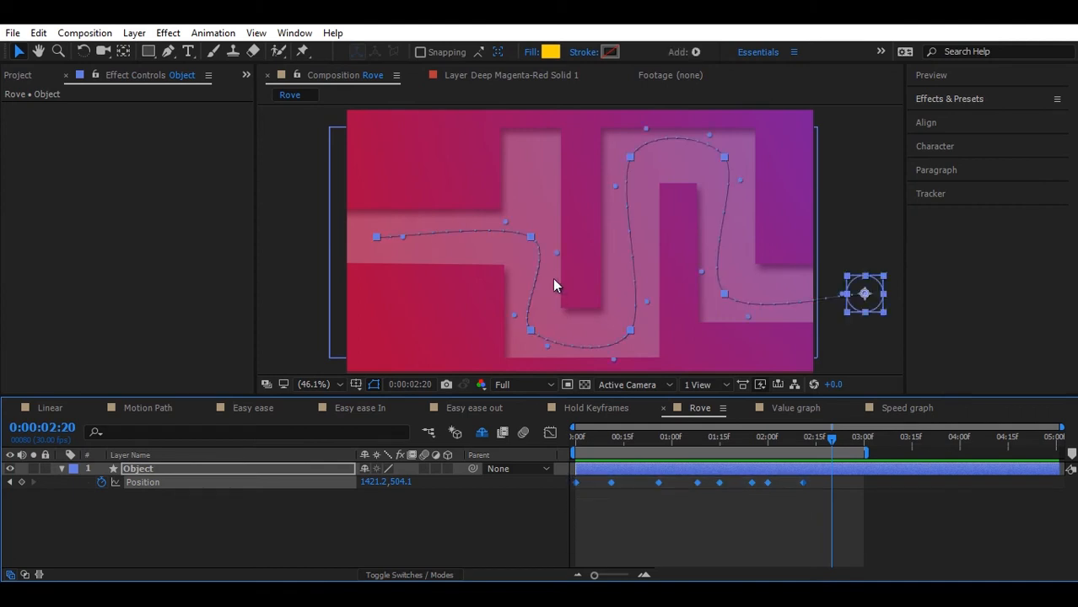
ctrl+alt+click(531, 238)
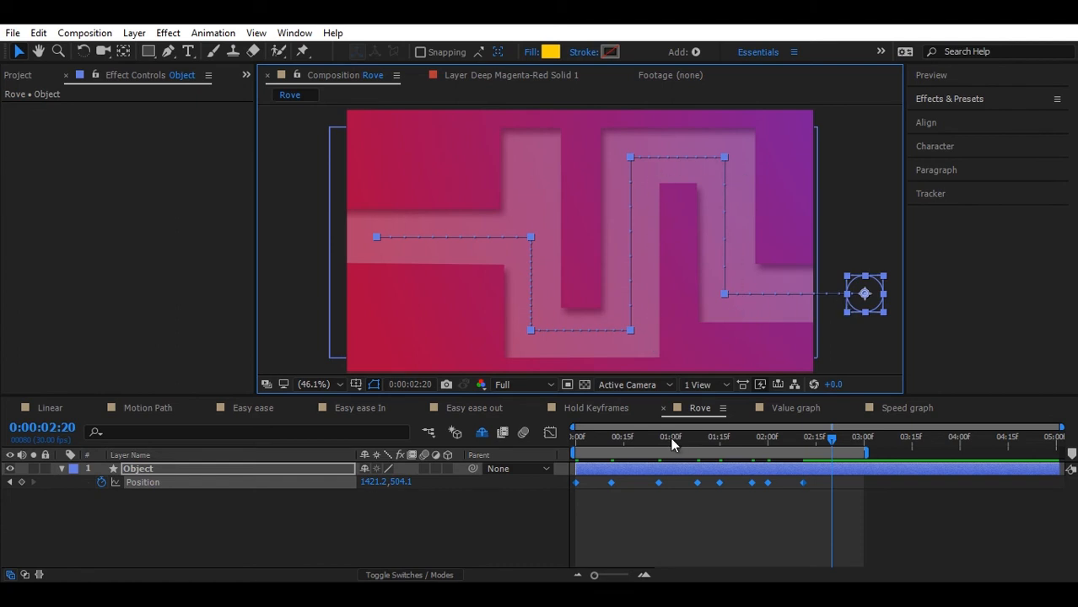
drag(670, 437, 407, 476)
click(405, 523)
key(space)
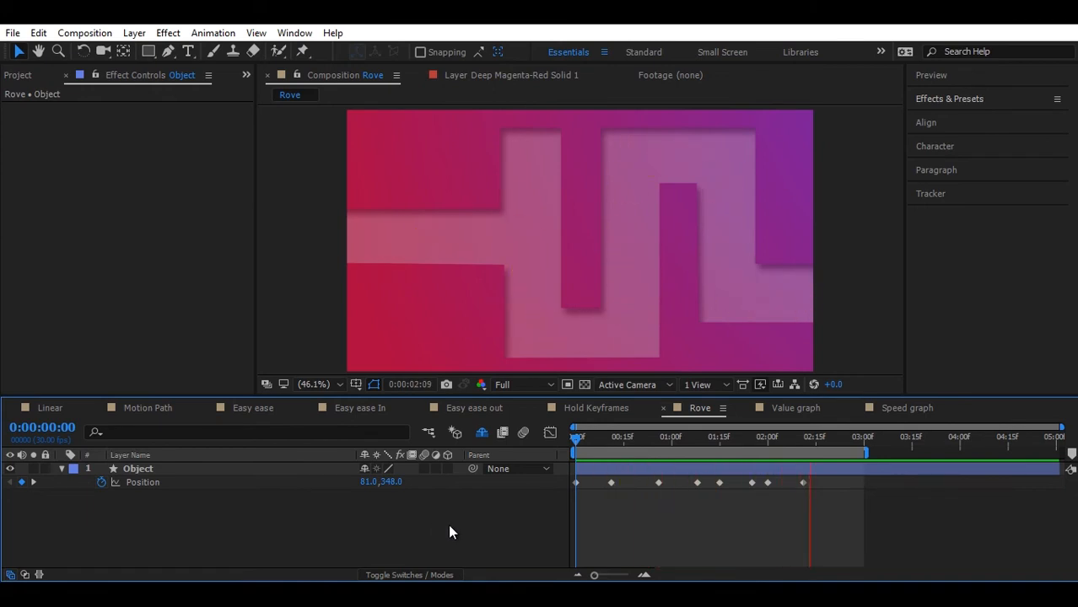
key(space)
Step: Apply Rove Across Time to all of Object's Position keyframes and preview the motion
drag(757, 516, 577, 489)
right_click(577, 487)
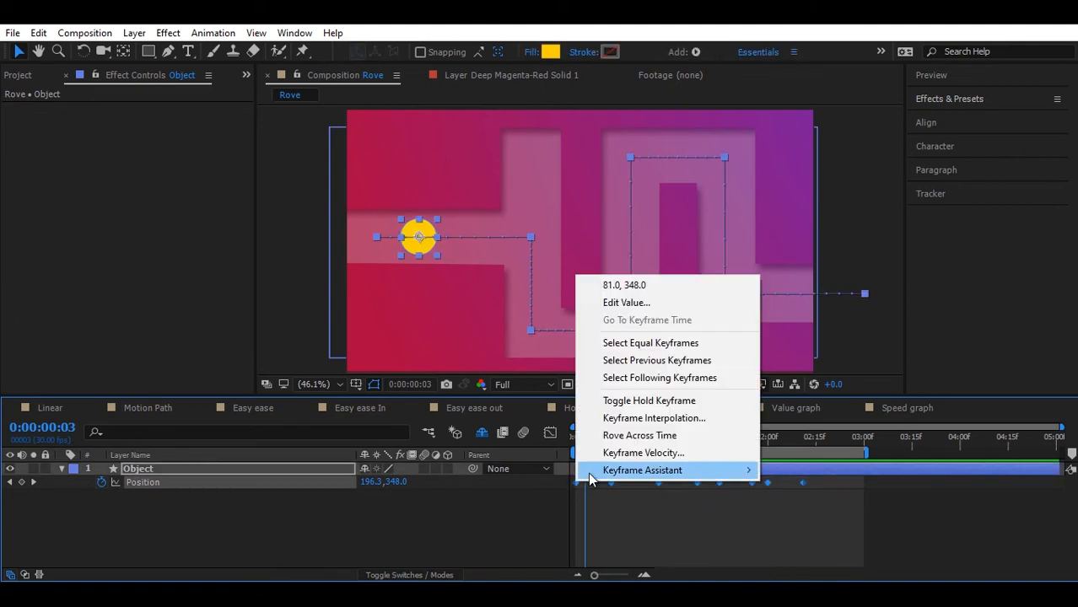
click(646, 438)
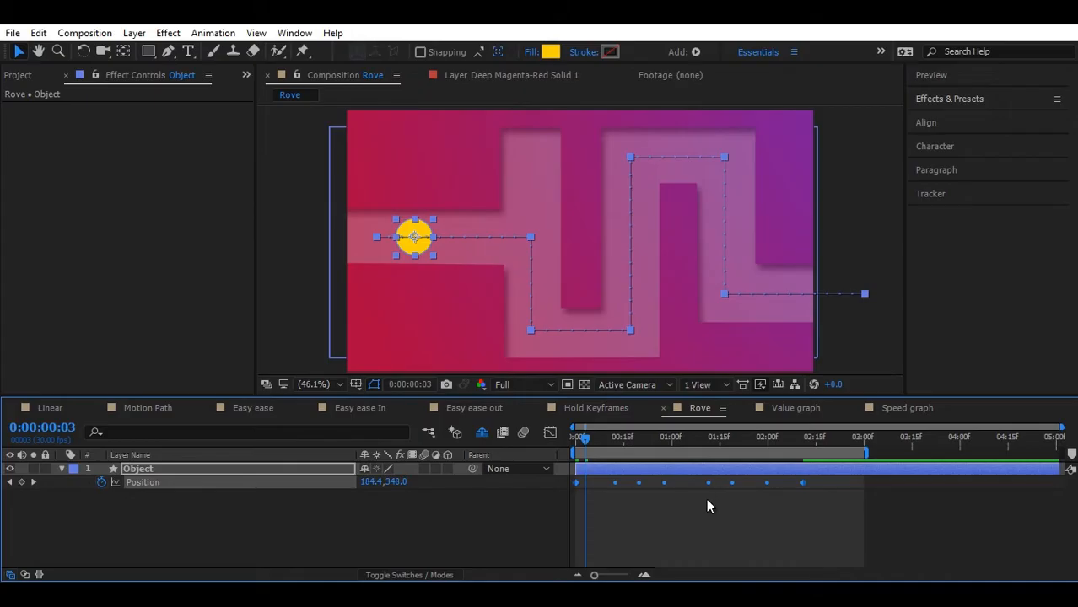
click(707, 503)
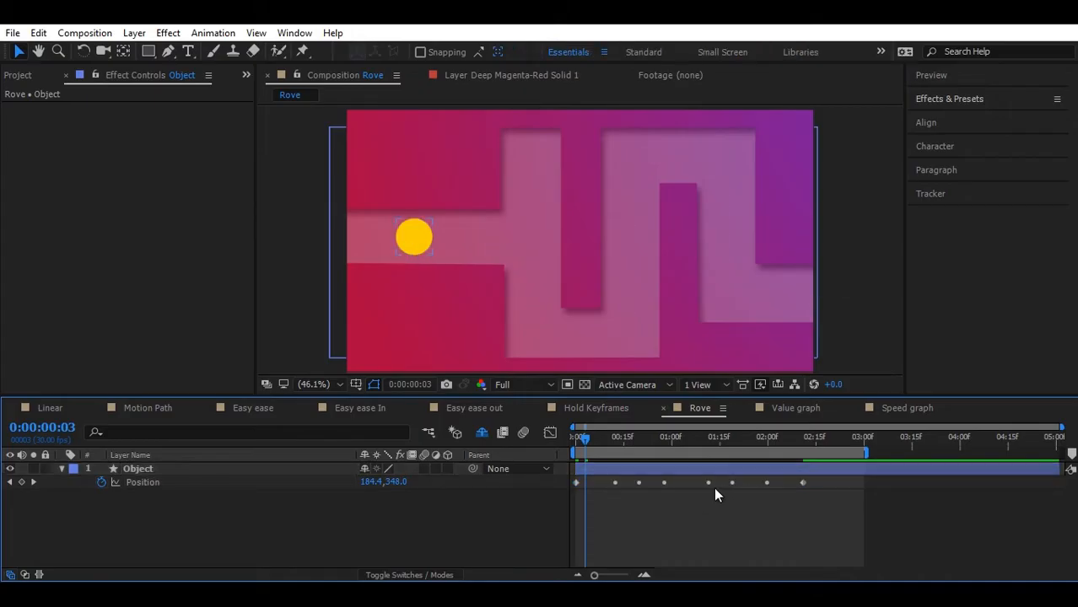
key(space)
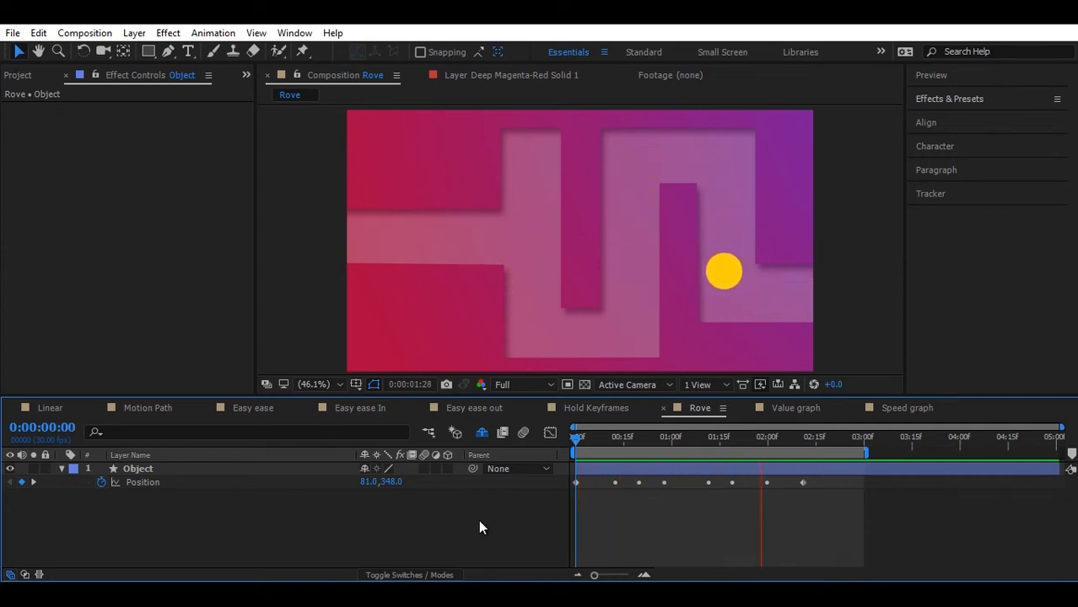
key(space)
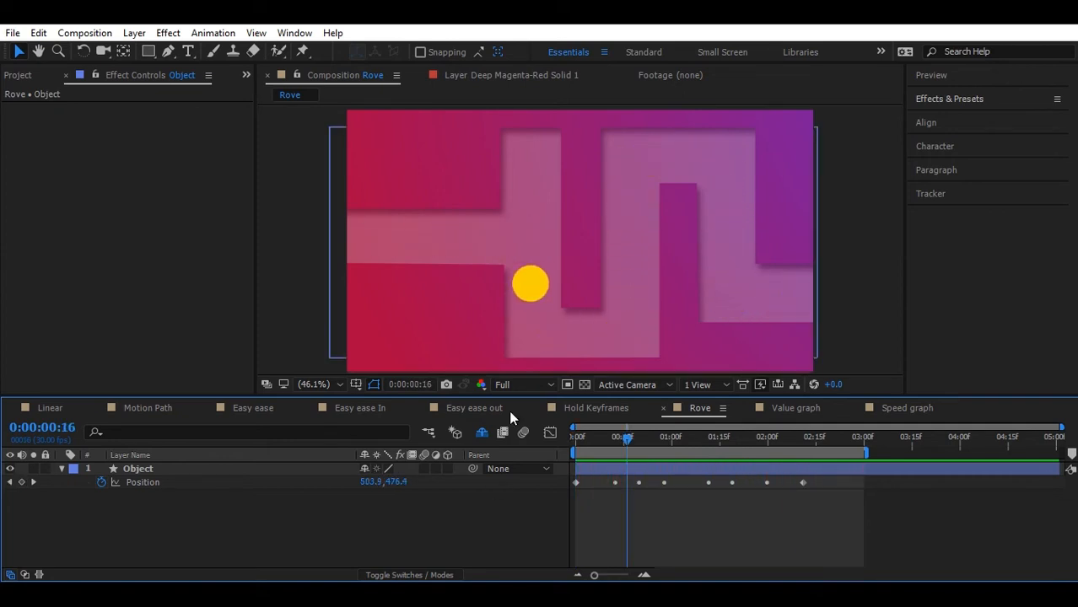
Step: Move Object's last Position keyframe earlier to about 0:00:01:12, compressing the roving keyframes
click(803, 484)
drag(801, 484, 708, 480)
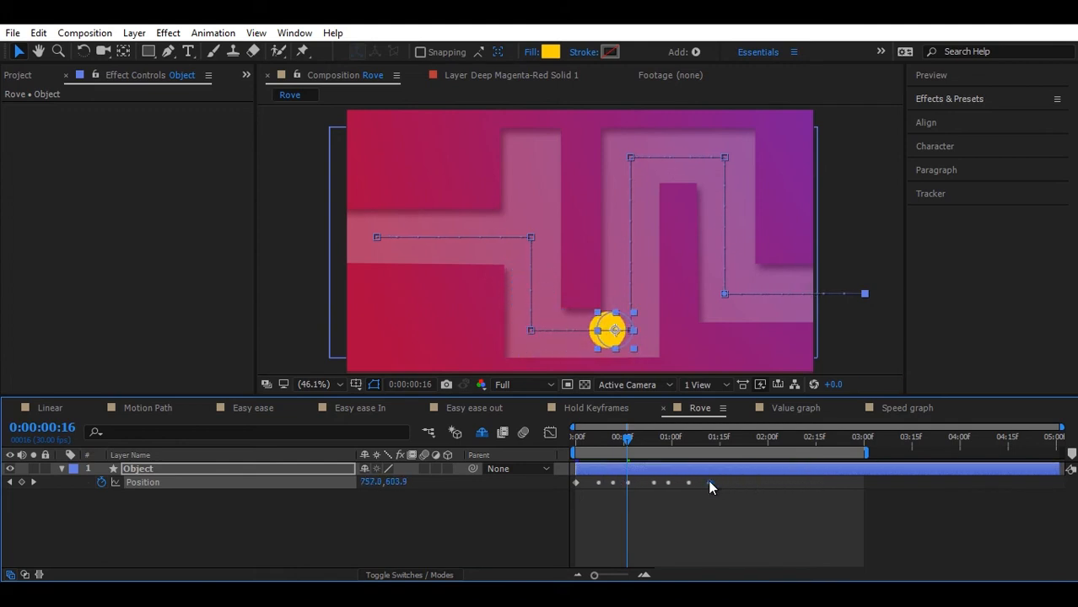
Step: Preview Object's motion along the path with the compressed roving keyframes
click(481, 526)
key(space)
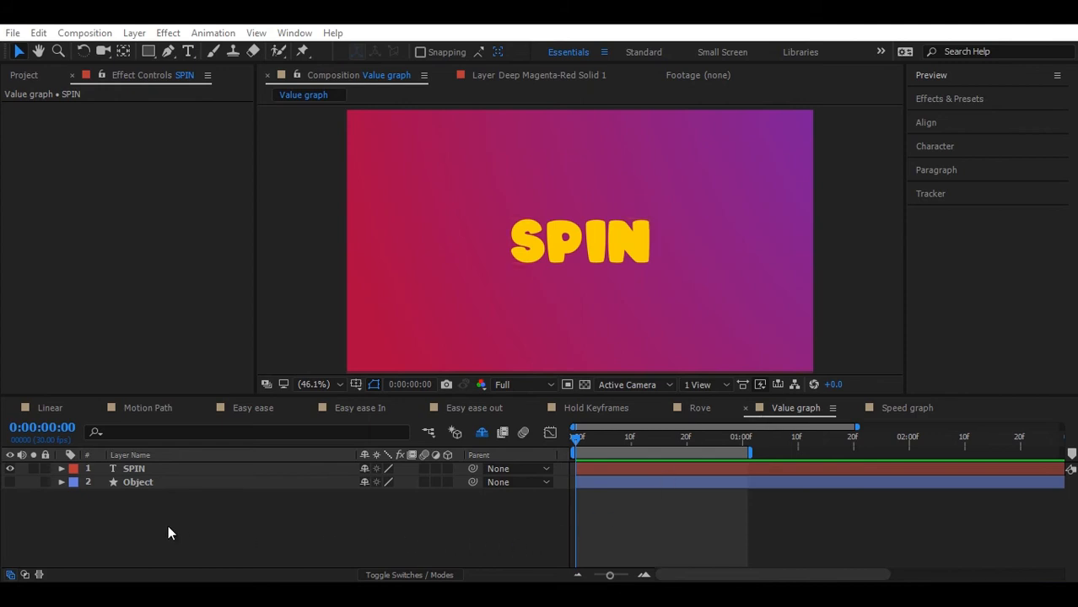
Step: Keyframe the SPIN layer's Rotation at -180° at 0:00:00:00 in the Value graph composition
click(155, 469)
key(r)
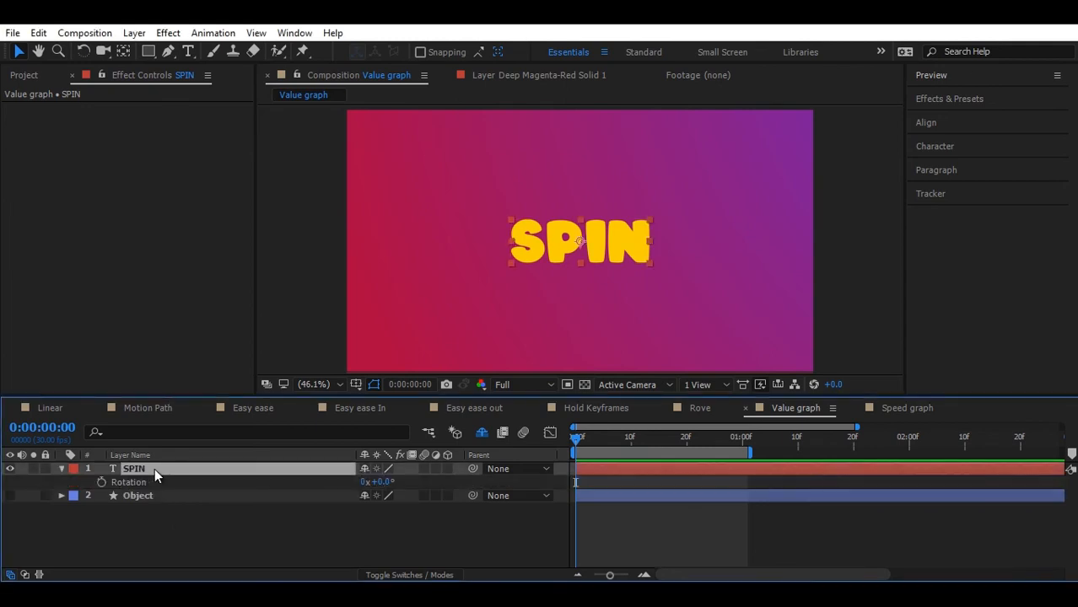
click(101, 483)
click(381, 482)
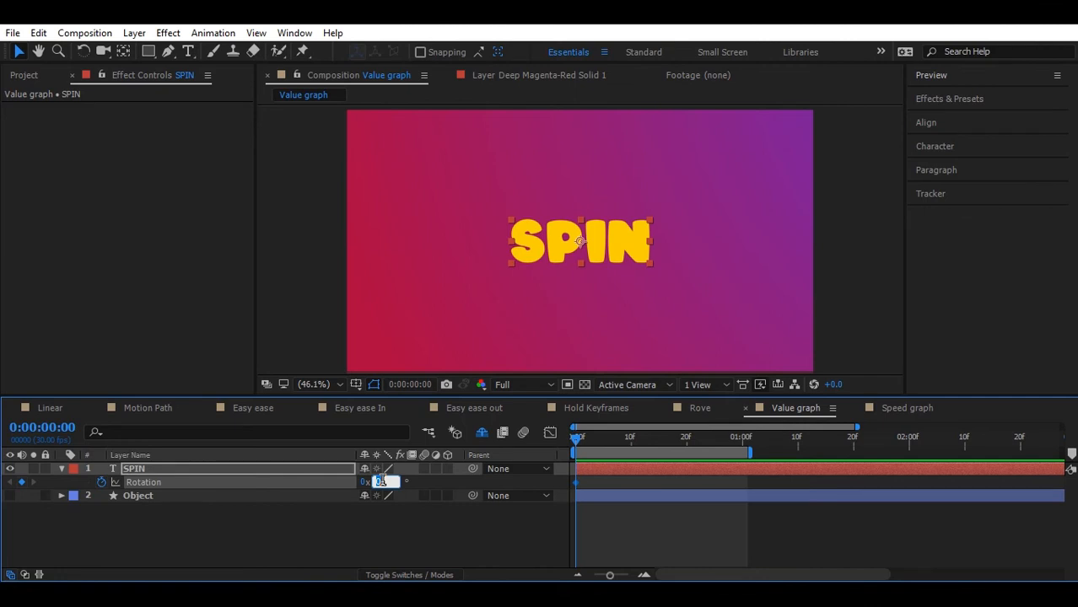
text(-180)
key(Return)
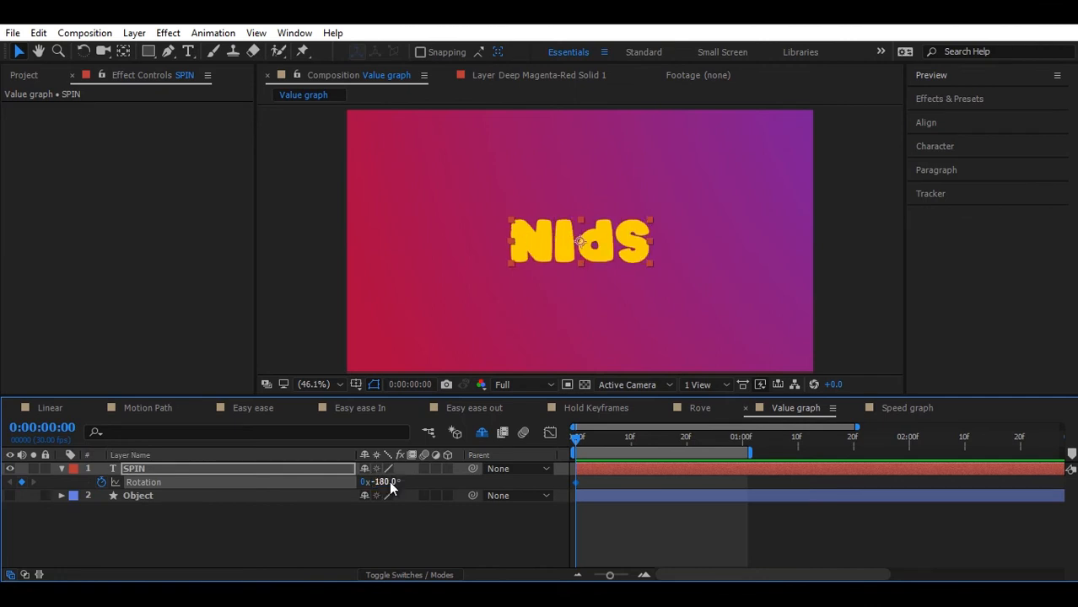
Step: Keyframe SPIN's Rotation at 0° at 0:00:01:00 and extend the work area's end to about 0:00:01:12
drag(732, 441, 742, 442)
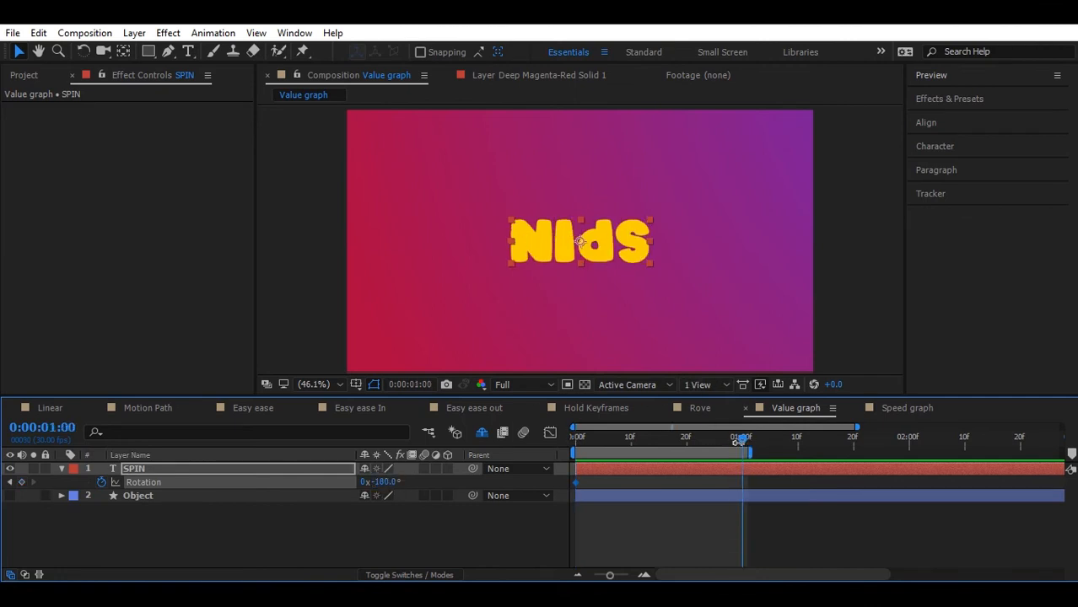
click(385, 481)
text(0)
key(Return)
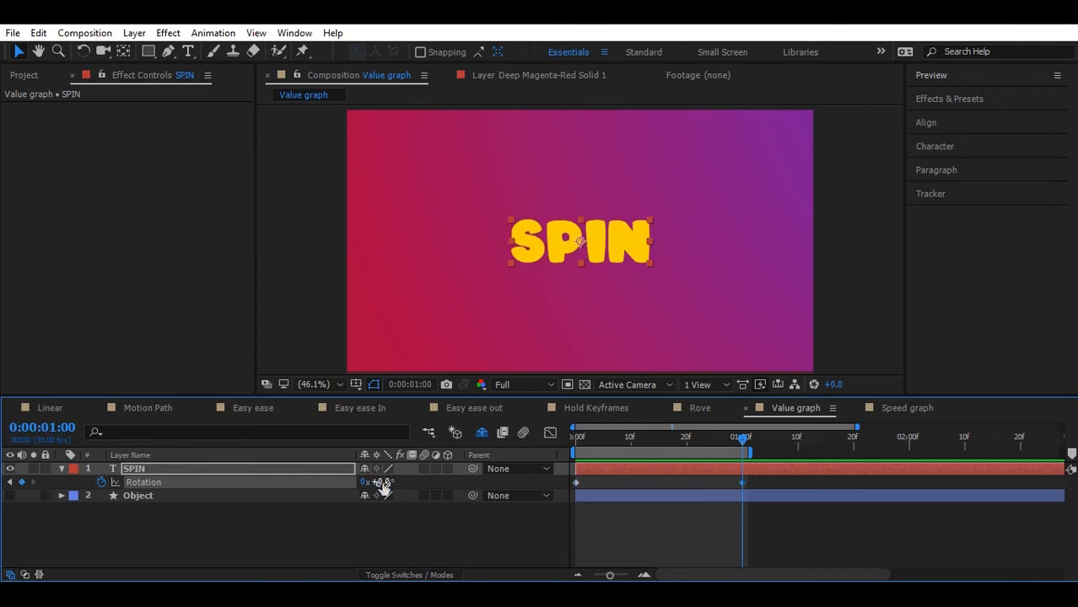
drag(787, 453, 810, 453)
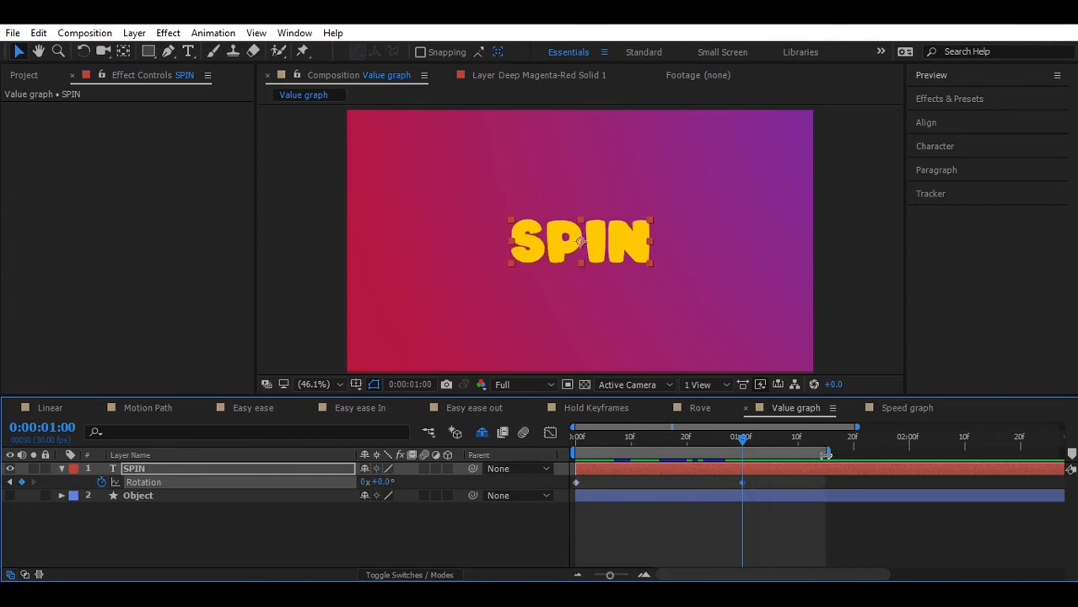
Step: Apply Easy Ease to both of SPIN's Rotation keyframes and preview the spin from the start
drag(754, 481, 576, 484)
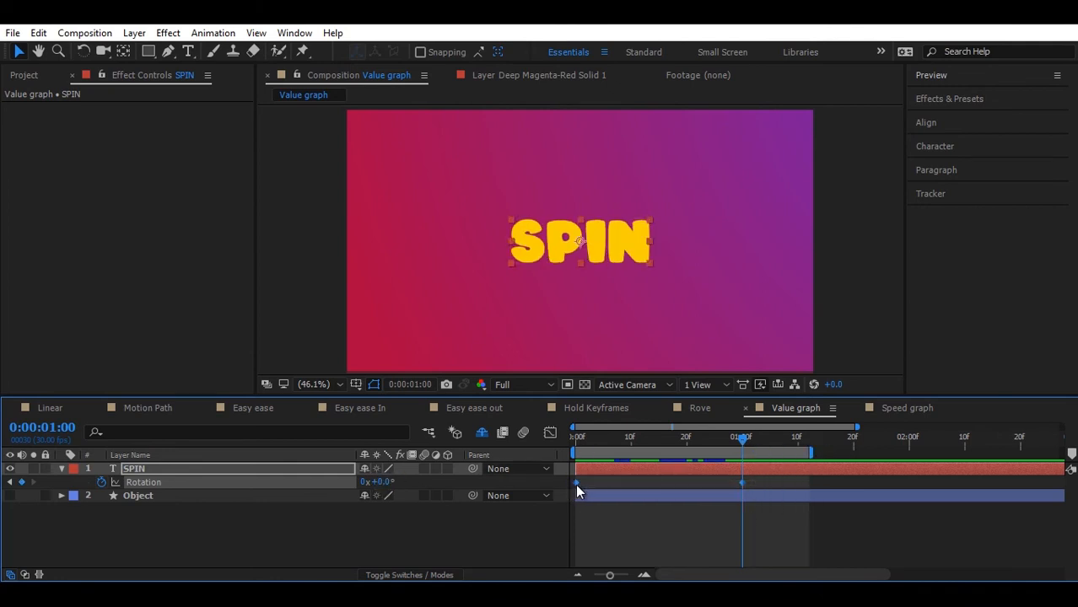
right_click(575, 482)
mouse_move(600, 473)
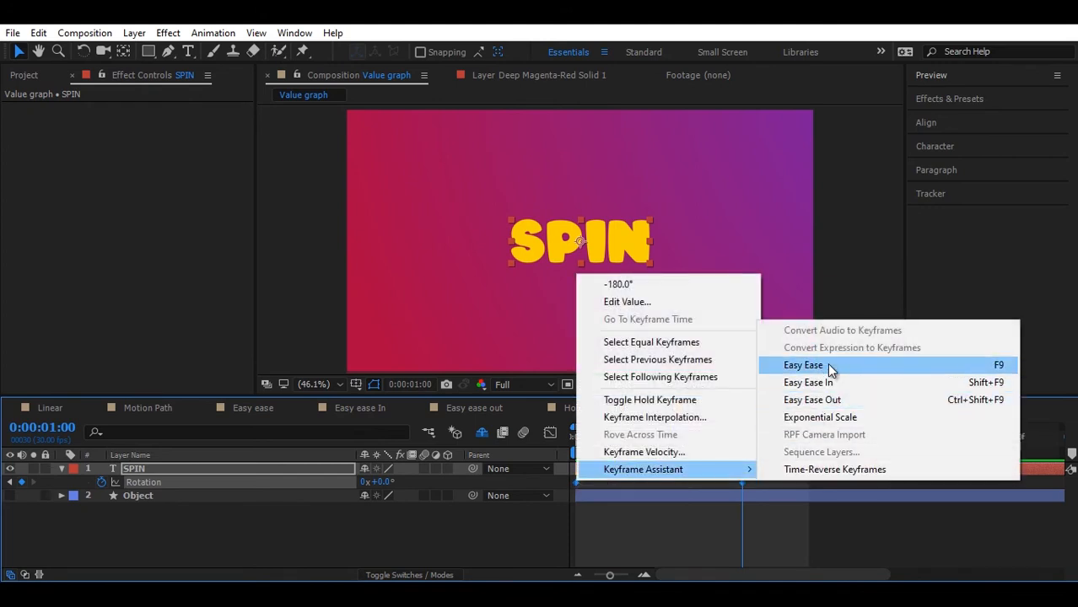
click(803, 365)
drag(610, 439, 465, 456)
key(space)
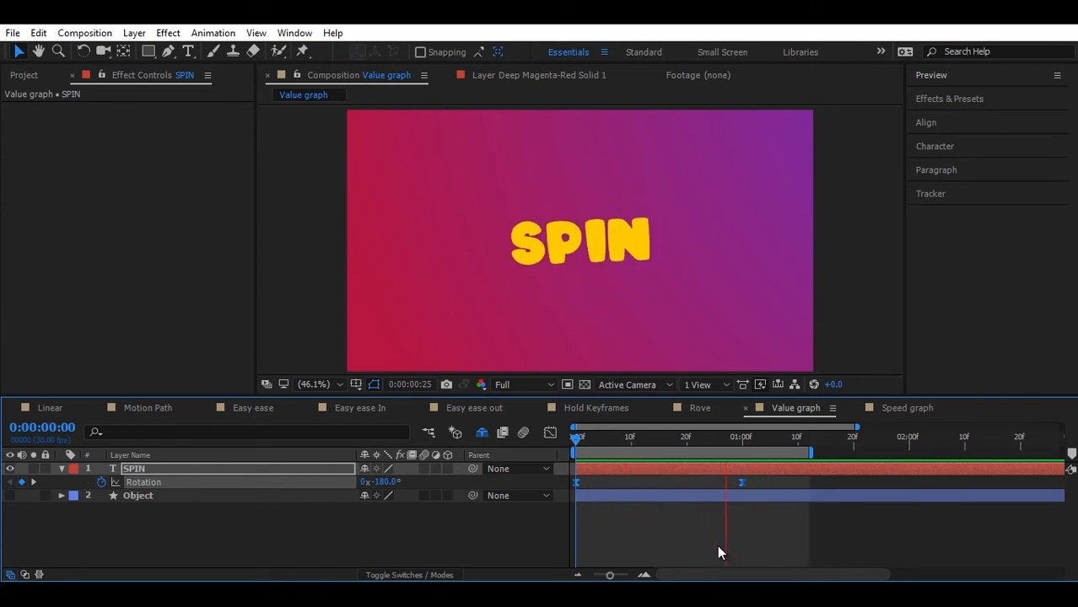
key(space)
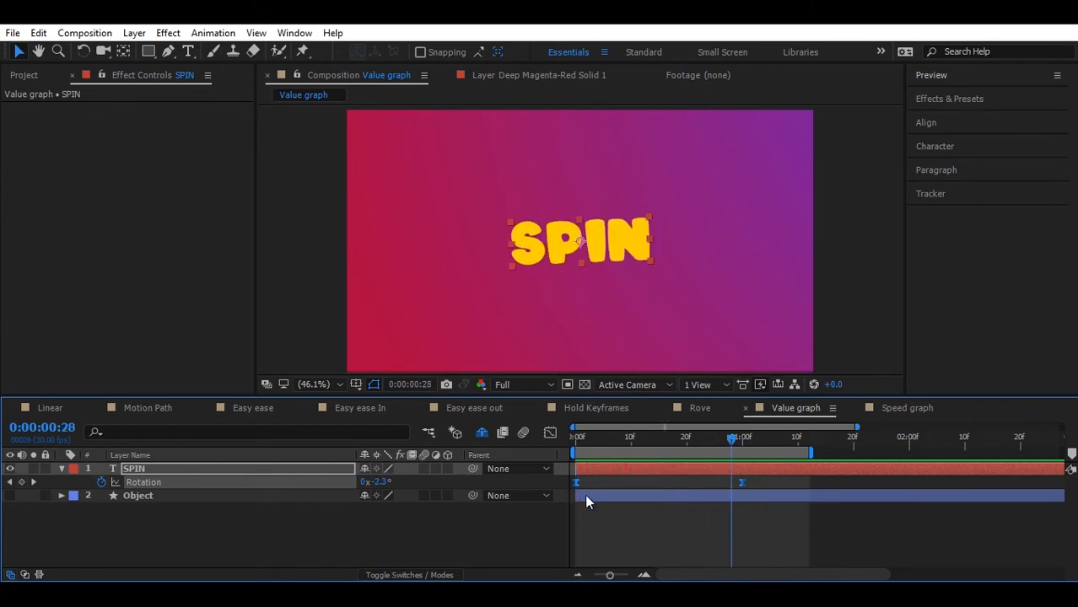
Step: Show SPIN's Rotation value graph in the Graph Editor with the timeline maximized, and fit all graphs to view
click(548, 431)
key(grave)
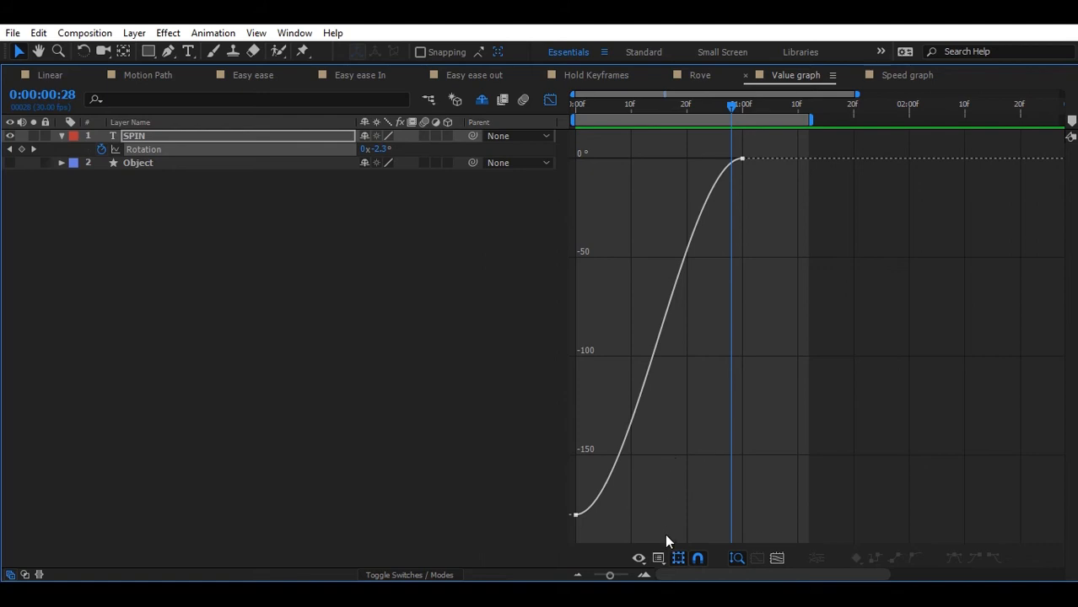
click(661, 557)
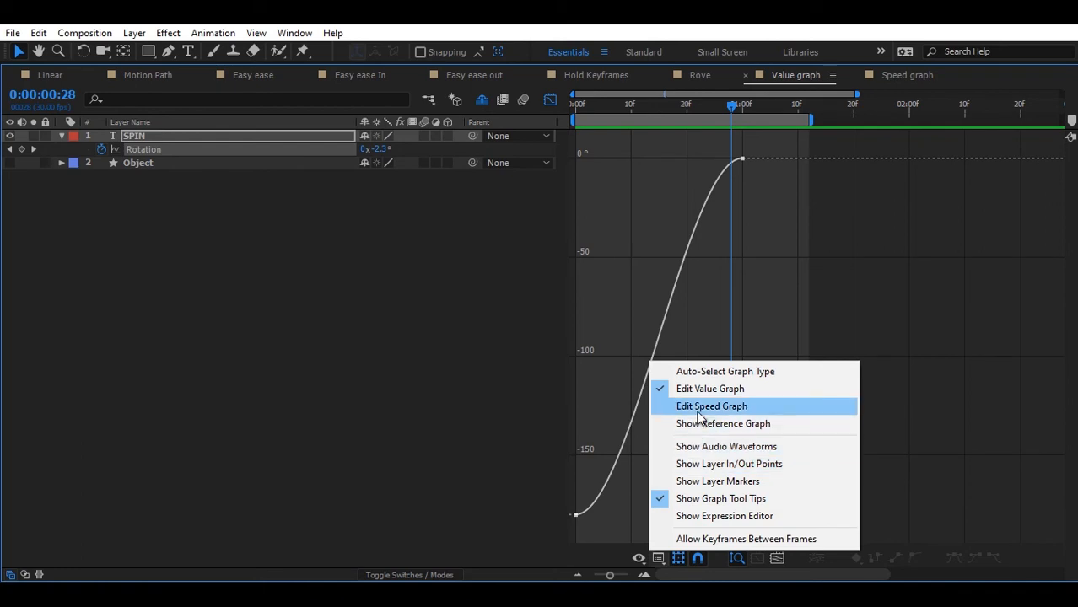
click(713, 351)
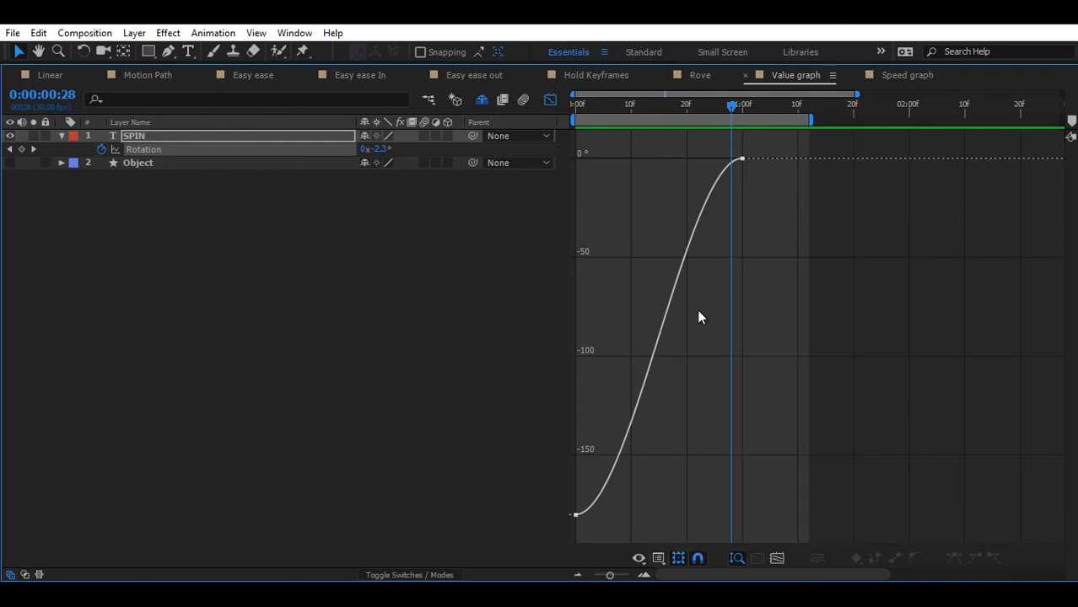
drag(857, 94, 826, 99)
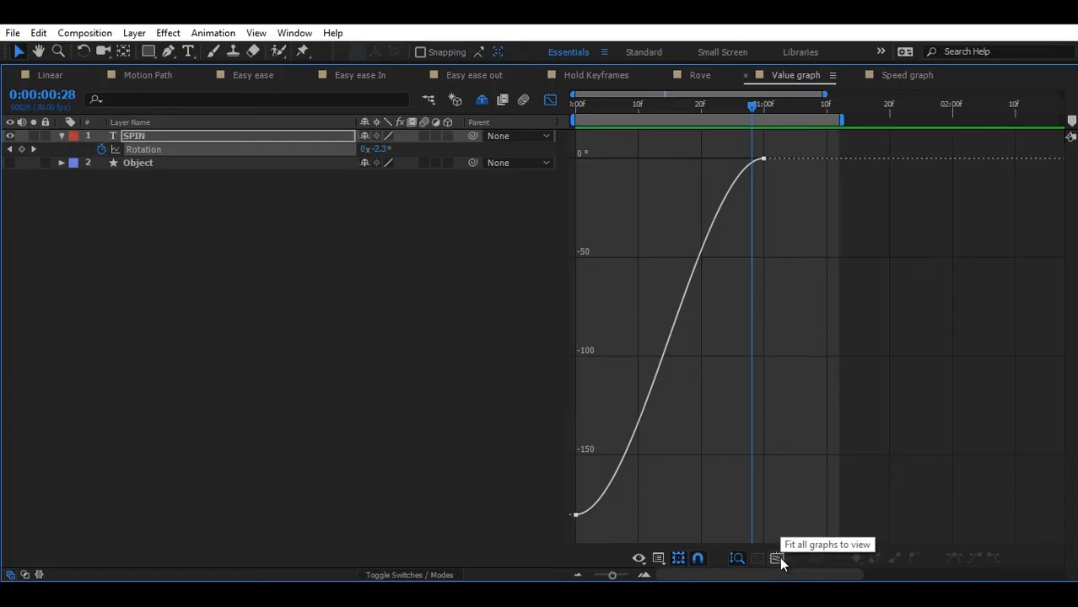
click(777, 559)
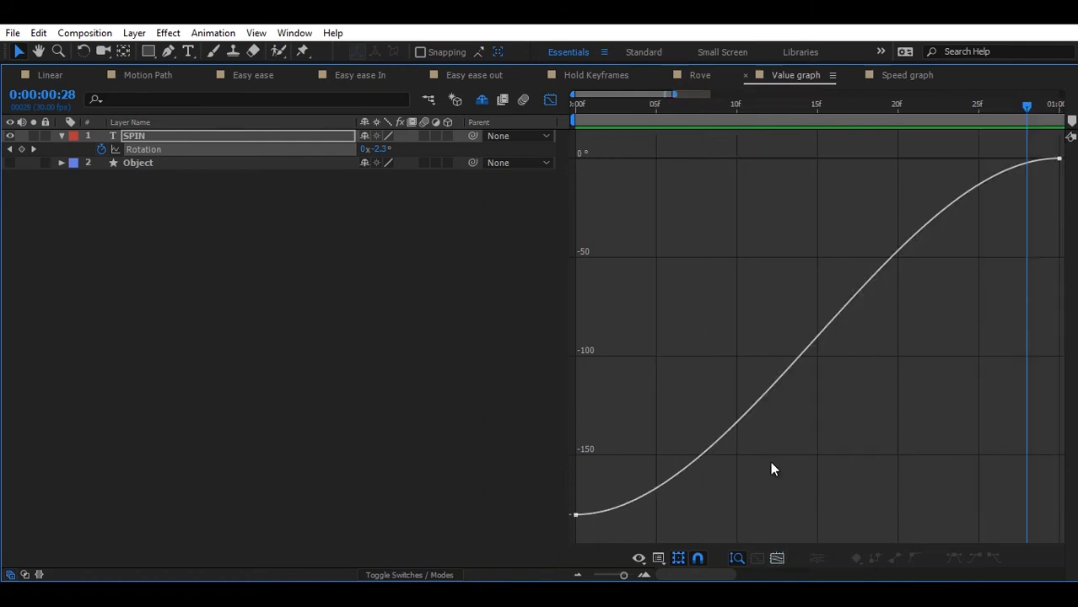
Step: Pull the first Rotation keyframe's value-graph handle down to about -300° and the last keyframe's handle up to about 90°
drag(771, 462, 571, 543)
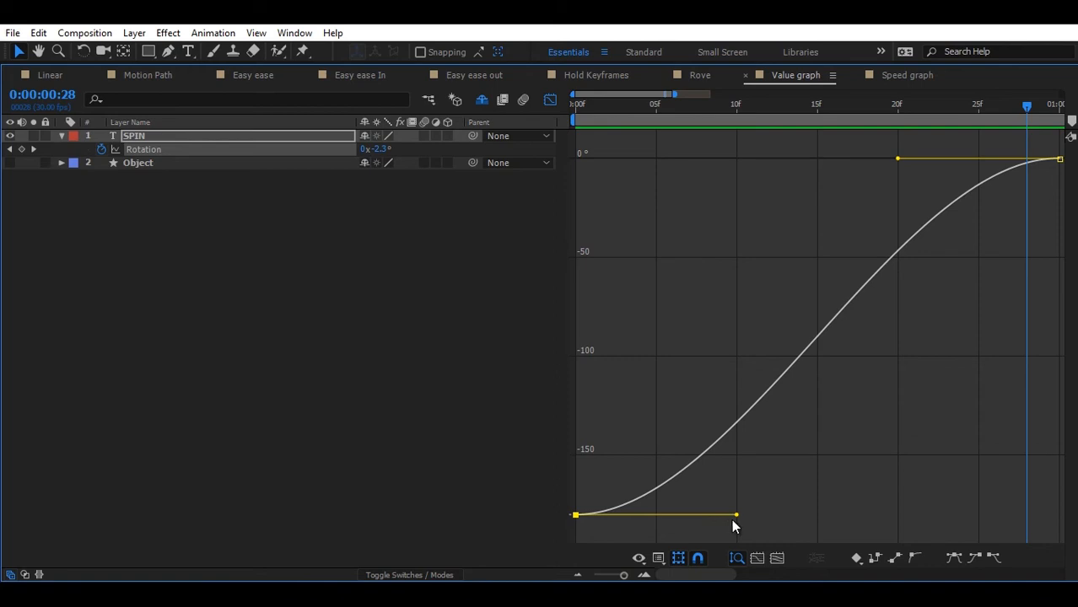
mouse_move(738, 516)
mouse_down()
mouse_move(726, 422)
mouse_move(727, 548)
mouse_move(721, 498)
mouse_move(719, 511)
mouse_move(773, 512)
mouse_move(721, 509)
mouse_move(696, 443)
mouse_move(740, 517)
mouse_move(743, 496)
mouse_move(726, 532)
mouse_move(736, 541)
mouse_move(722, 531)
mouse_move(713, 495)
mouse_move(731, 501)
mouse_up()
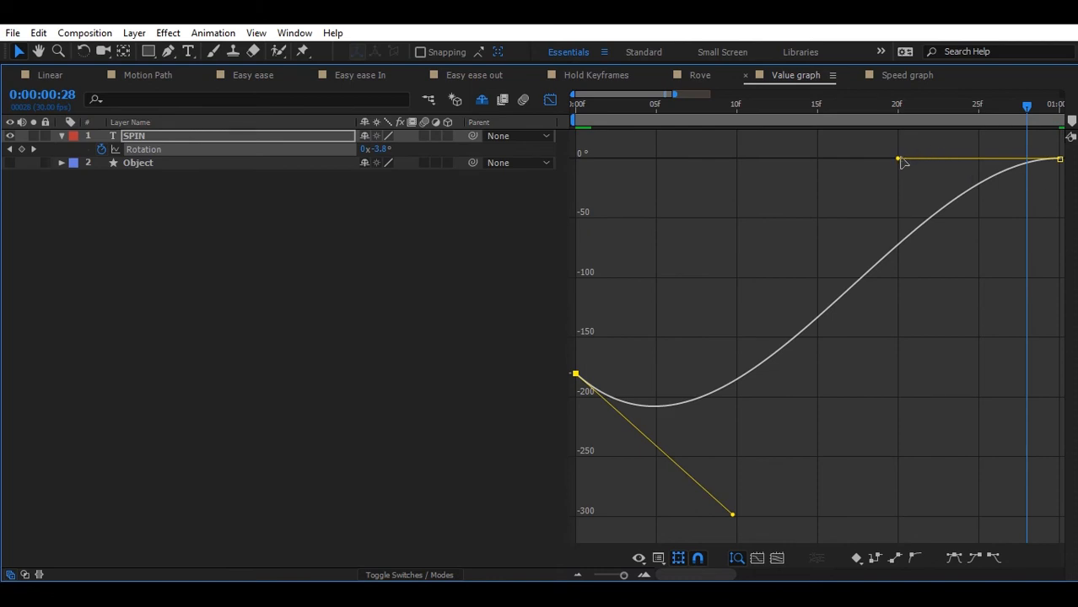
drag(899, 159, 911, 116)
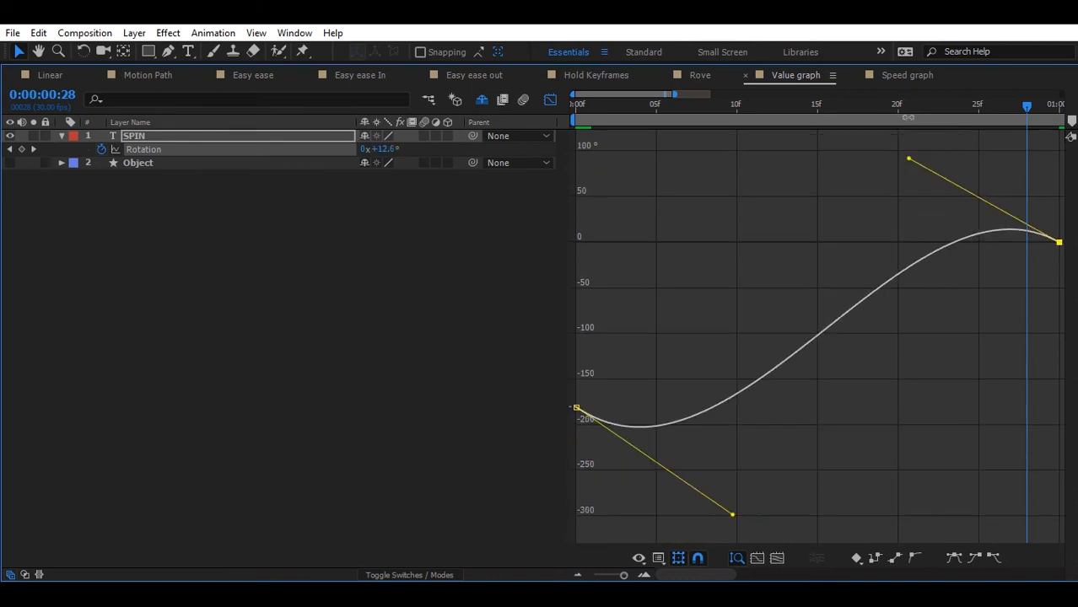
mouse_move(575, 410)
Step: Restore the timeline to its normal size and preview SPIN's reshaped rotation from the start
key(grave)
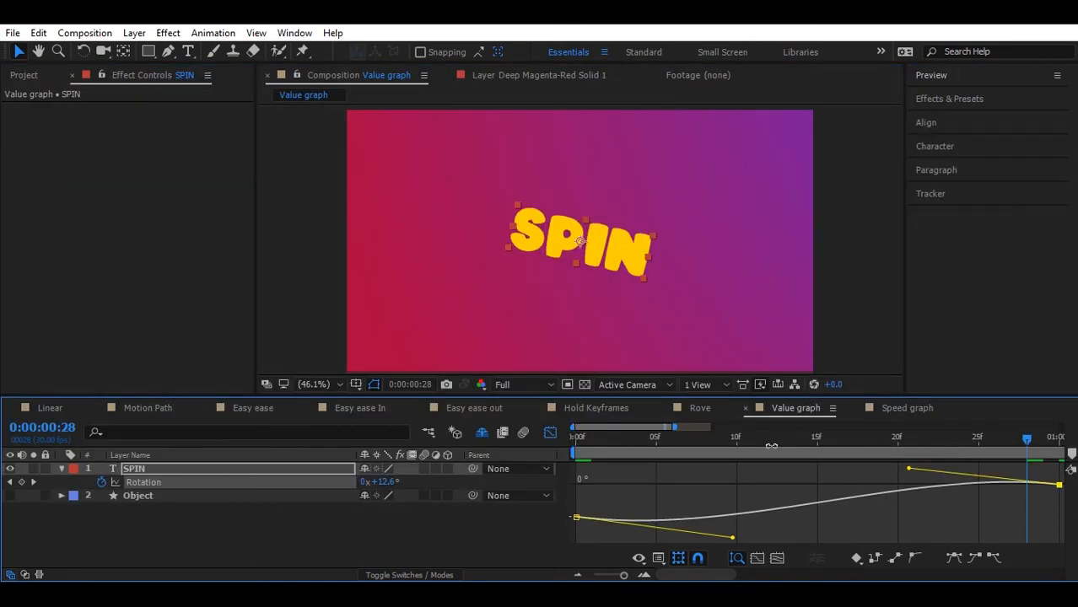
drag(676, 444, 523, 457)
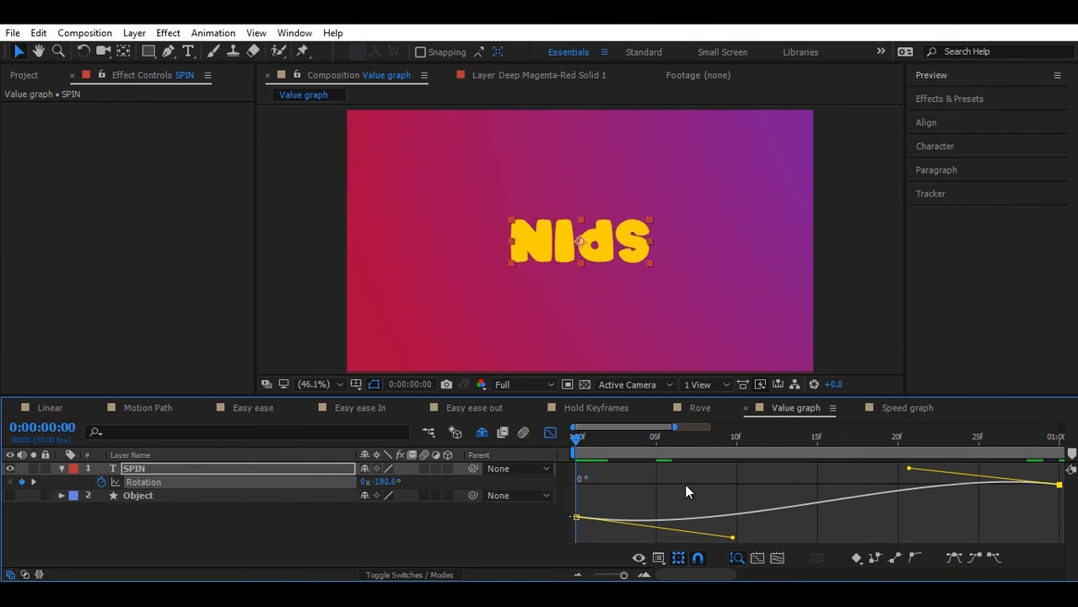
key(space)
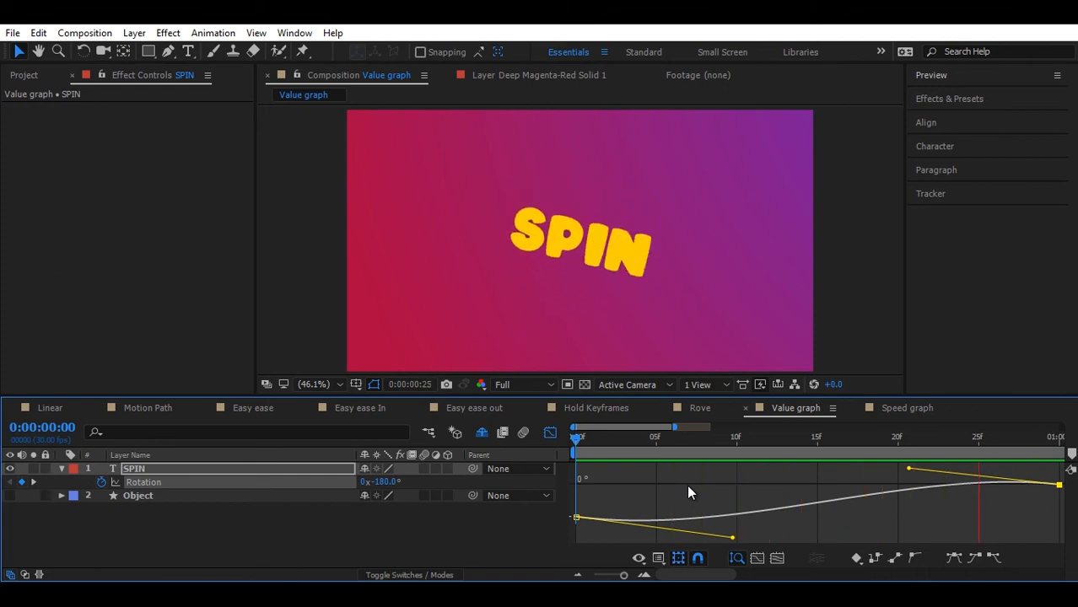
key(space)
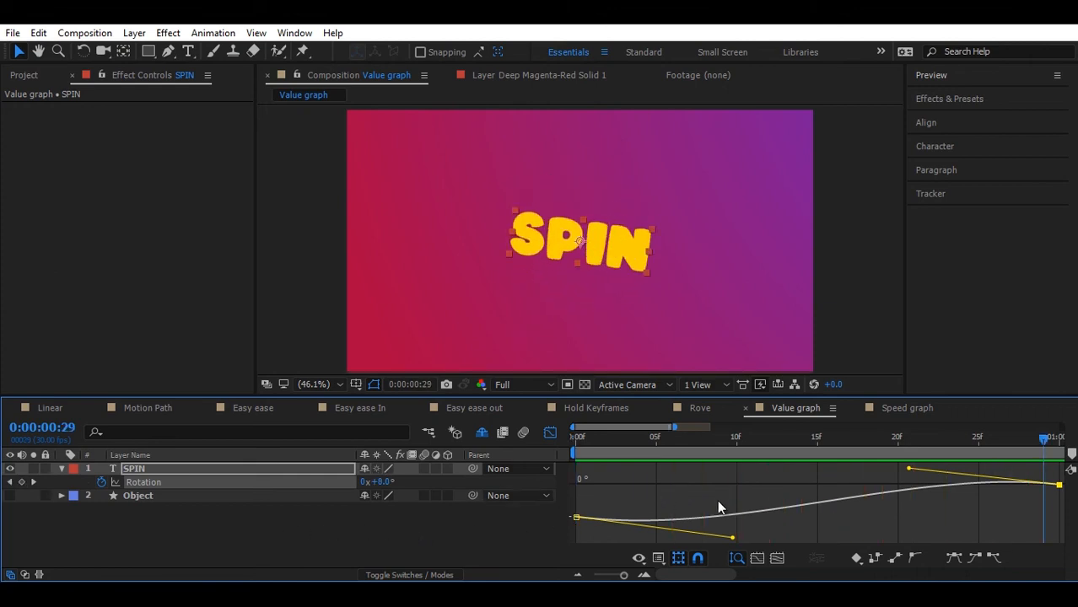
Step: Maximize the timeline again and switch SPIN's Rotation curve to the speed graph
key(grave)
click(660, 554)
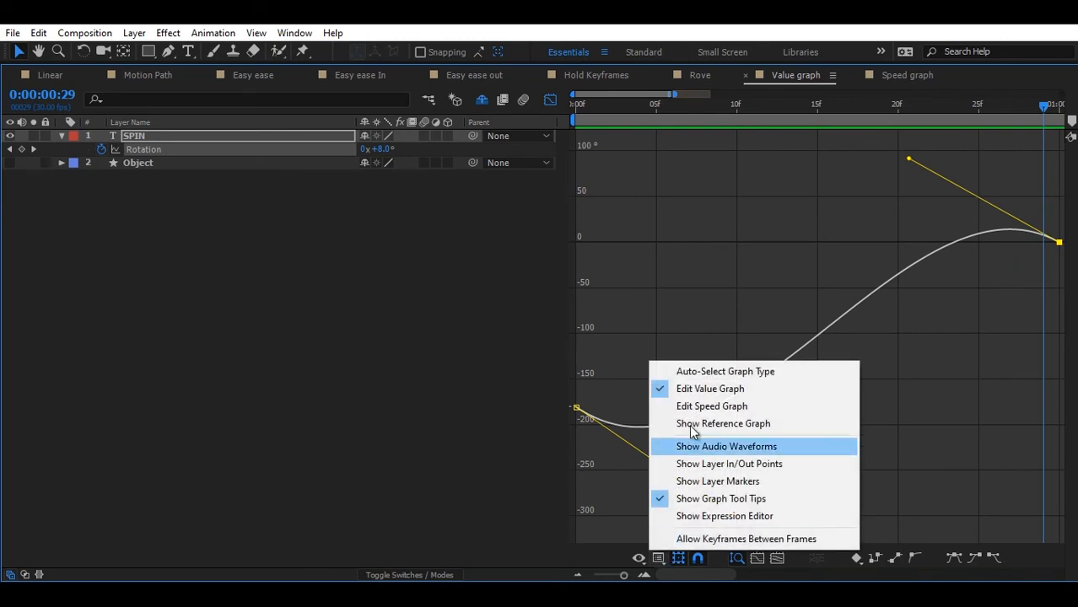
click(699, 406)
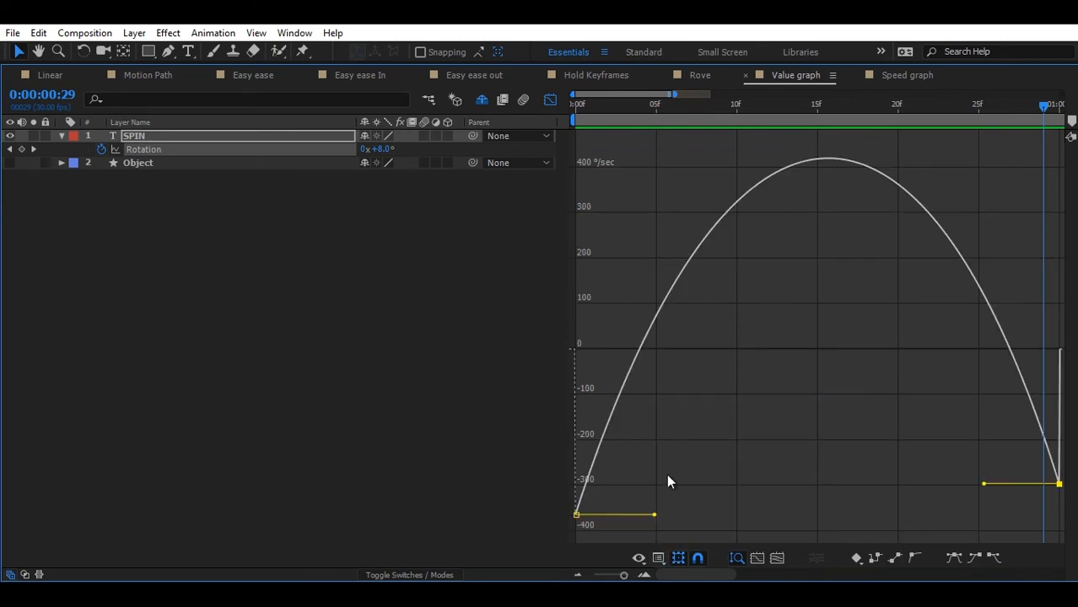
Step: Set the first Rotation keyframe's outgoing velocity to -300 degrees/sec with 50% influence
drag(661, 493, 565, 539)
mouse_move(579, 518)
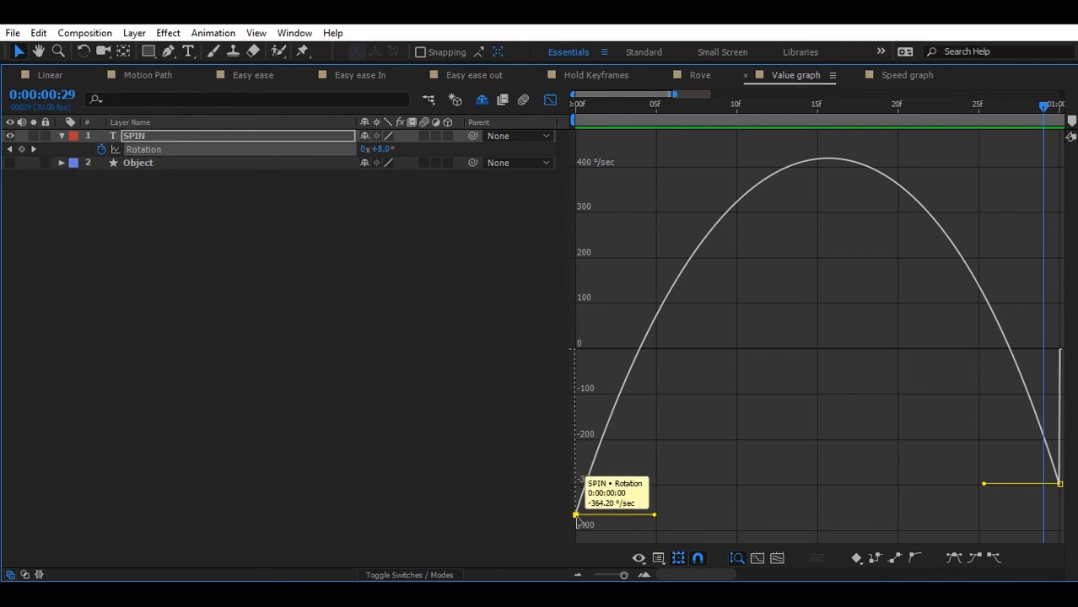
key(ctrl+shift+k)
click(460, 292)
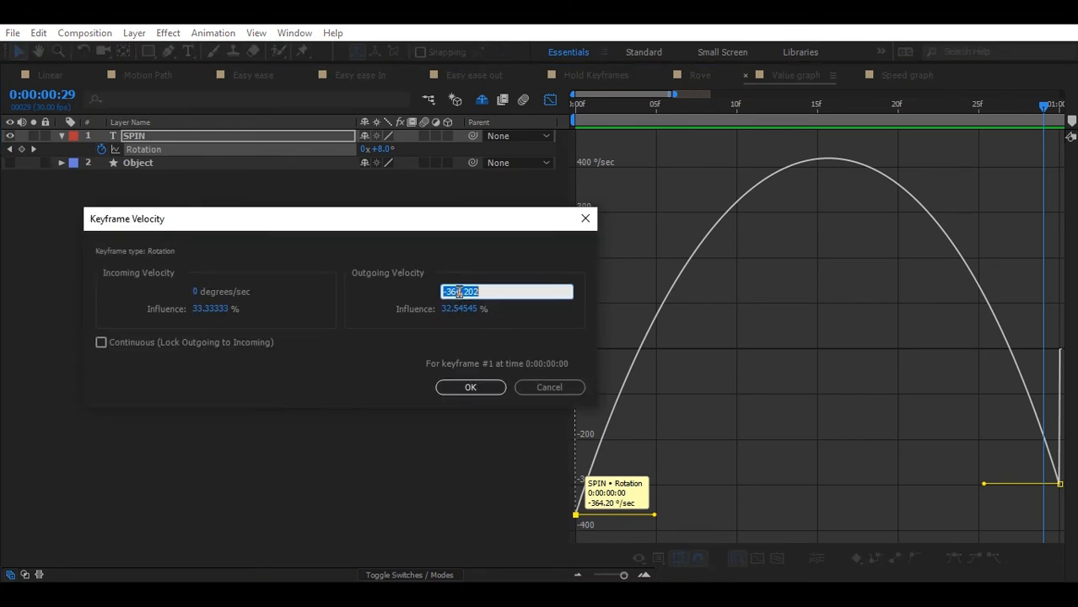
text(-300)
click(456, 310)
text(50)
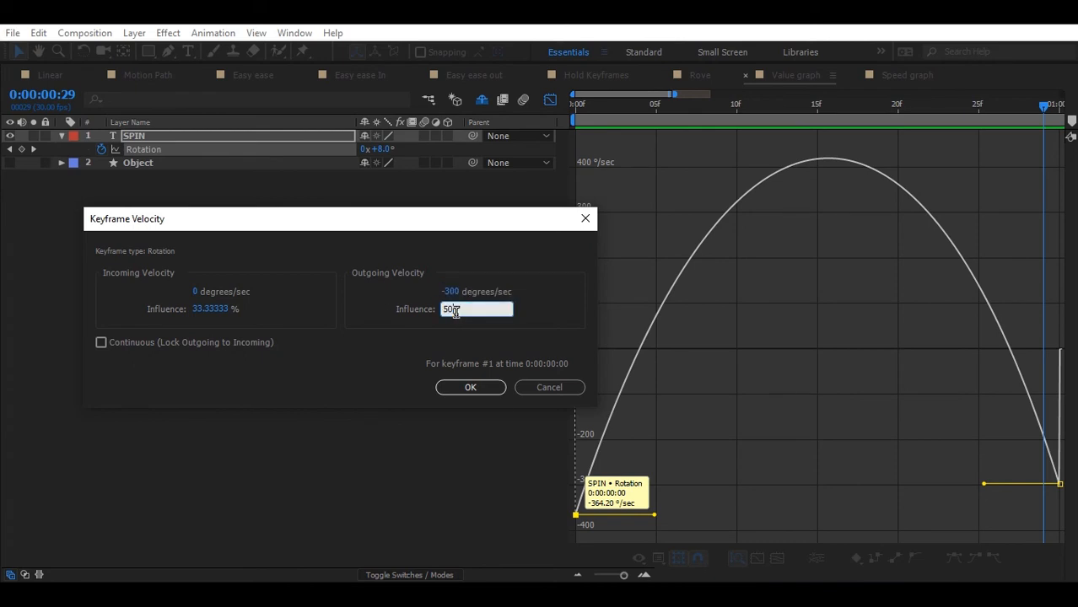
click(476, 387)
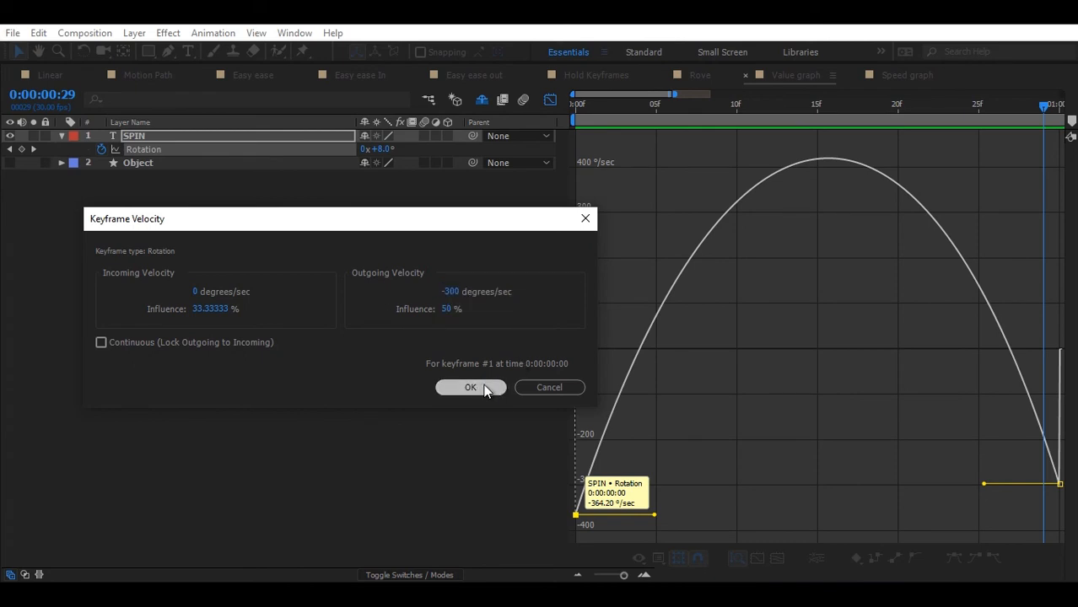
Step: Set the last Rotation keyframe's incoming velocity to -300 degrees/sec with 50% influence
click(1060, 513)
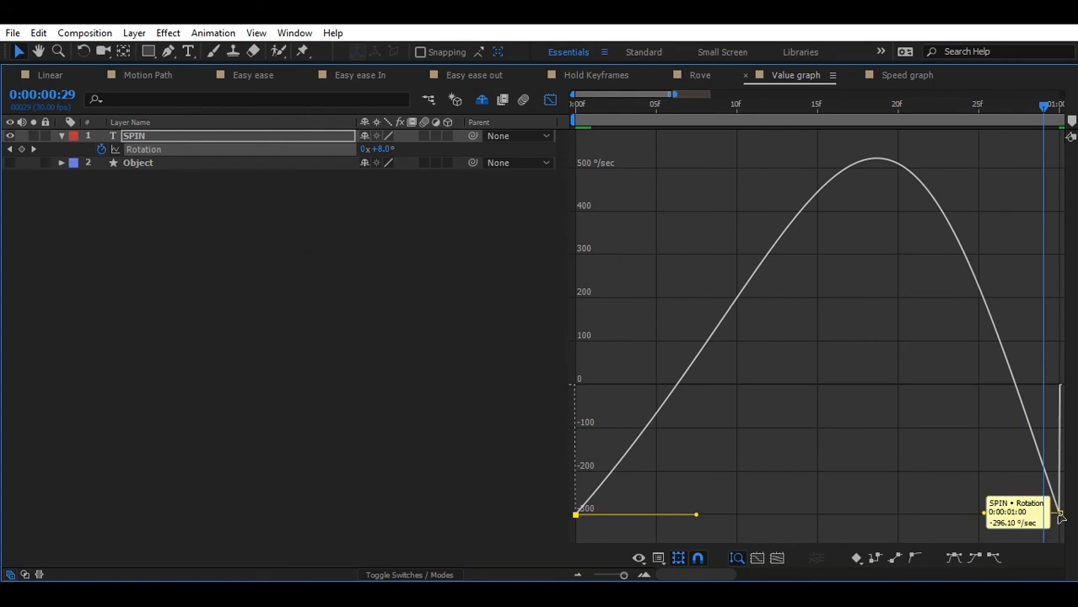
key(ctrl+shift+k)
click(212, 295)
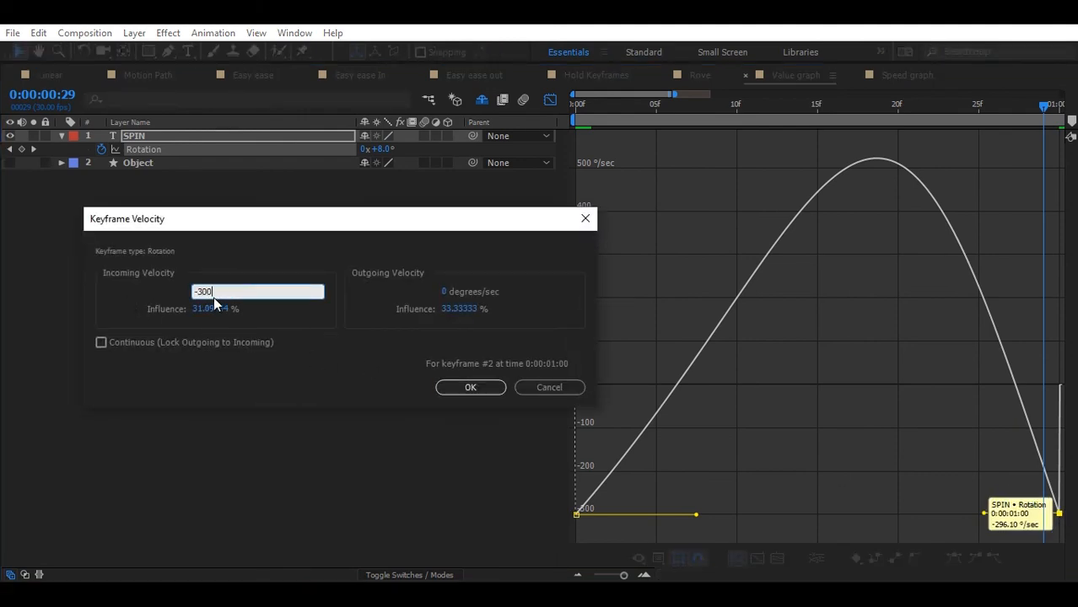
click(206, 309)
text(5)
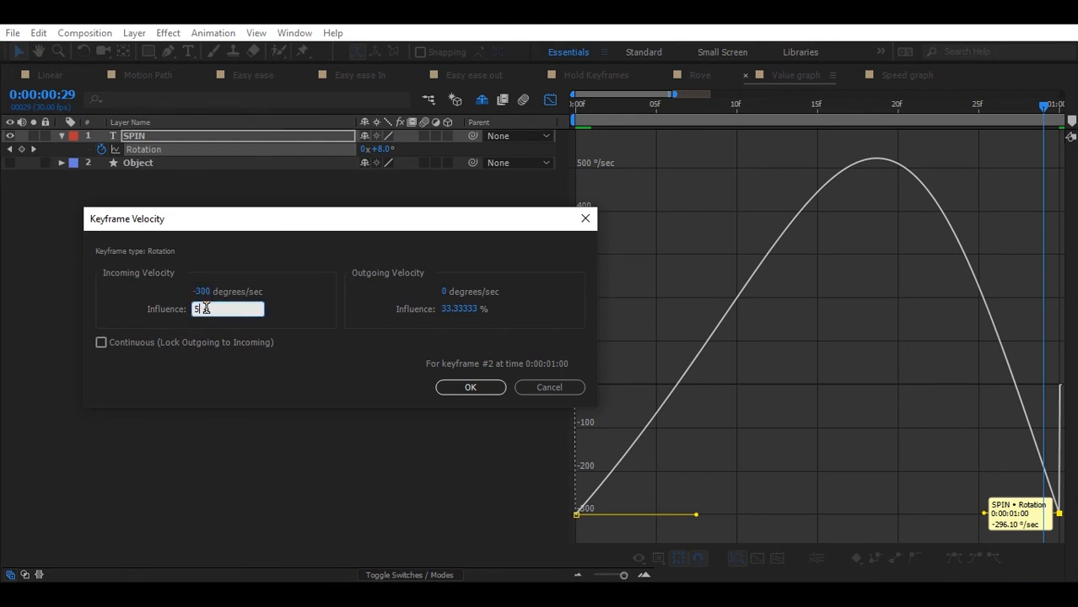
text(0)
click(478, 388)
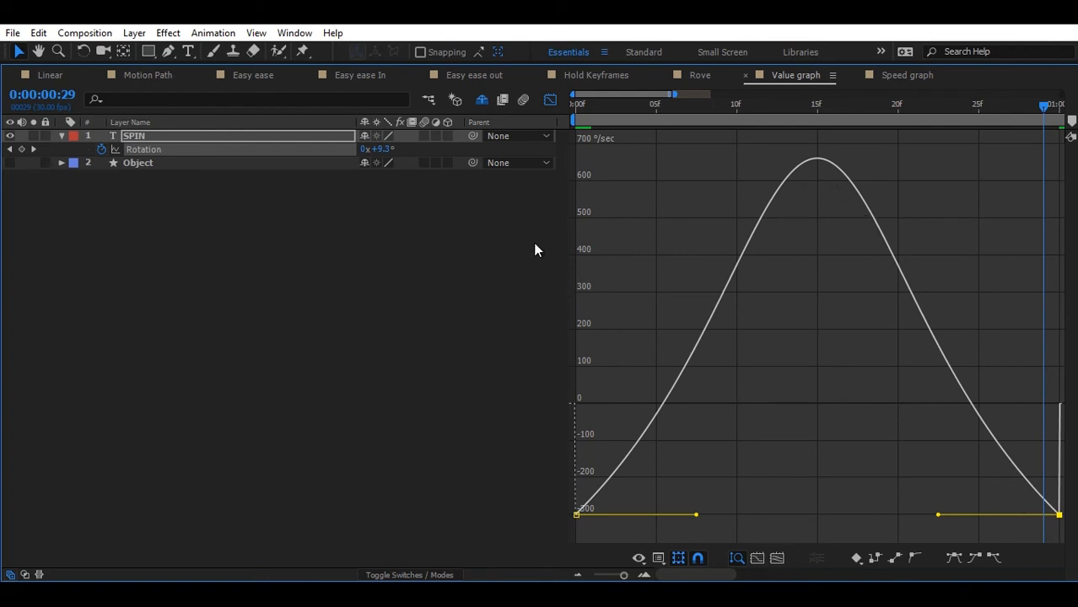
Step: Close the Graph Editor, restore the timeline's size and preview SPIN's rotation from 0:00:00:00
click(550, 99)
key(grave)
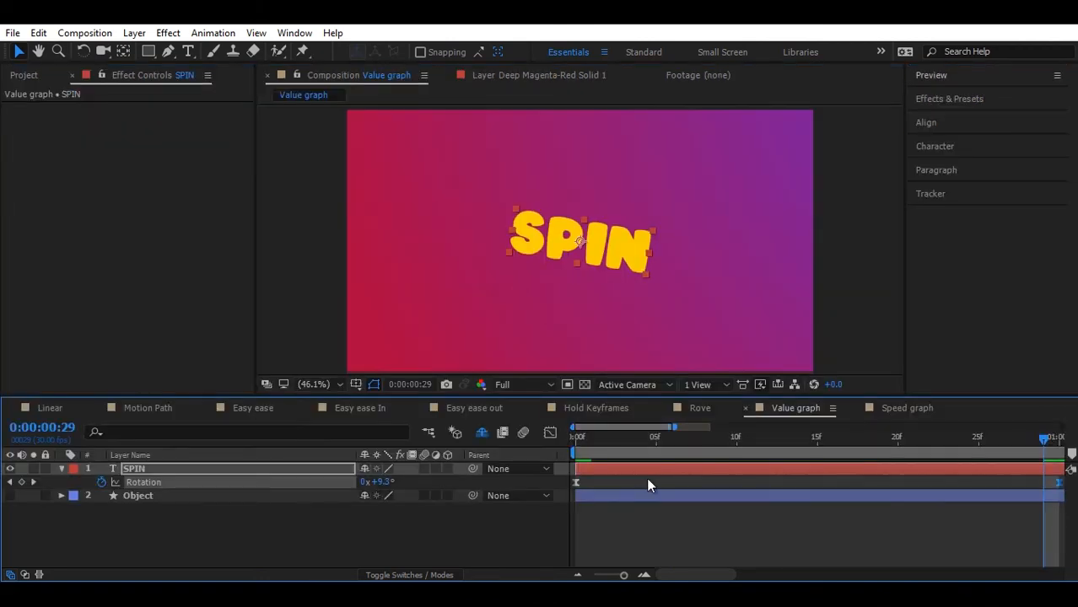
drag(592, 438, 576, 437)
key(space)
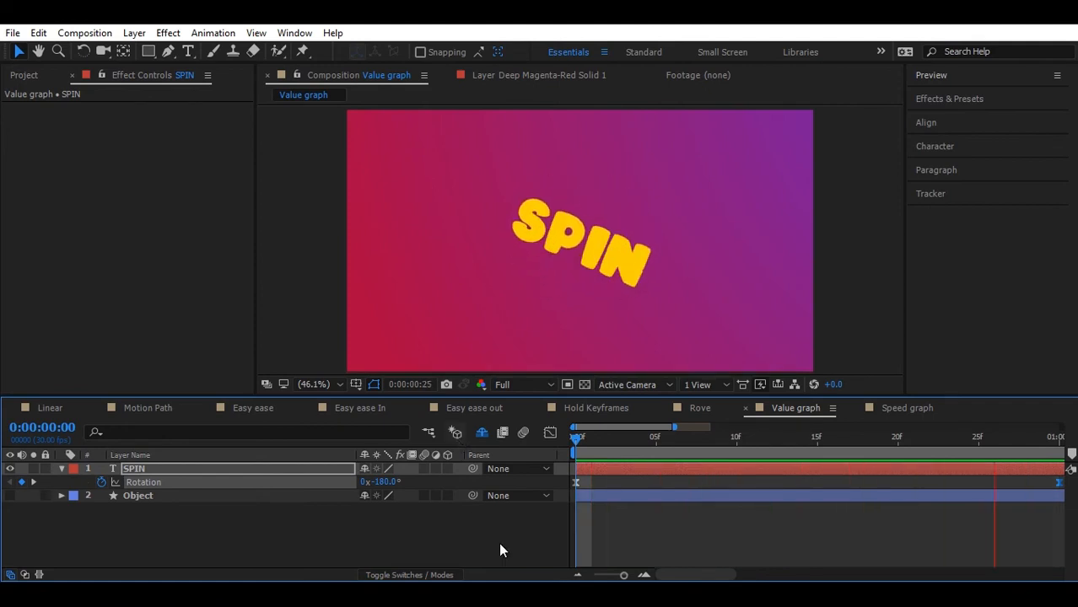
Step: Enable motion blur for the composition and the SPIN layer, and preview the rotation
key(space)
click(523, 433)
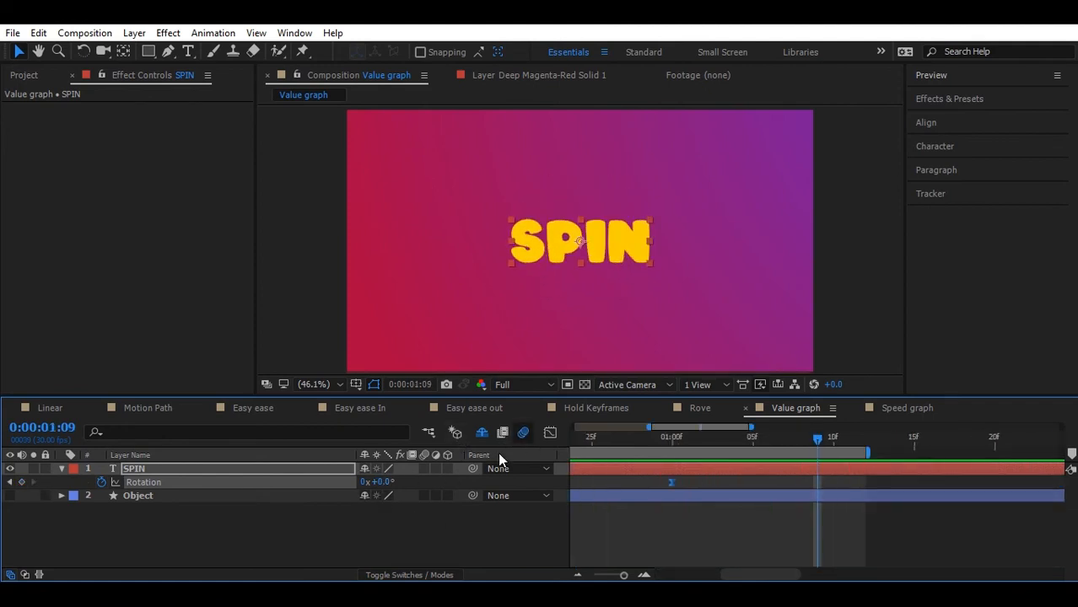
click(424, 468)
key(space)
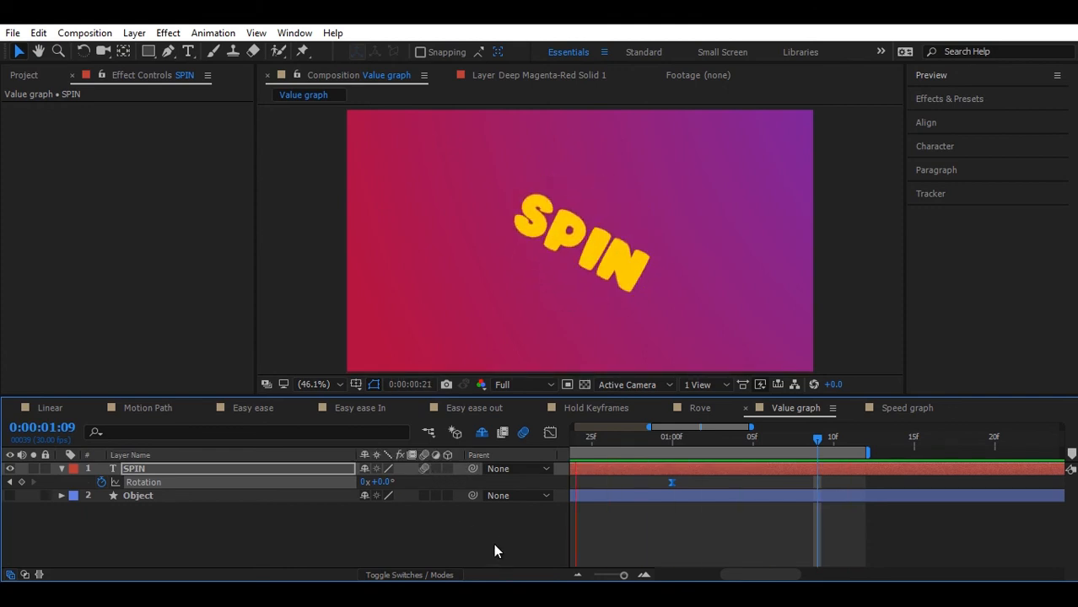
key(space)
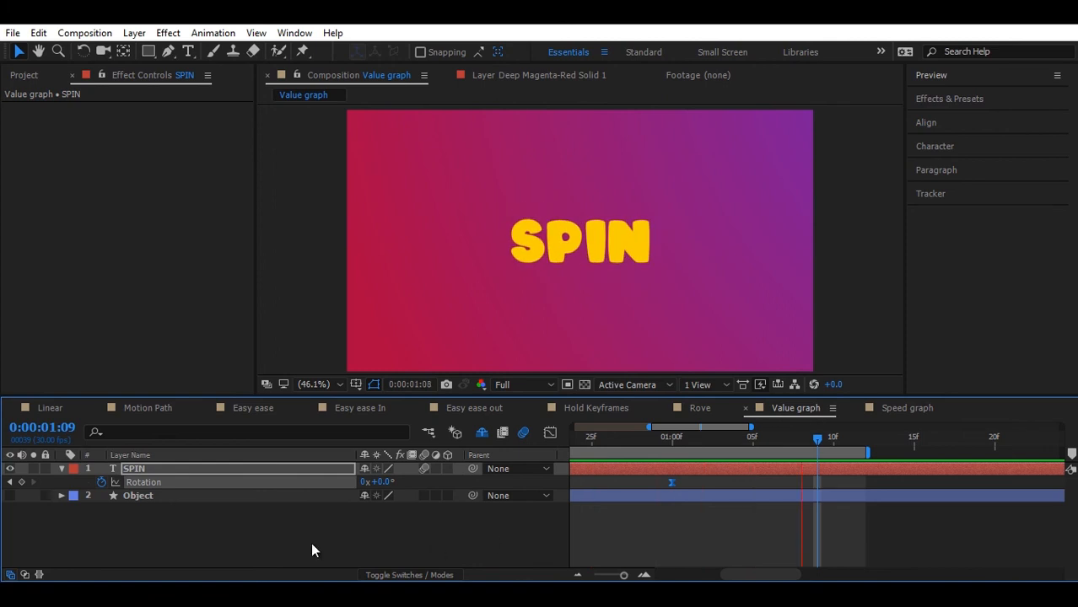
Step: Hide the SPIN layer, show the Object layer, and select its circle with the playhead at 0:00:00:00
click(9, 468)
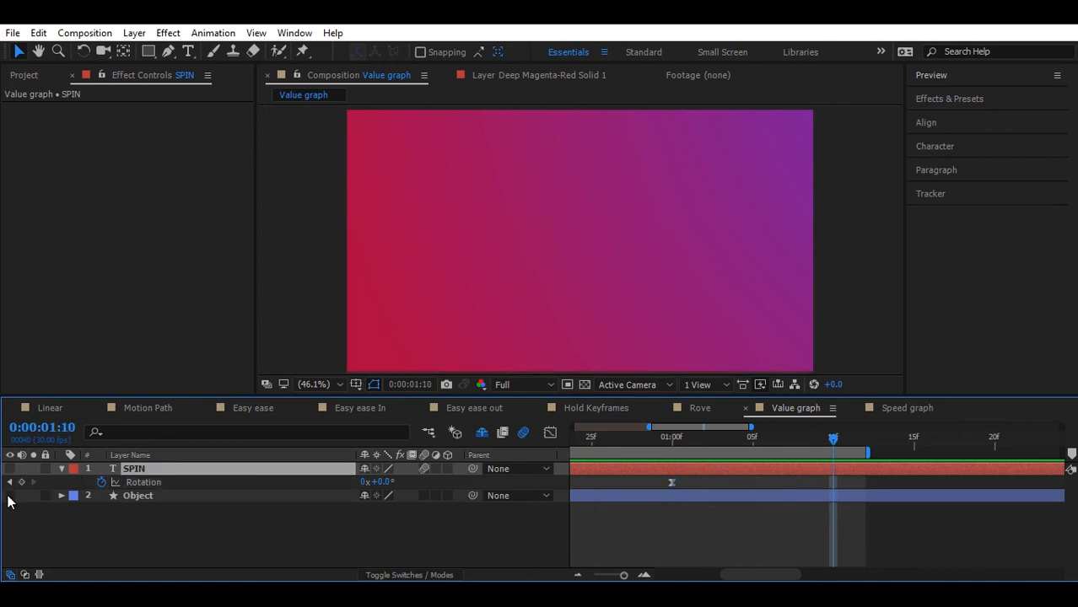
click(9, 495)
drag(680, 442, 482, 449)
drag(675, 427, 832, 428)
click(588, 156)
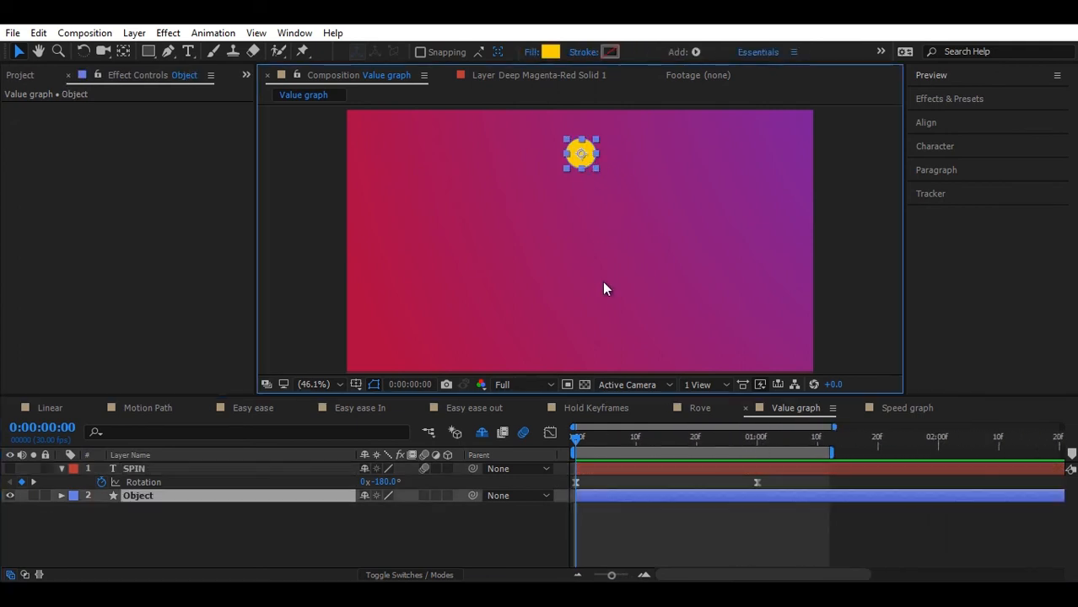
Step: Keyframe Object's Position at 0:00:00:00, and set its Y value to 606.3 at 0:00:01:00
key(p)
click(61, 468)
click(106, 496)
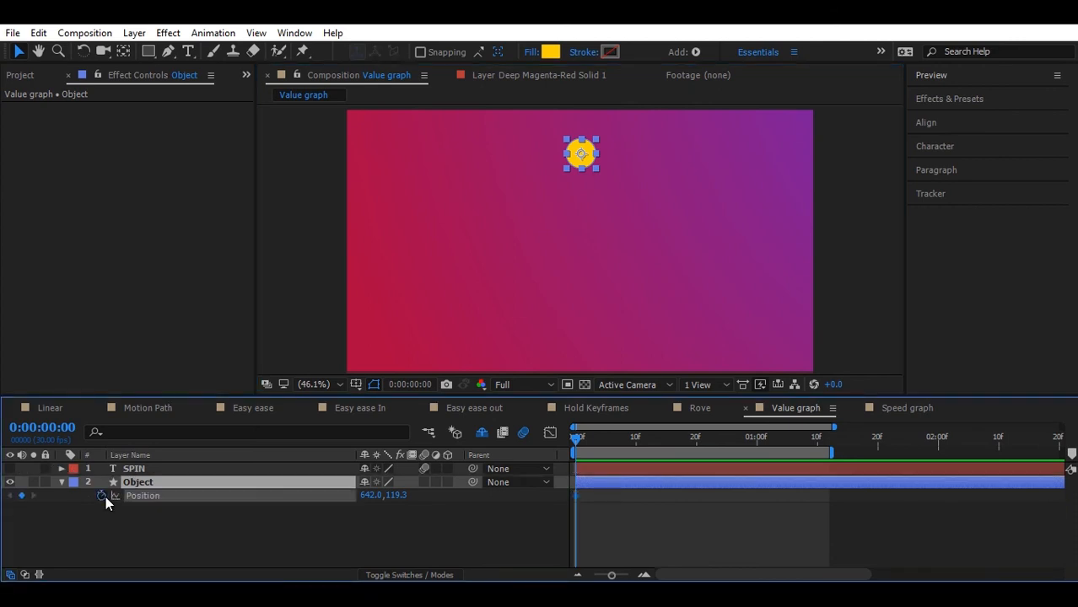
drag(651, 438, 758, 456)
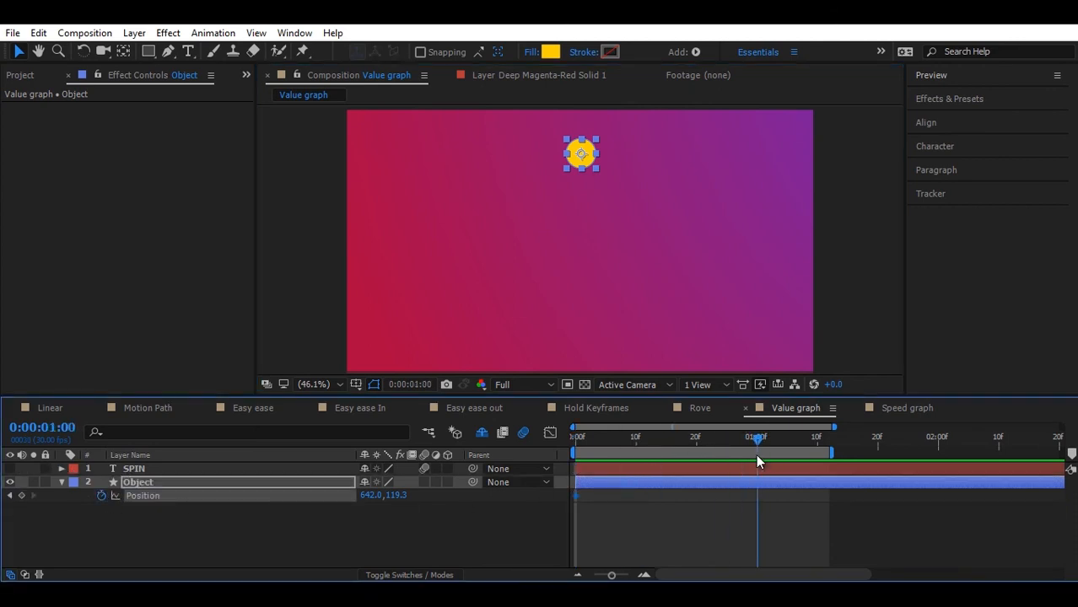
drag(394, 496, 578, 495)
Step: Apply Easy Ease to both of Object's Position keyframes
right_click(579, 497)
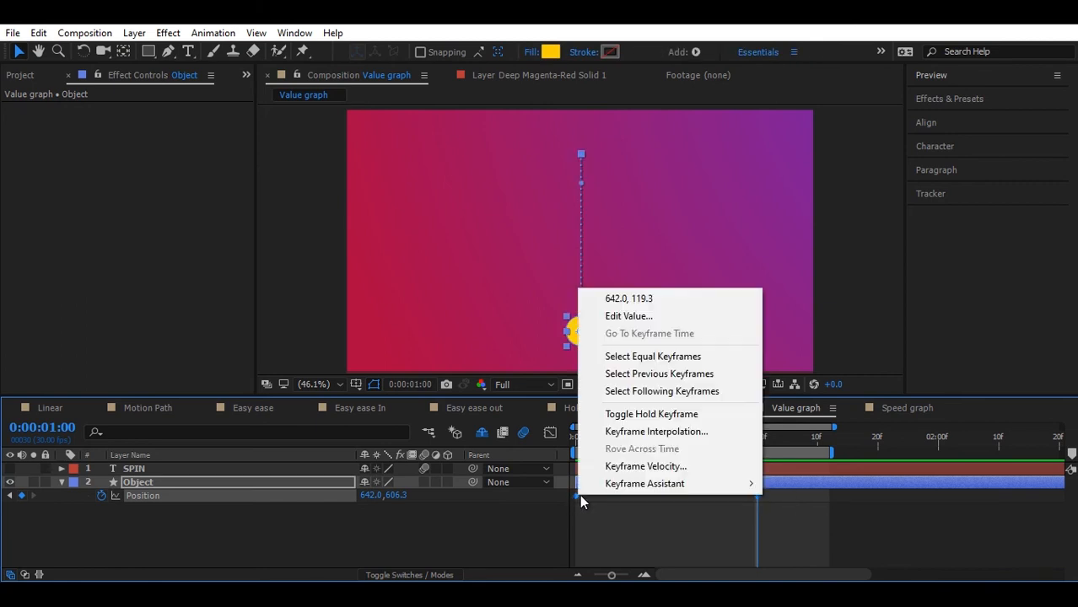
mouse_move(612, 485)
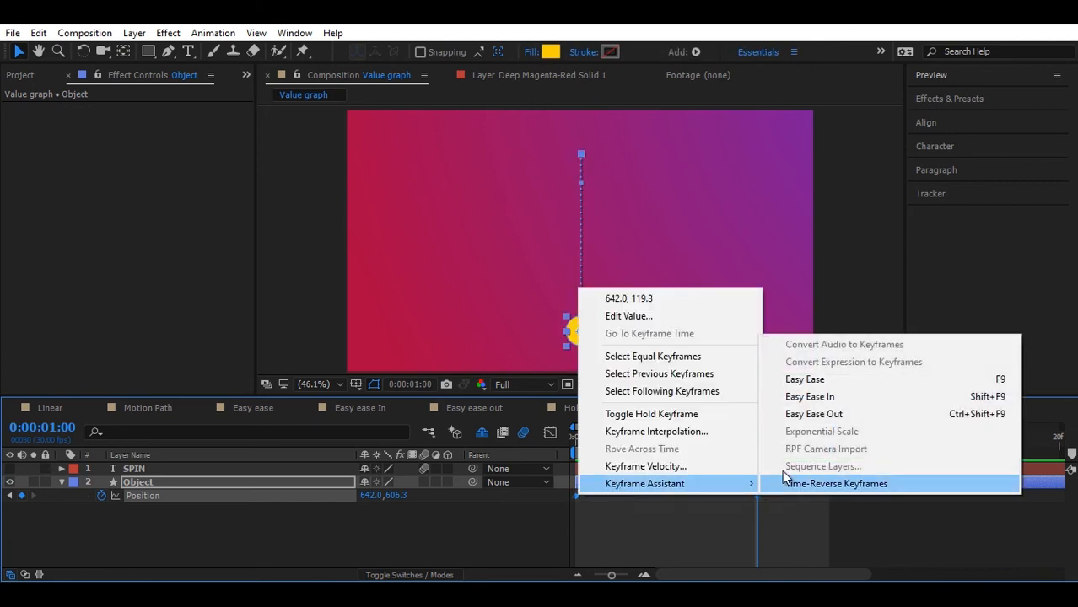
click(815, 381)
Step: Open Object's Position in the Graph Editor, maximize the timeline and switch to the value graph
click(194, 507)
click(192, 495)
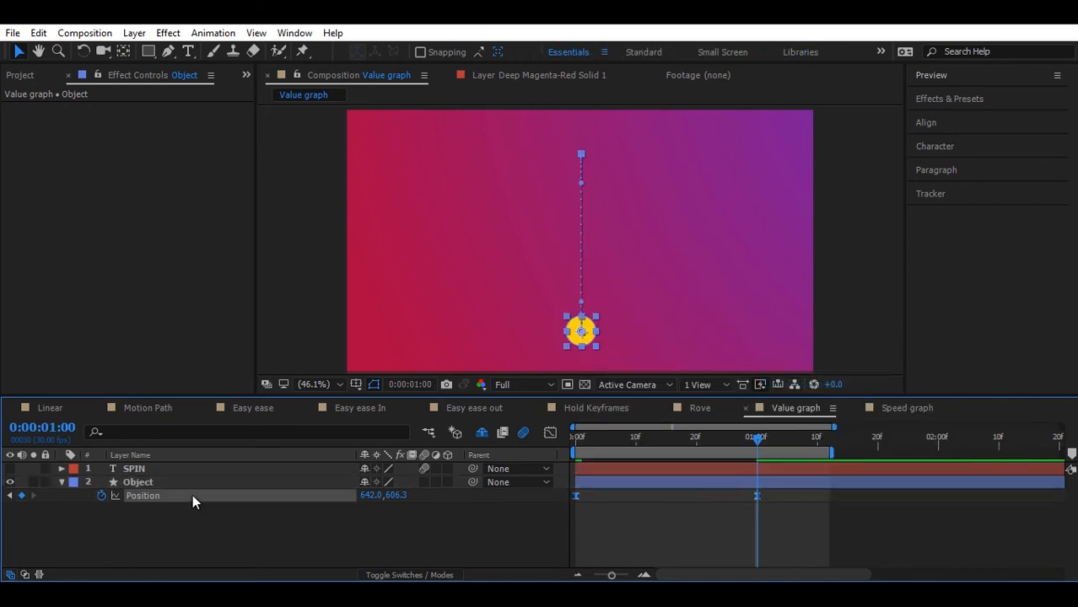
click(550, 432)
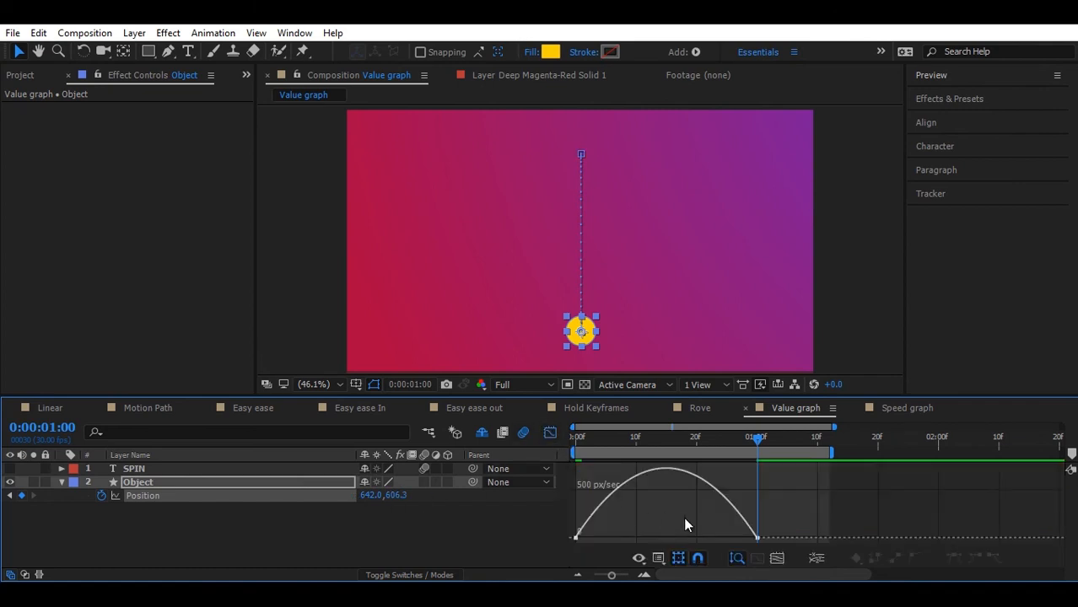
key(grave)
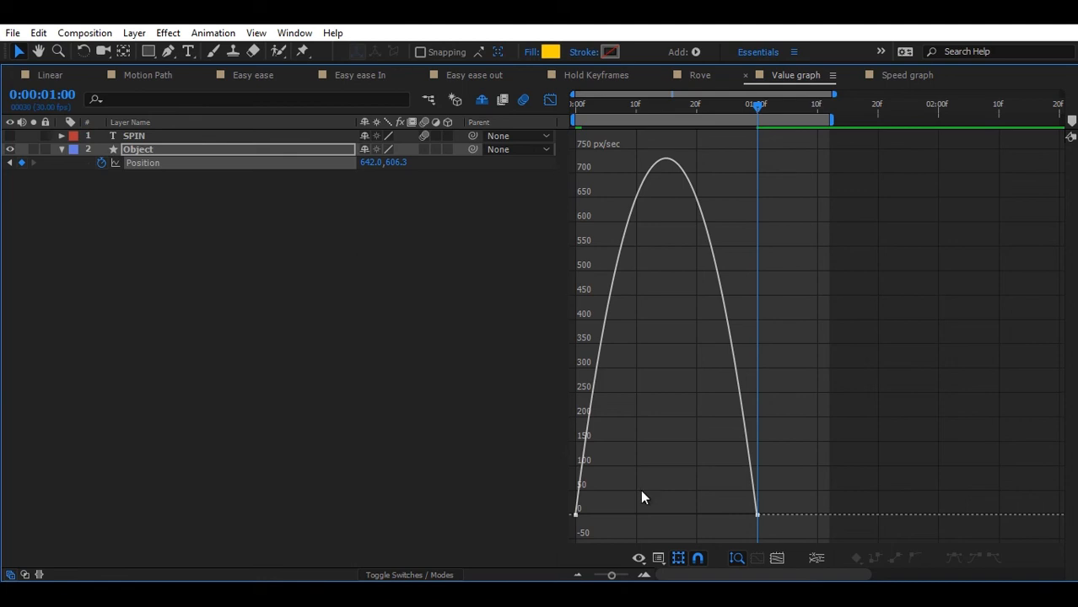
click(658, 559)
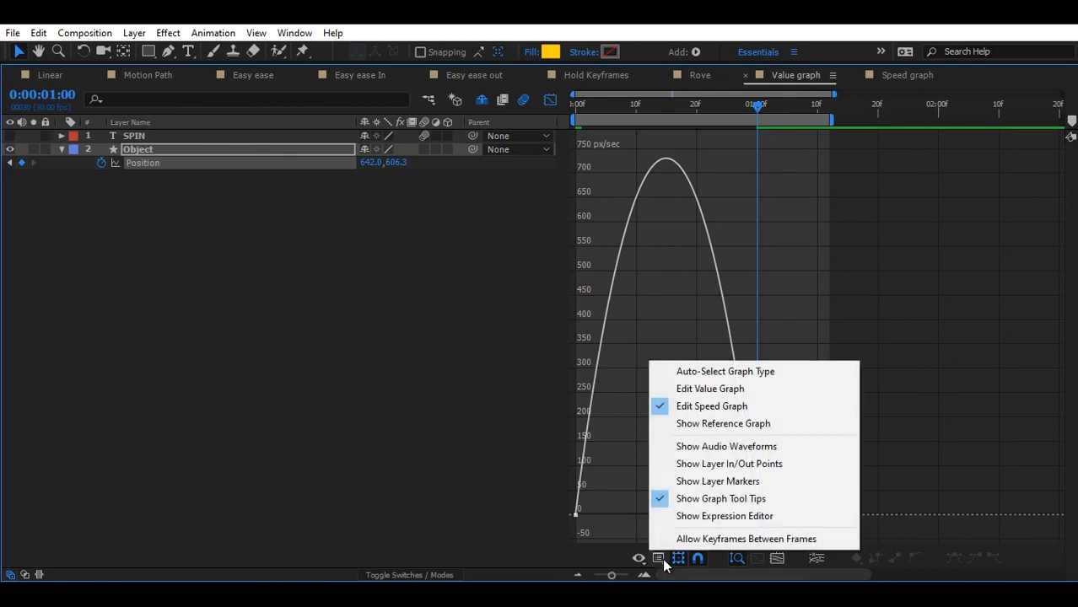
click(687, 392)
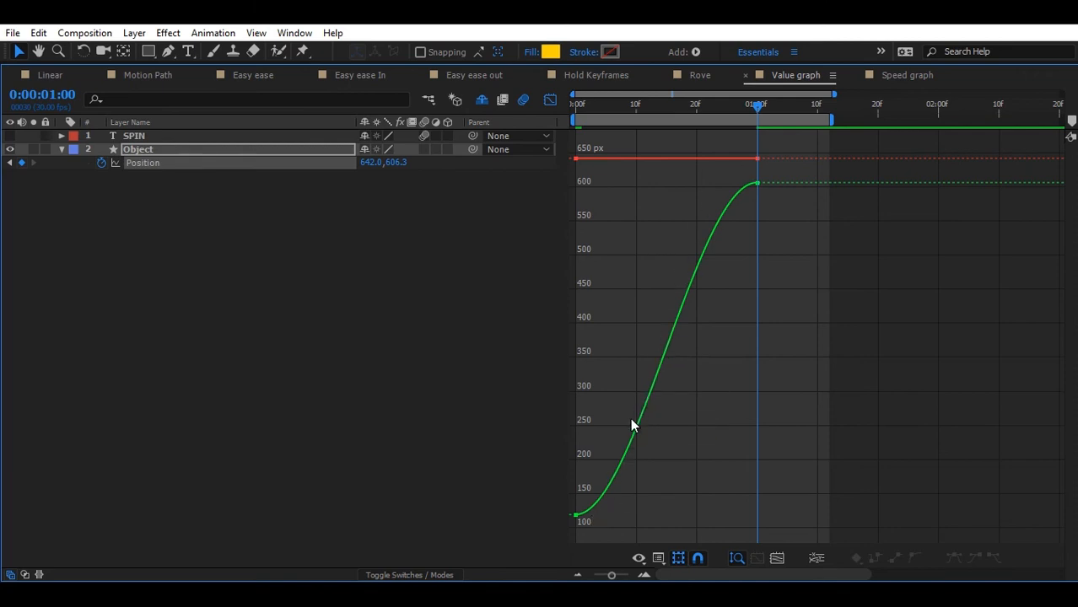
Step: Separate the dimensions of Object's Position and remove the X Position animation
drag(649, 500, 564, 533)
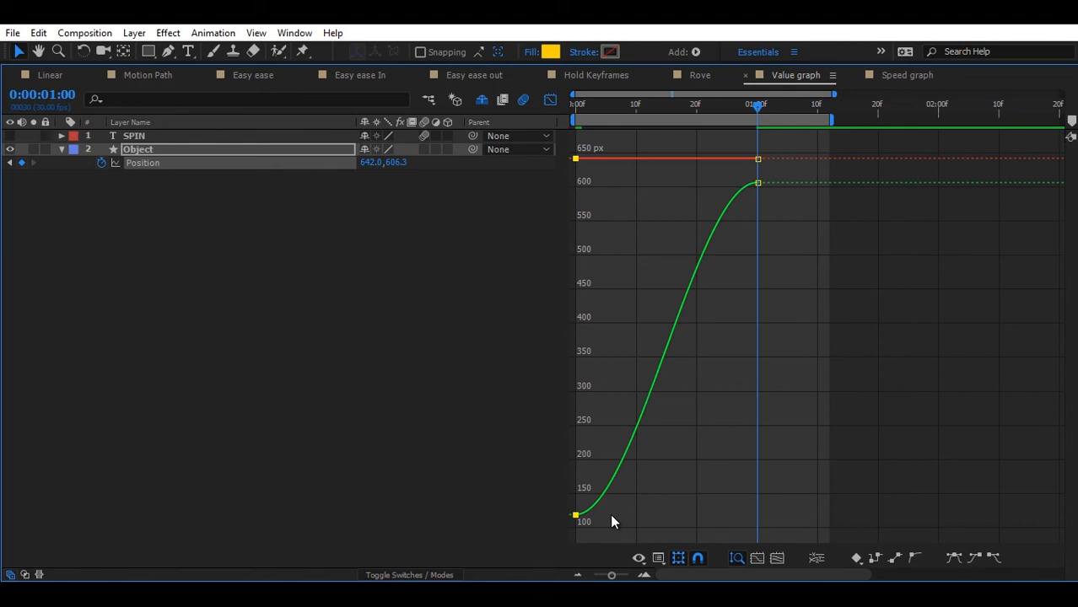
right_click(210, 162)
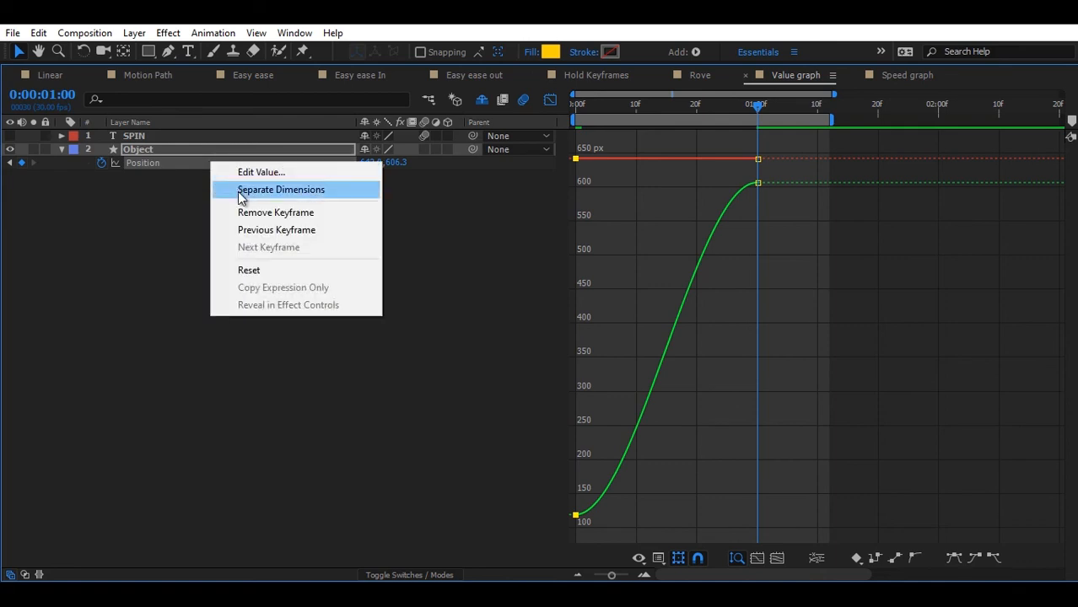
click(627, 483)
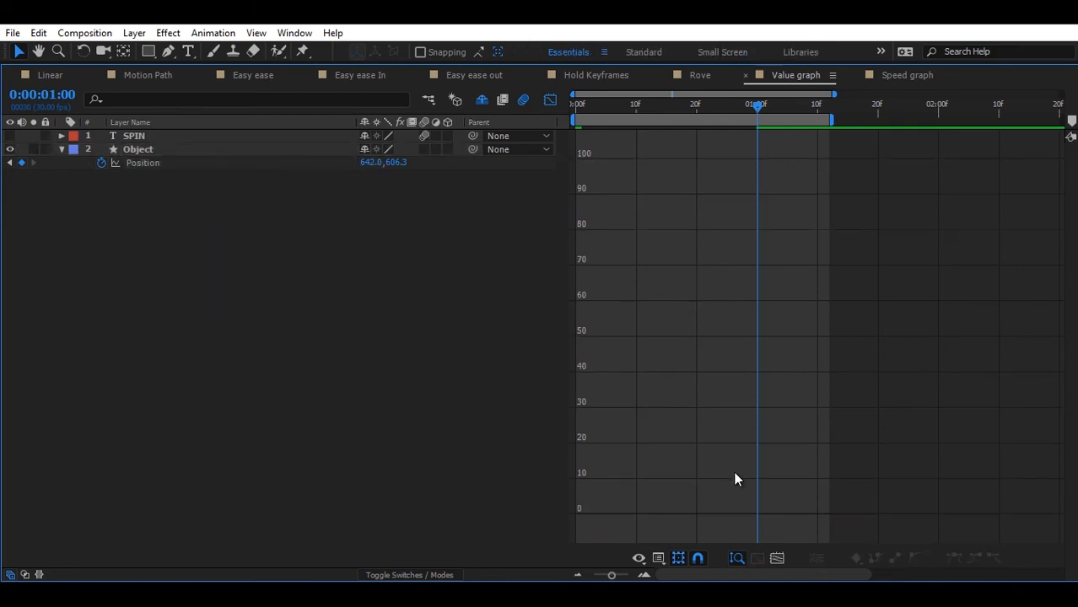
click(224, 165)
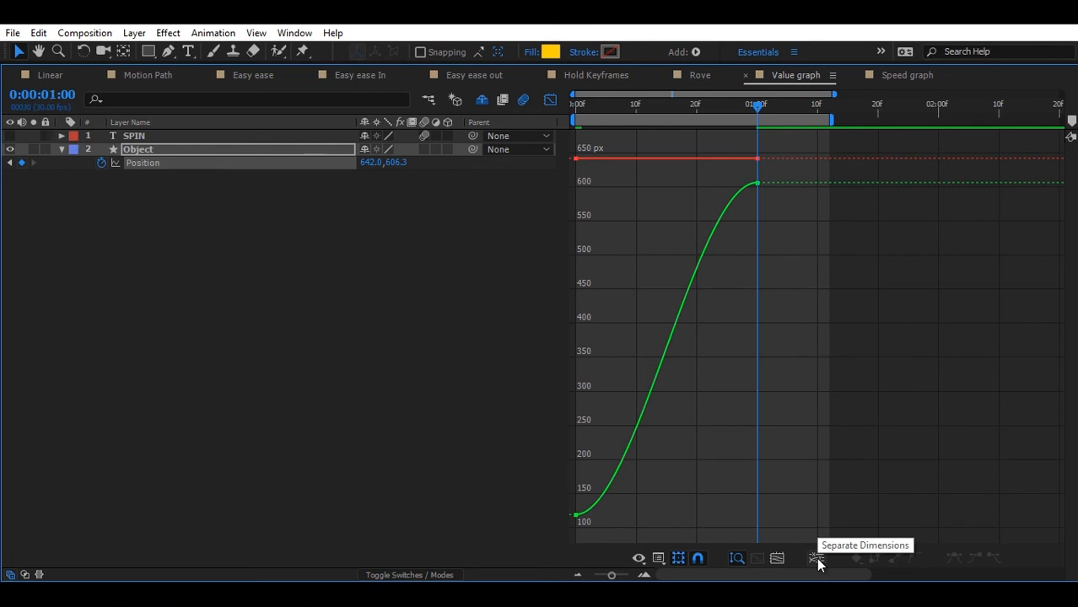
click(816, 558)
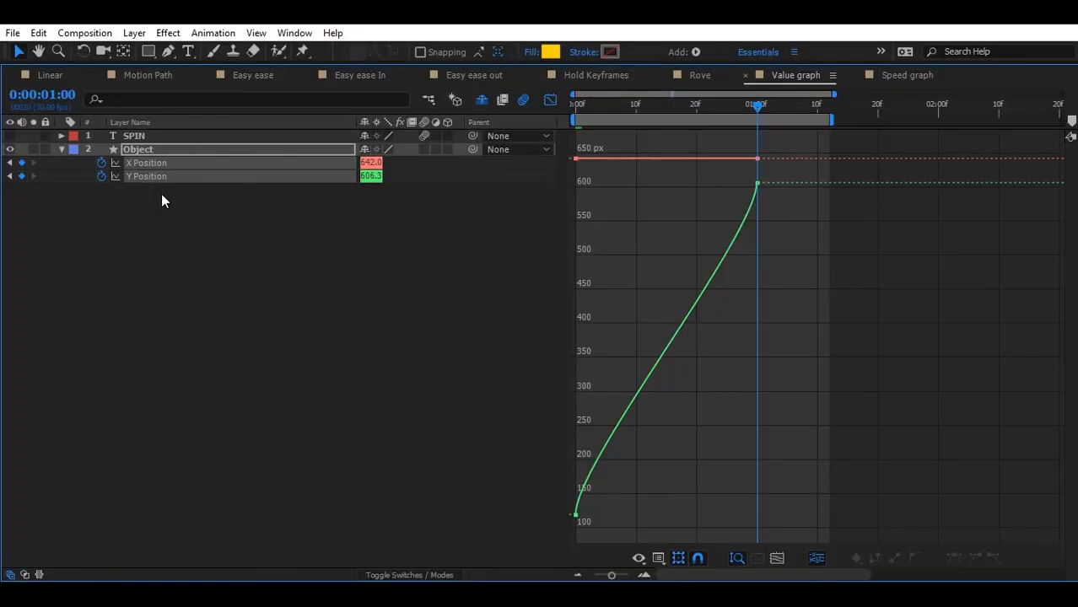
click(153, 163)
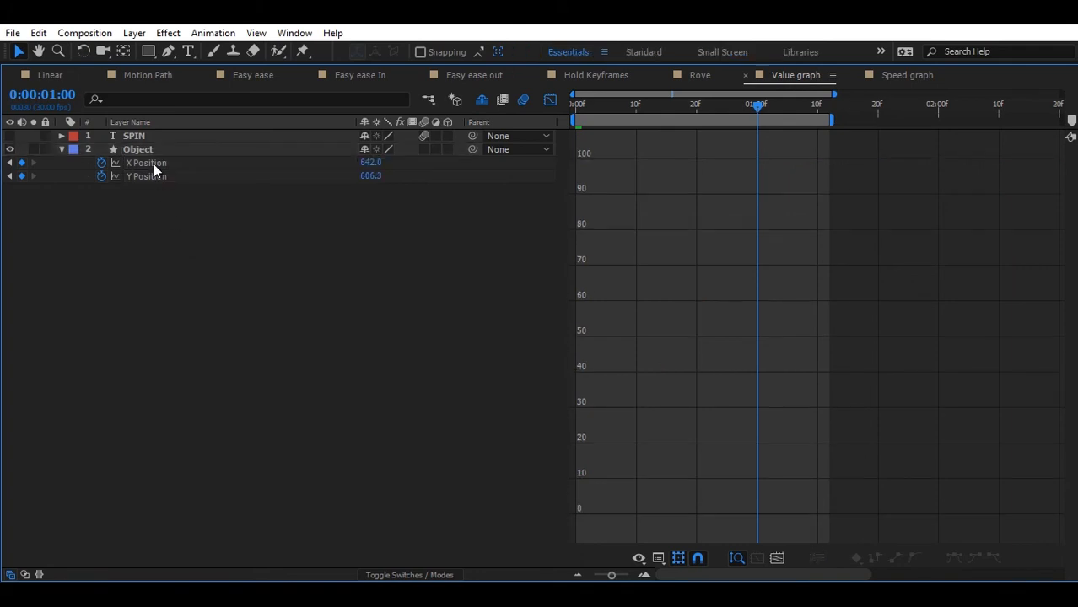
click(101, 162)
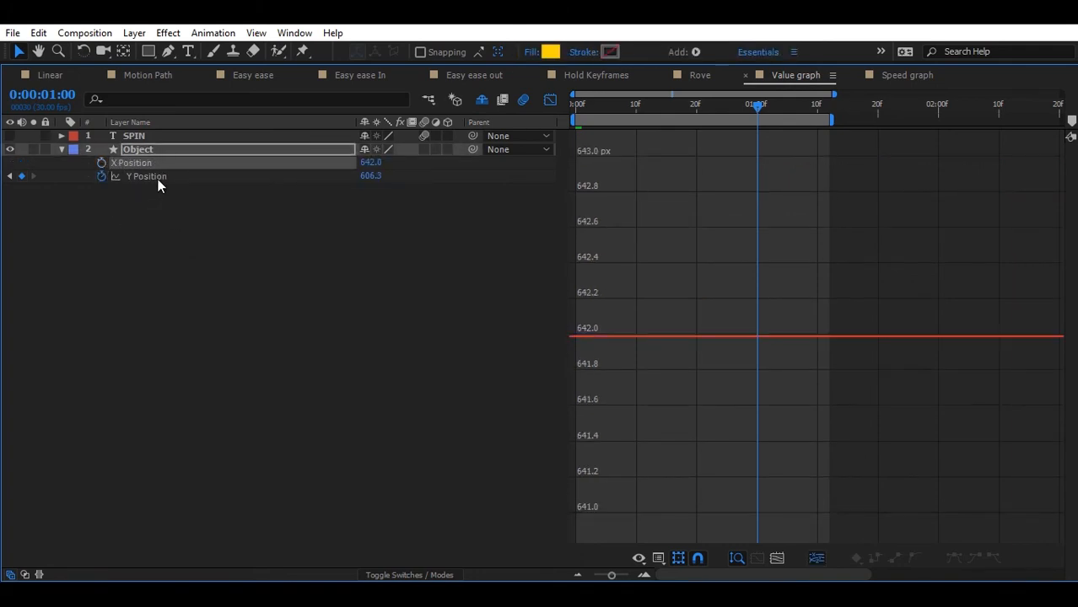
Step: Shape the Y Position value curve to leave the first keyframe slowly and rise steeply into the last one
click(159, 180)
drag(628, 476, 551, 533)
drag(581, 456, 716, 518)
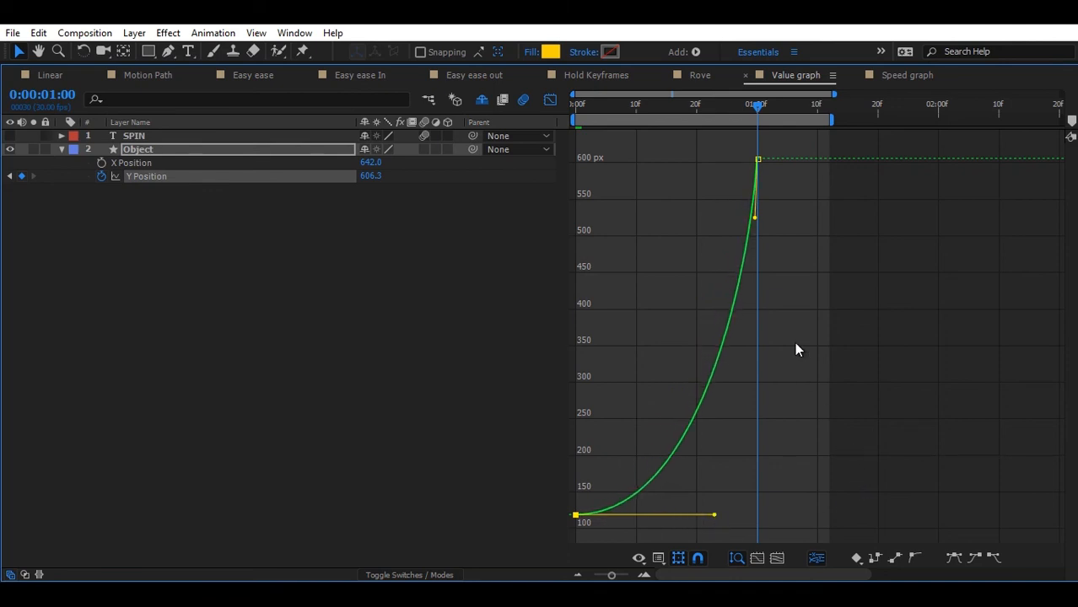
Step: Restore the timeline's size and preview the circle's fall from 0:00:00:00
key(grave)
click(633, 438)
key(Home)
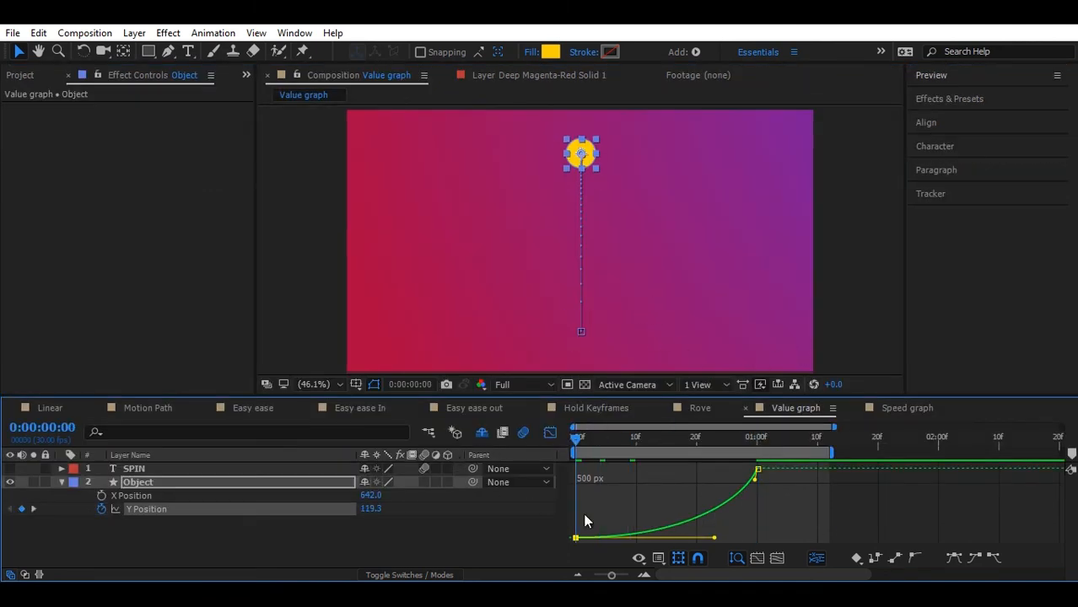
key(space)
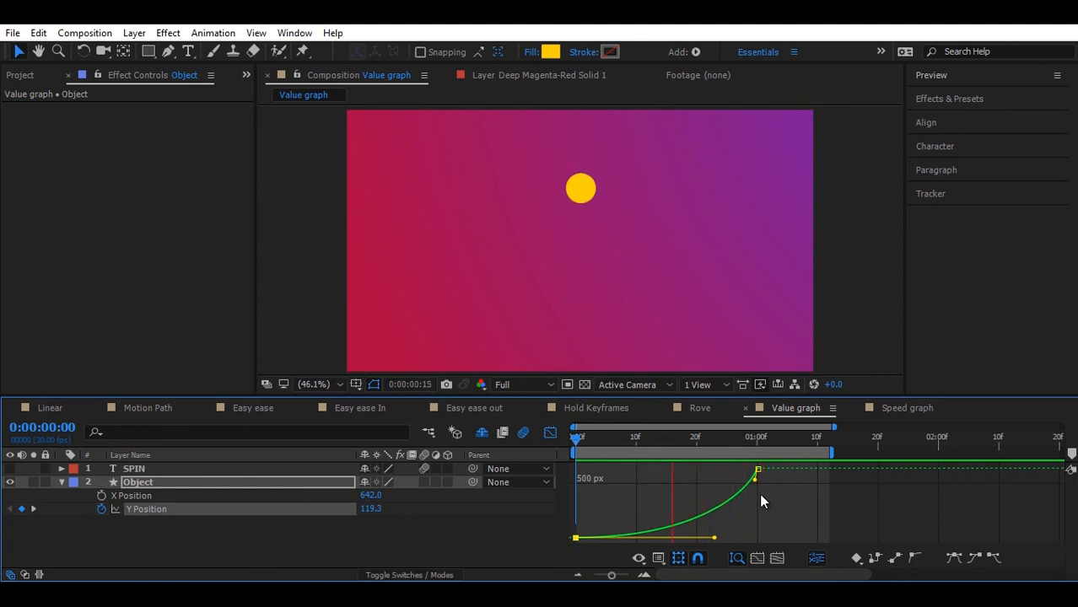
key(space)
Step: Move the last Y Position keyframe to 0:00:00:20 and preview the faster fall
key(grave)
mouse_move(759, 162)
drag(760, 160, 695, 159)
key(Home)
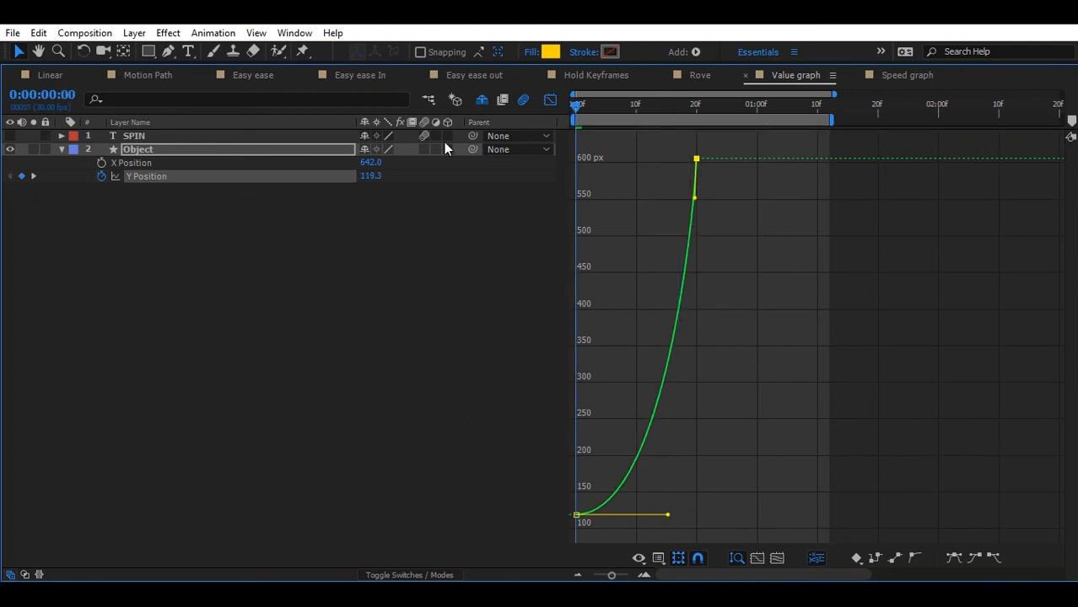
key(grave)
key(space)
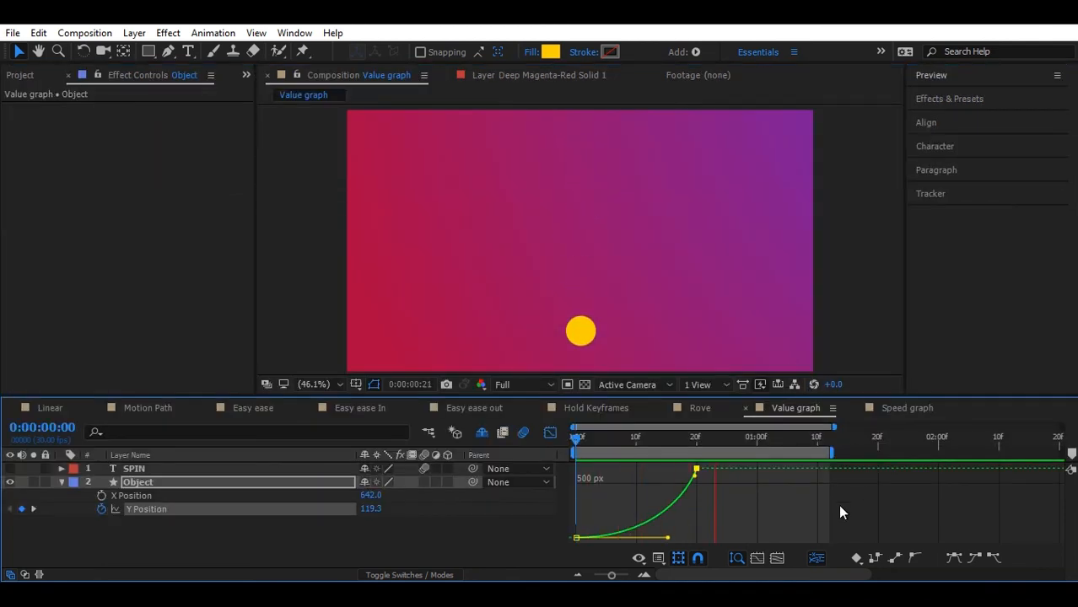
key(space)
Step: Extend the work area past two seconds and add Y Position keyframes of 606.3 at 0:00:00:29, 0:00:01:10 and 0:00:01:26
key(grave)
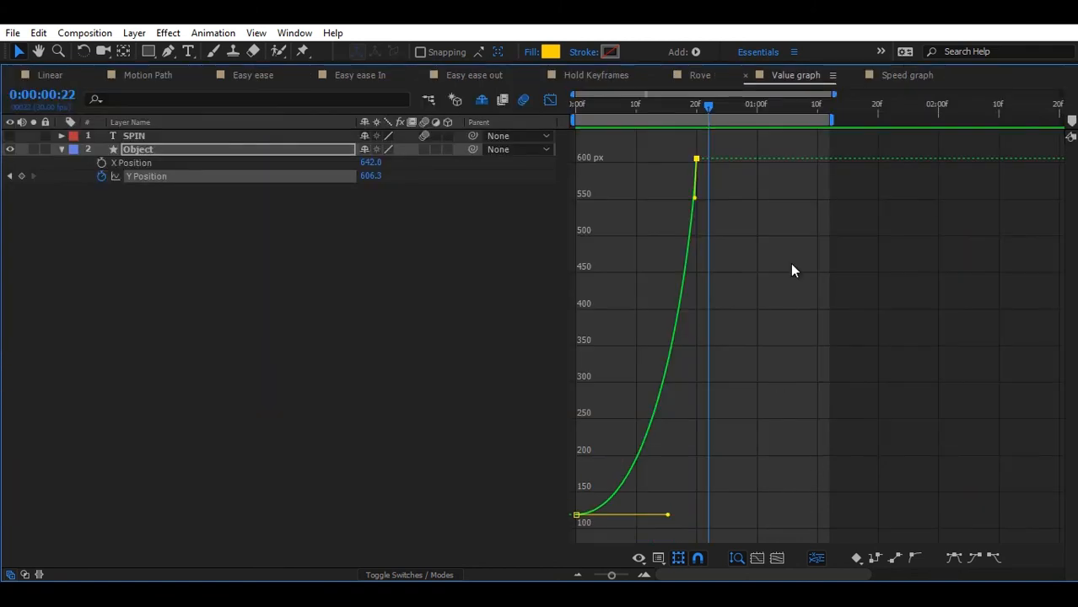
double_click(823, 121)
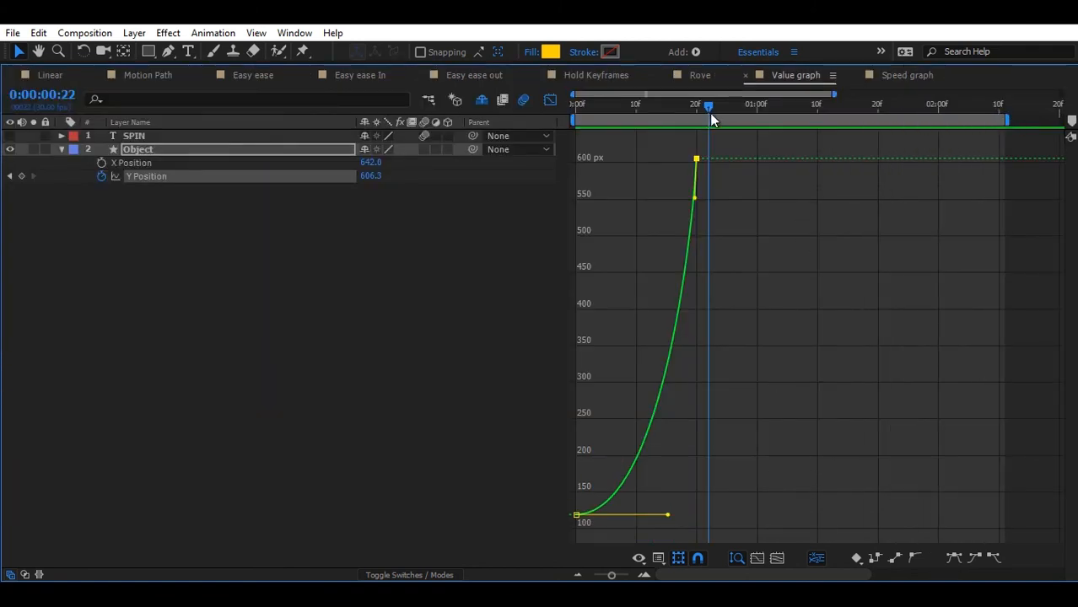
drag(707, 106, 751, 122)
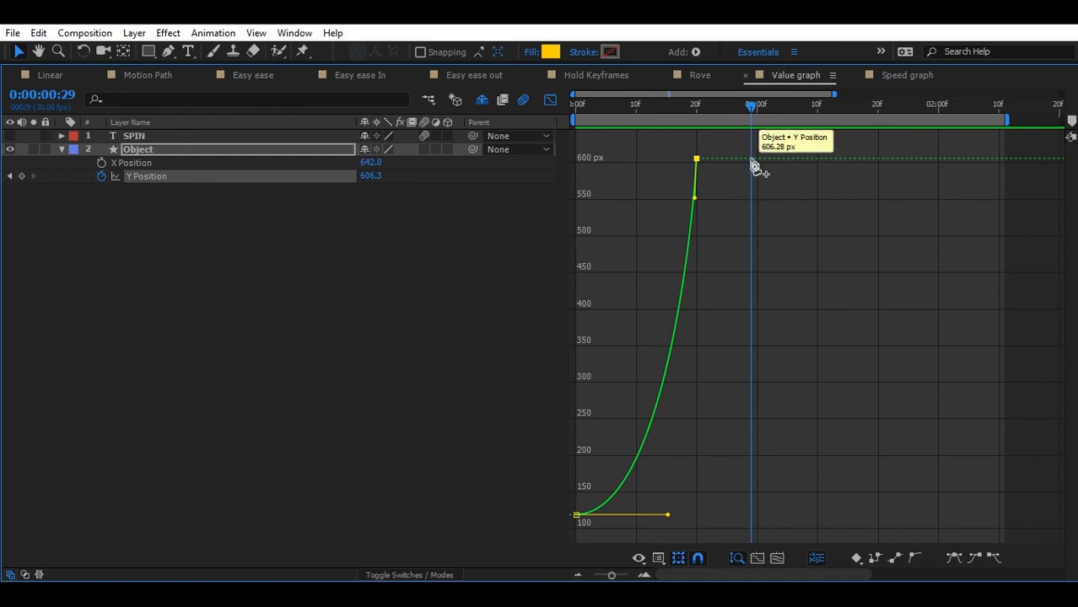
ctrl+click(751, 159)
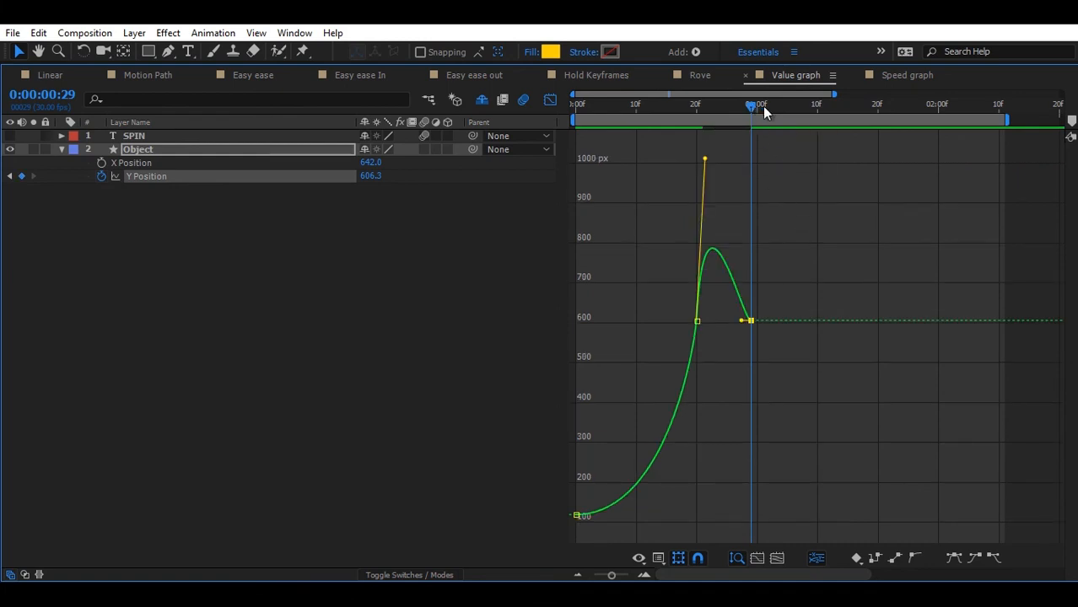
drag(763, 107, 914, 107)
ctrl+click(818, 321)
ctrl+click(915, 254)
Step: Shape the Y Position curve after 0:00:00:20 into two successive bounce arcs, the second smaller than the first
click(698, 255)
drag(705, 159, 723, 465)
click(752, 159)
drag(742, 160, 793, 215)
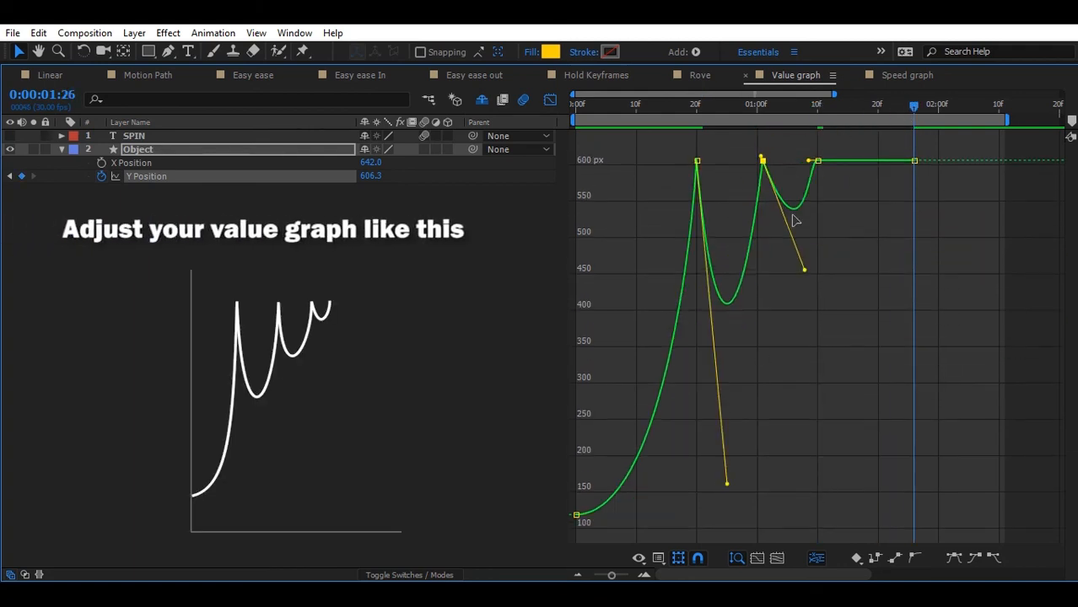
drag(809, 160, 814, 215)
drag(805, 270, 779, 292)
Step: Shape a third, smallest bounce arc after 0:00:01:10 and move the last Y Position keyframe to 0:00:01:17
click(817, 161)
drag(833, 160, 839, 218)
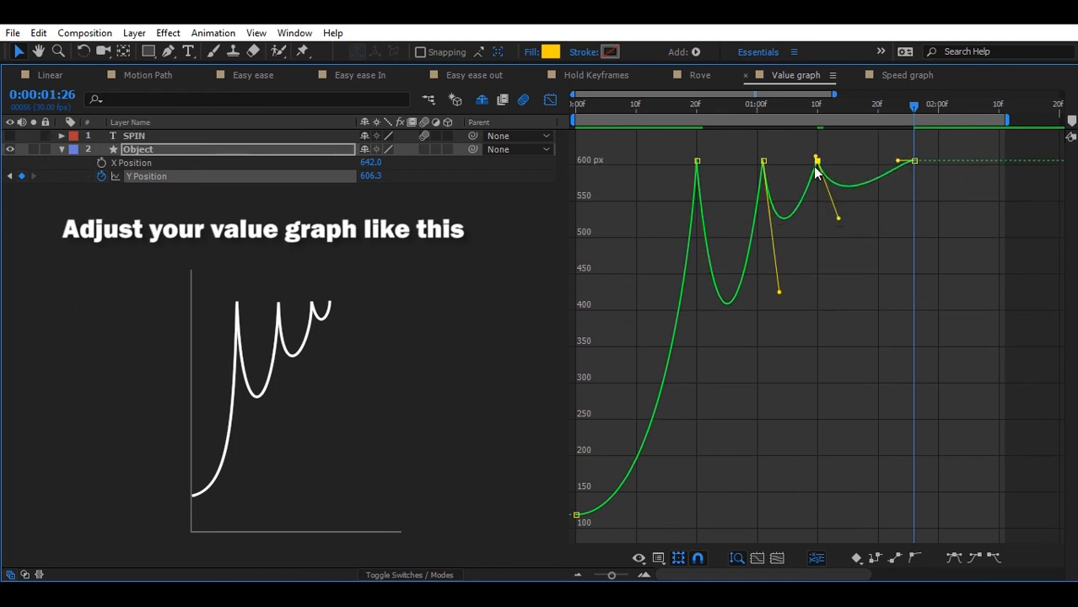
drag(915, 160, 860, 160)
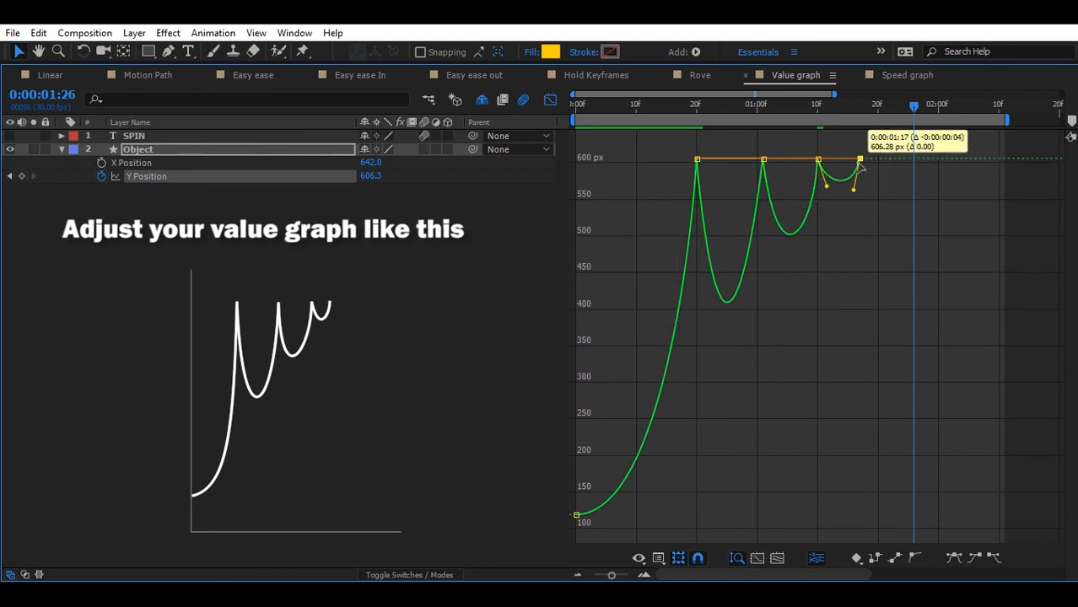
click(817, 159)
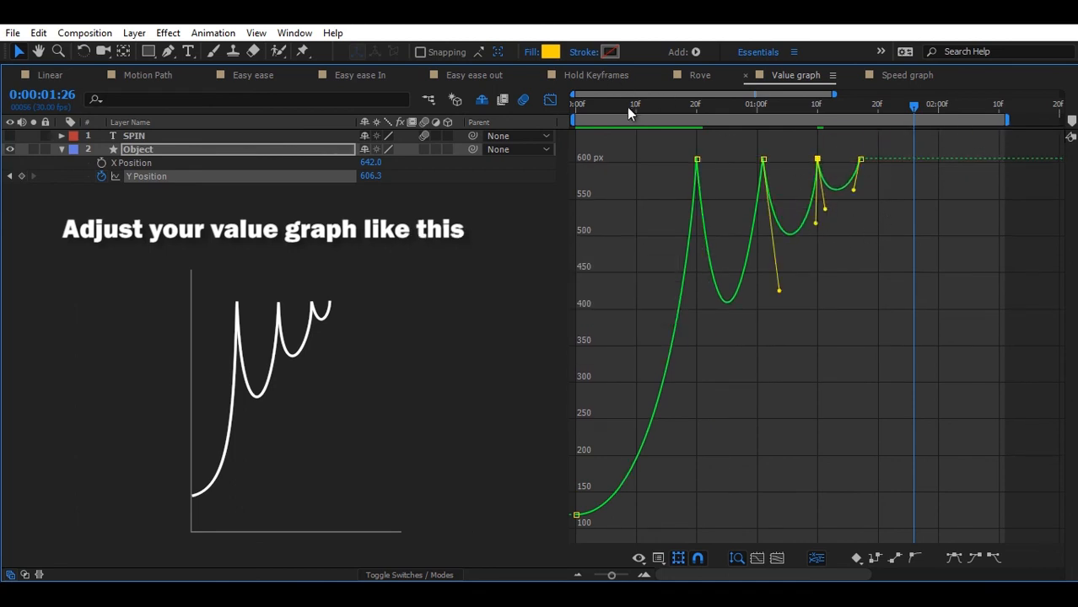
Step: Return to 0:00:00:00, restore the timeline's size and preview the bouncing circle
drag(627, 107, 388, 135)
key(grave)
key(grave)
key(space)
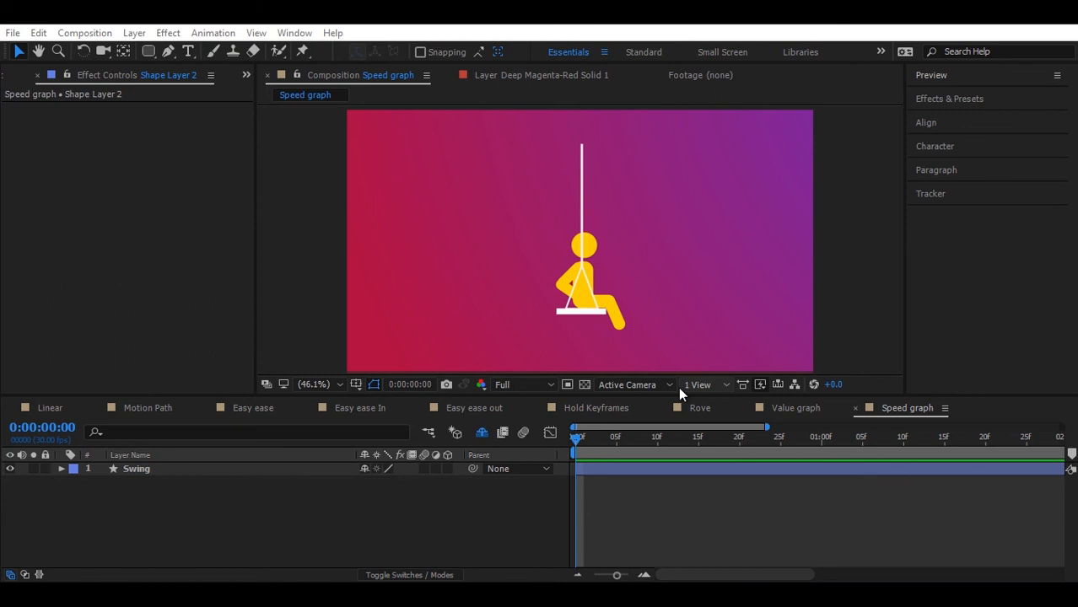
Step: Keyframe the Swing layer's Rotation at 45° at 0:00:00:00 and -45° at 0:00:01:00
click(144, 470)
key(r)
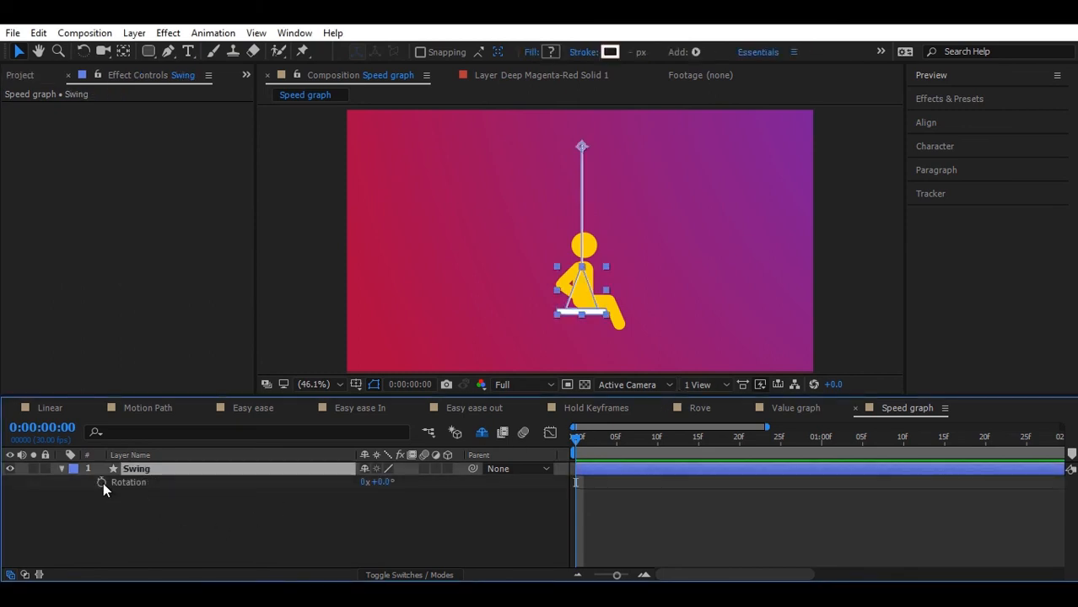
click(102, 483)
drag(385, 482, 449, 481)
click(388, 481)
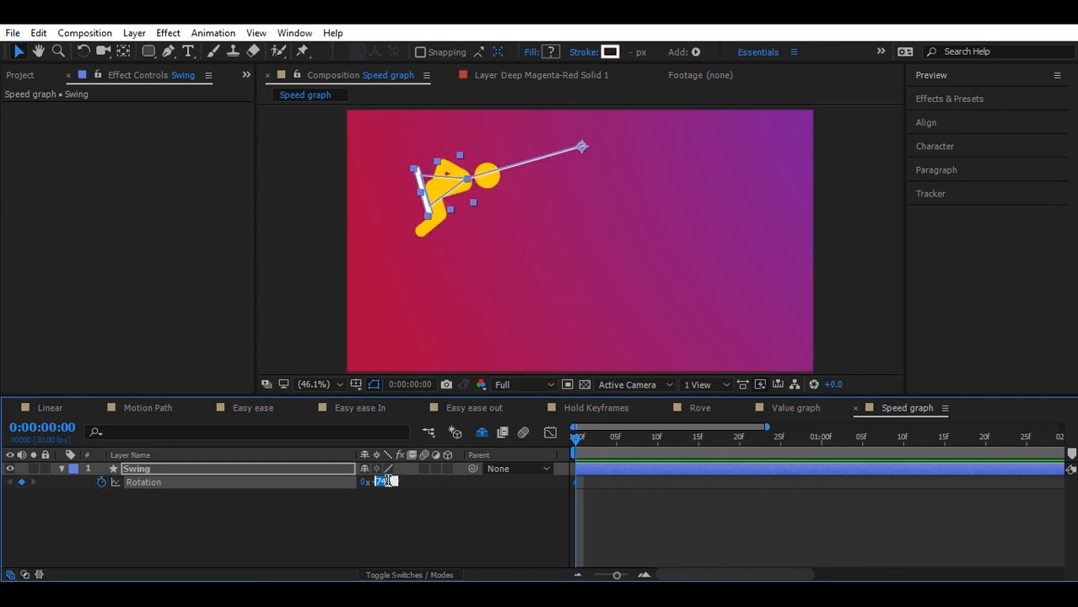
key(Return)
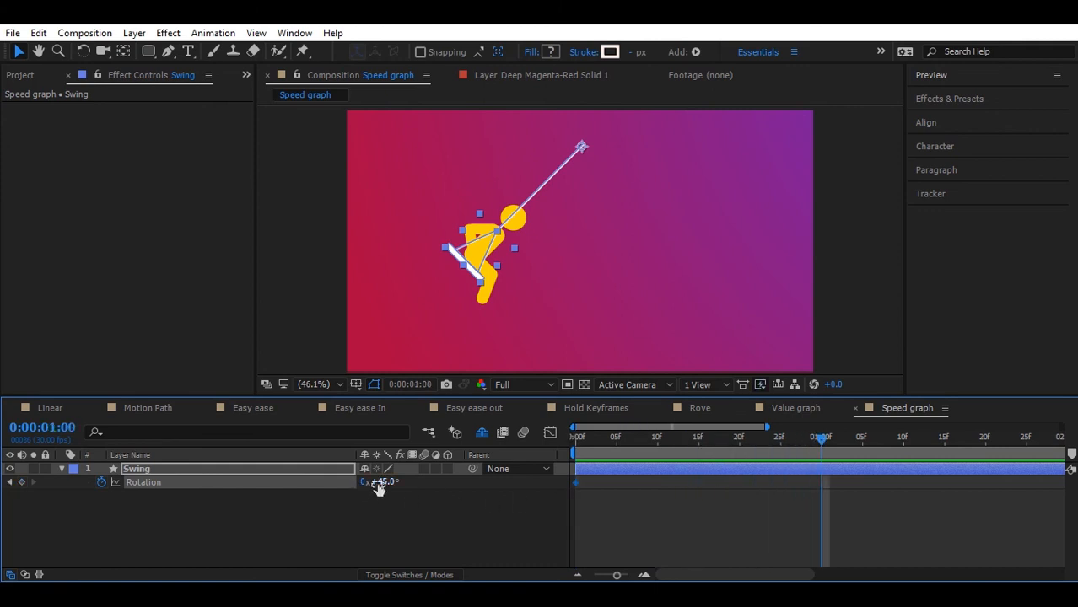
drag(387, 482, 325, 490)
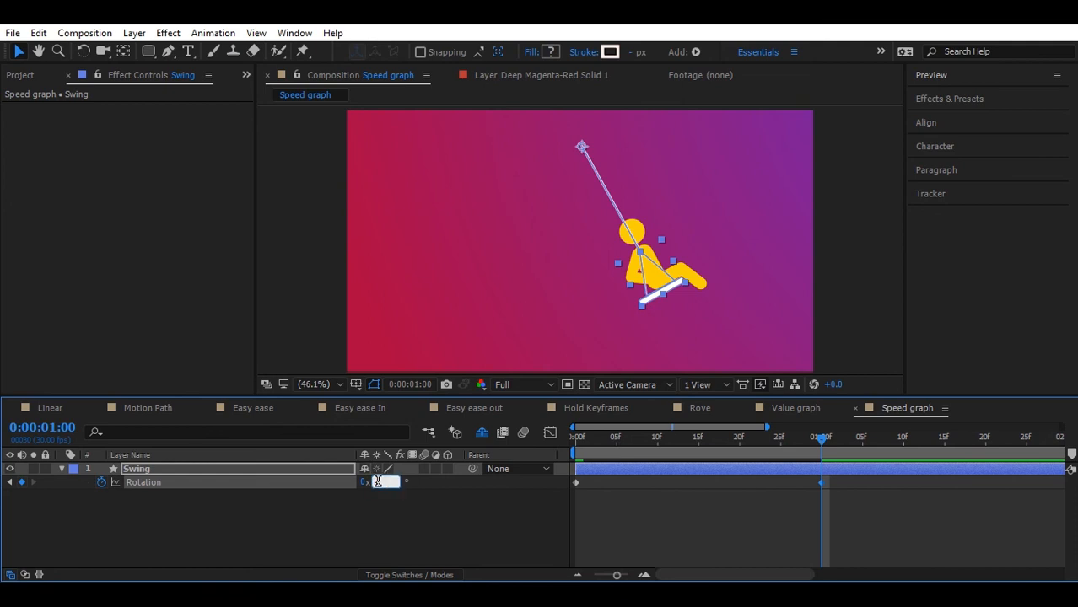
key(Return)
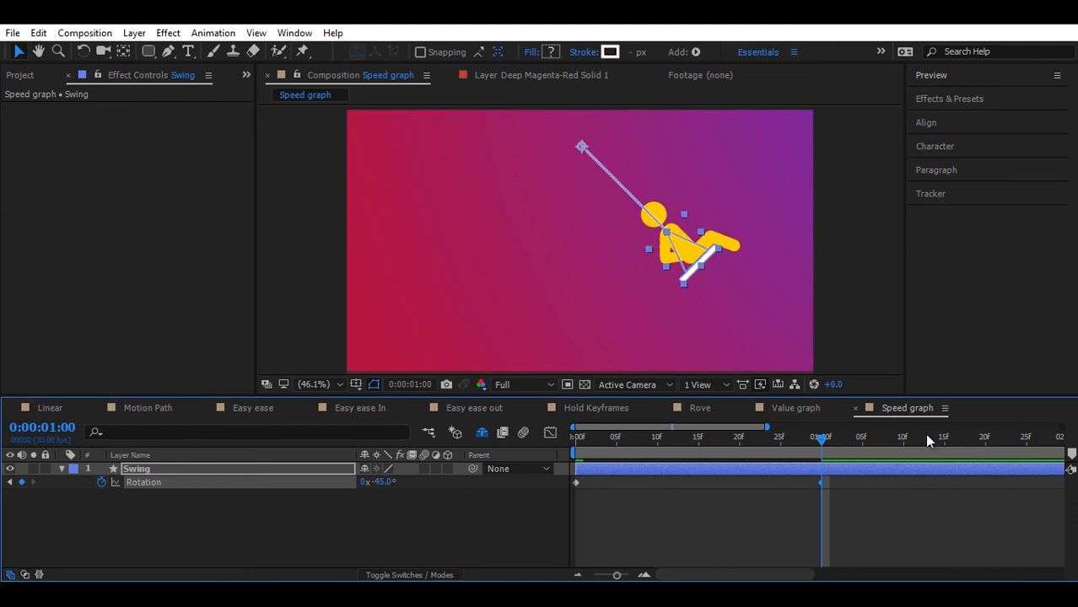
Step: Copy the first Rotation keyframe to 0:00:01:29 and preview the swinging motion
drag(768, 426, 870, 426)
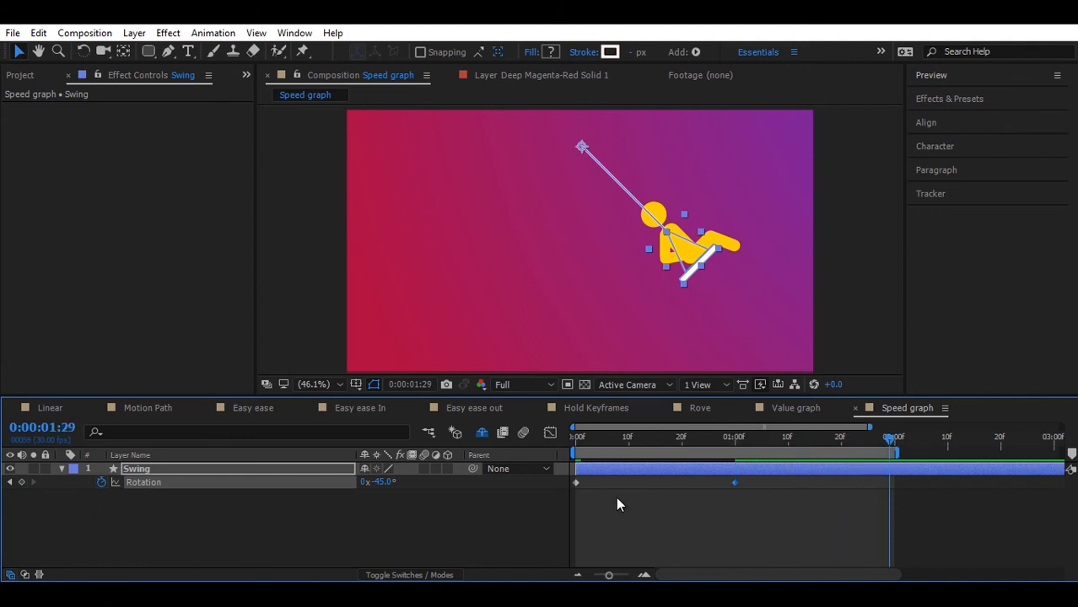
drag(617, 498, 573, 486)
key(ctrl+v)
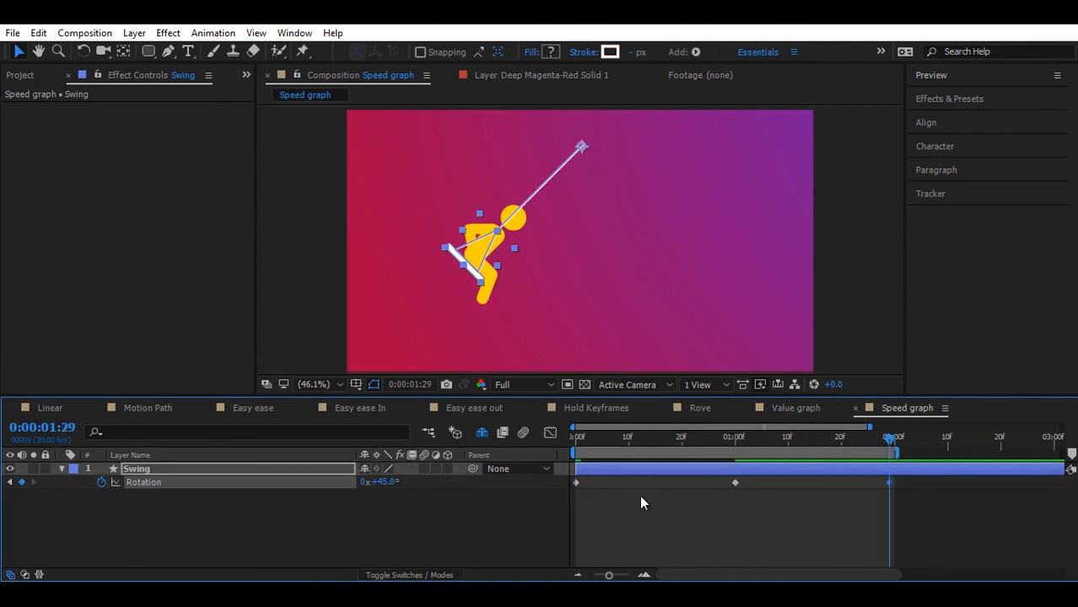
key(space)
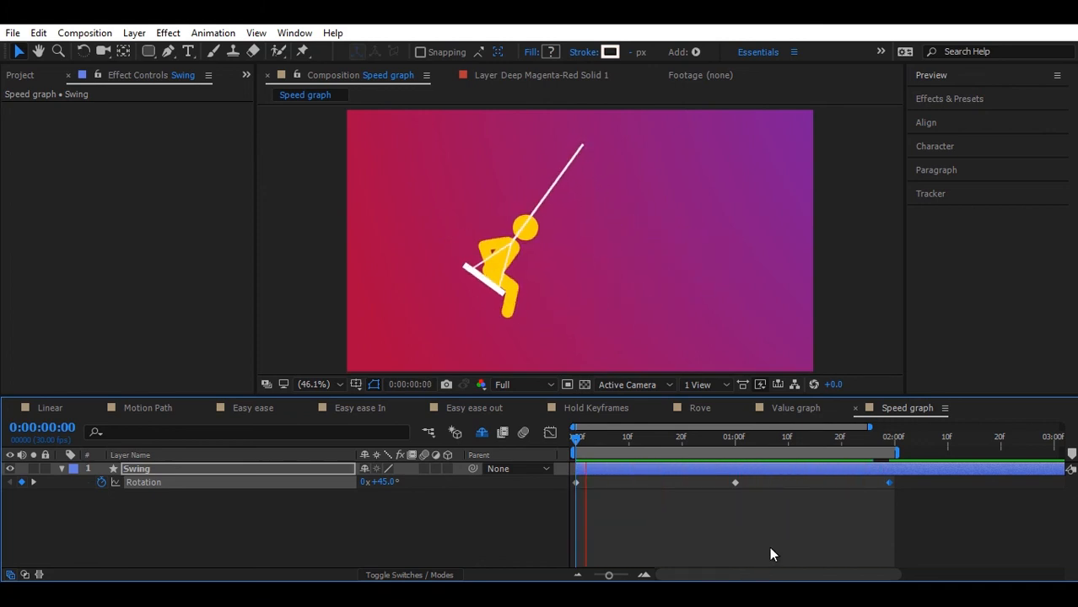
key(space)
Step: Apply Easy Ease to all three Rotation keyframes and preview the swing again
drag(928, 516, 573, 482)
right_click(573, 481)
mouse_move(603, 474)
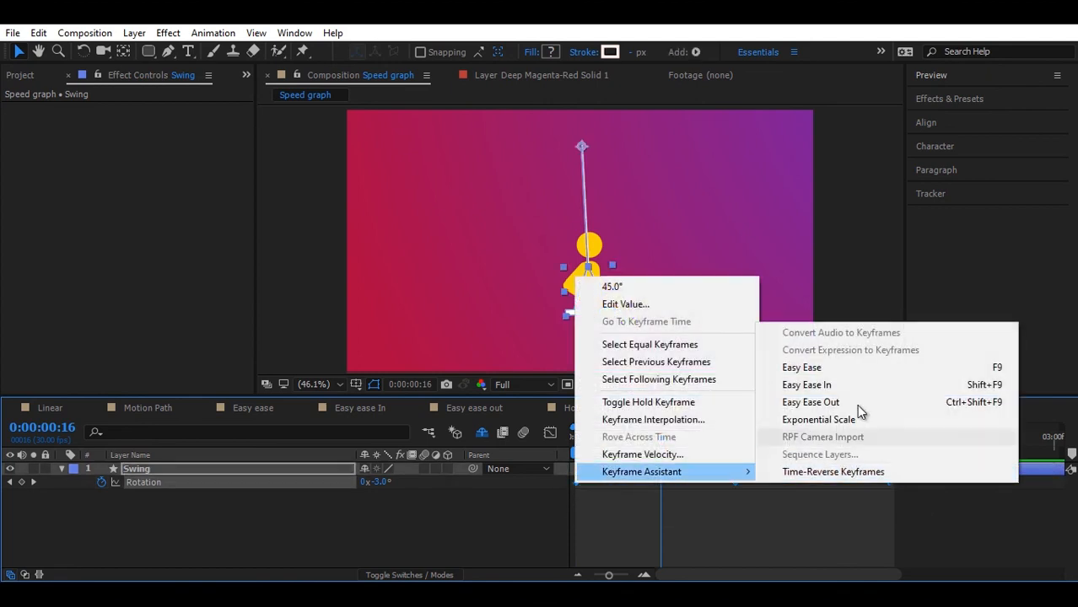
click(857, 370)
key(space)
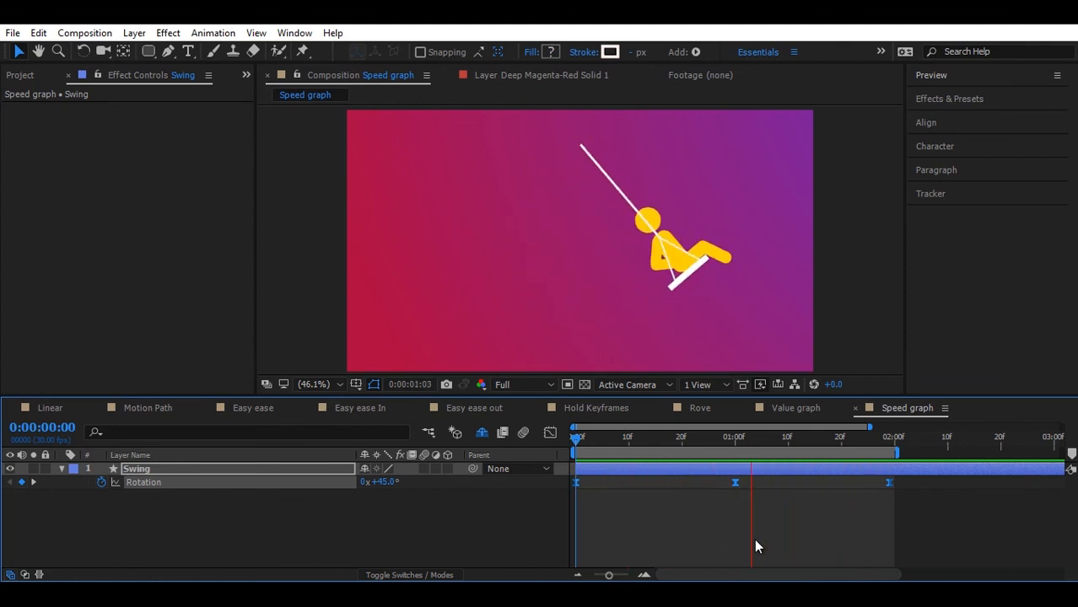
key(space)
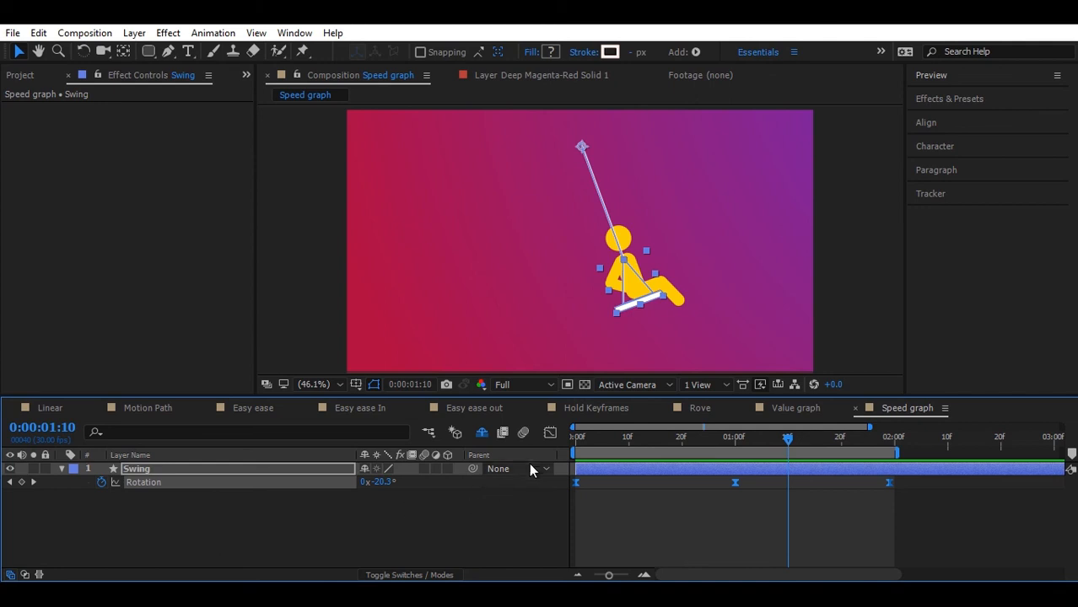
Step: Show the Rotation speed graph in an enlarged timeline, try shifting the middle keyframe's outgoing speed and revert it
click(551, 432)
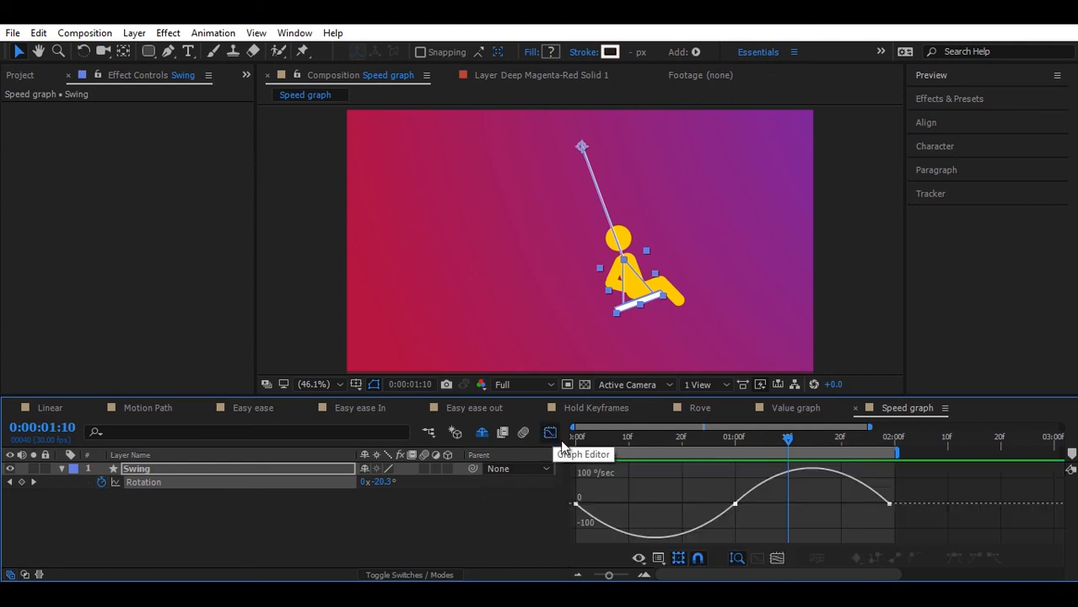
key(grave)
mouse_move(735, 341)
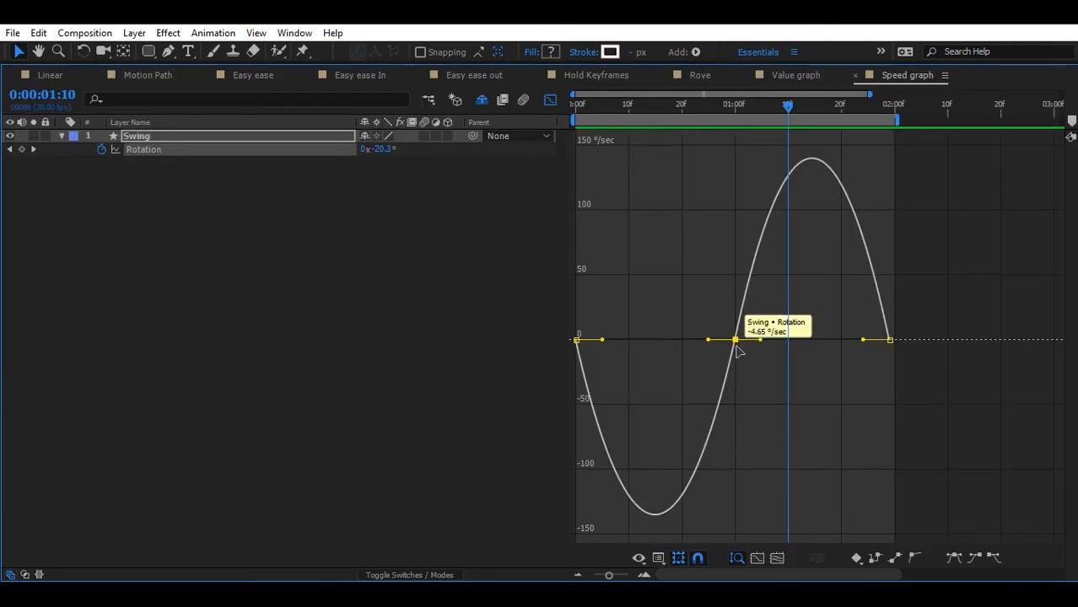
mouse_move(742, 345)
mouse_down()
mouse_move(749, 334)
mouse_move(732, 331)
mouse_move(758, 332)
mouse_move(739, 342)
mouse_move(745, 331)
mouse_up()
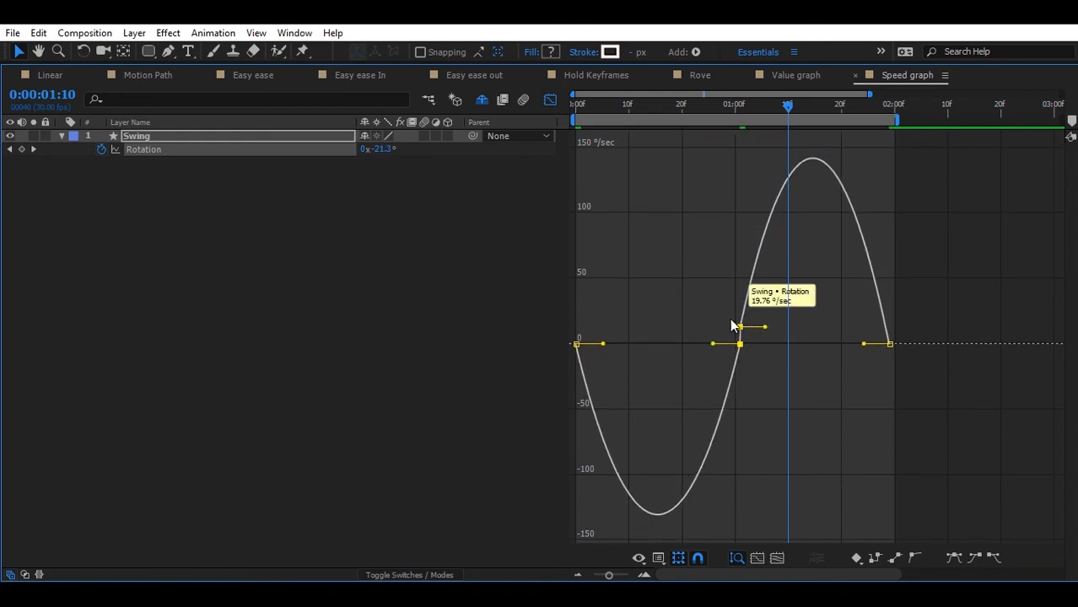
key(F9)
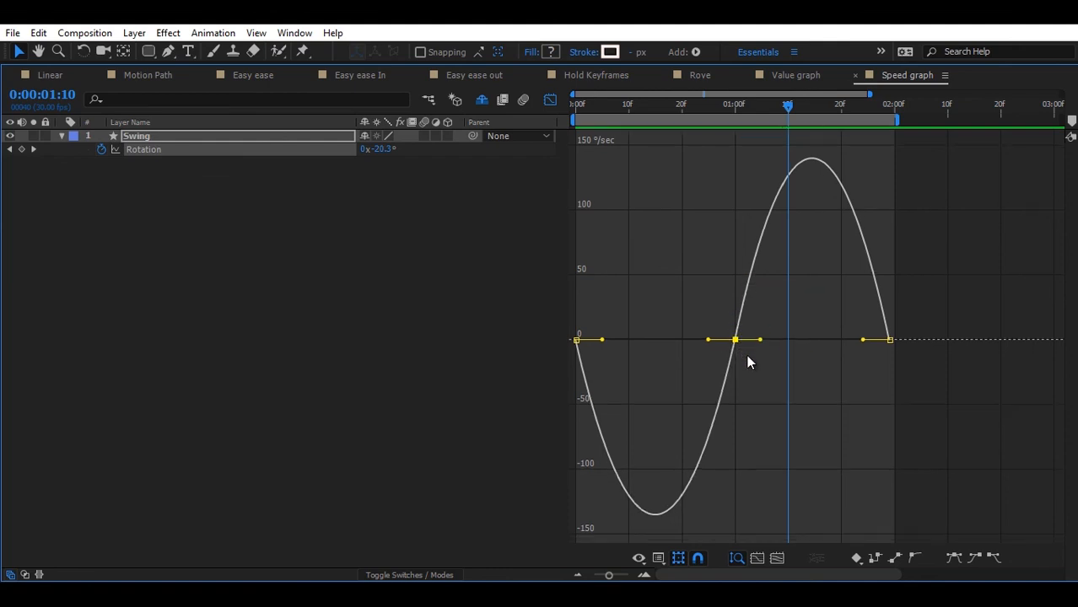
Step: Make the velocity of the 0:00:01:00 Rotation keyframe continuous, test moving it in the speed graph and undo that move
key(ctrl+shift+k)
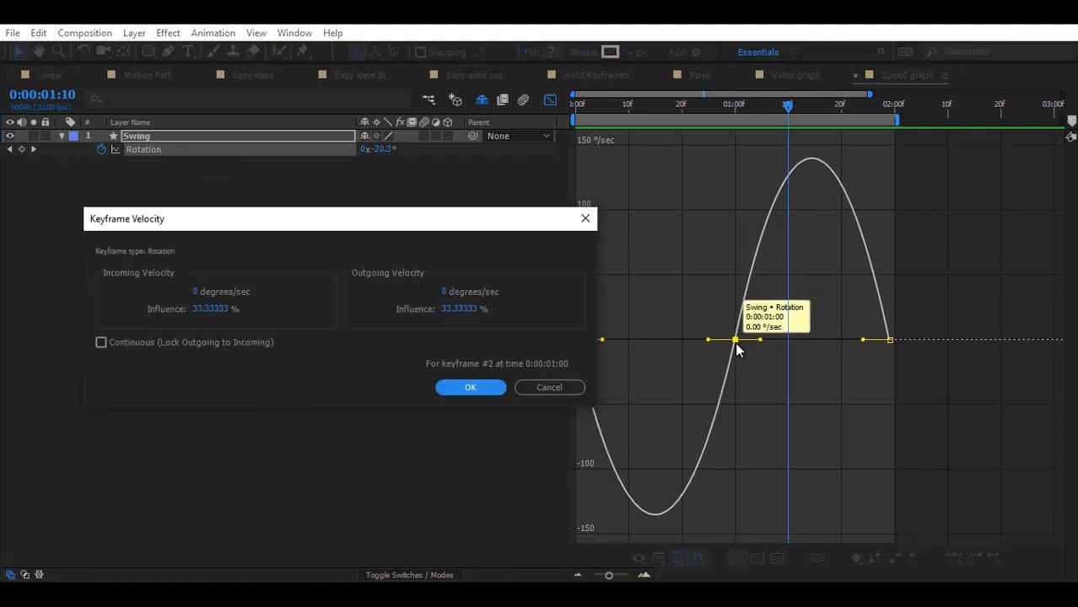
click(100, 342)
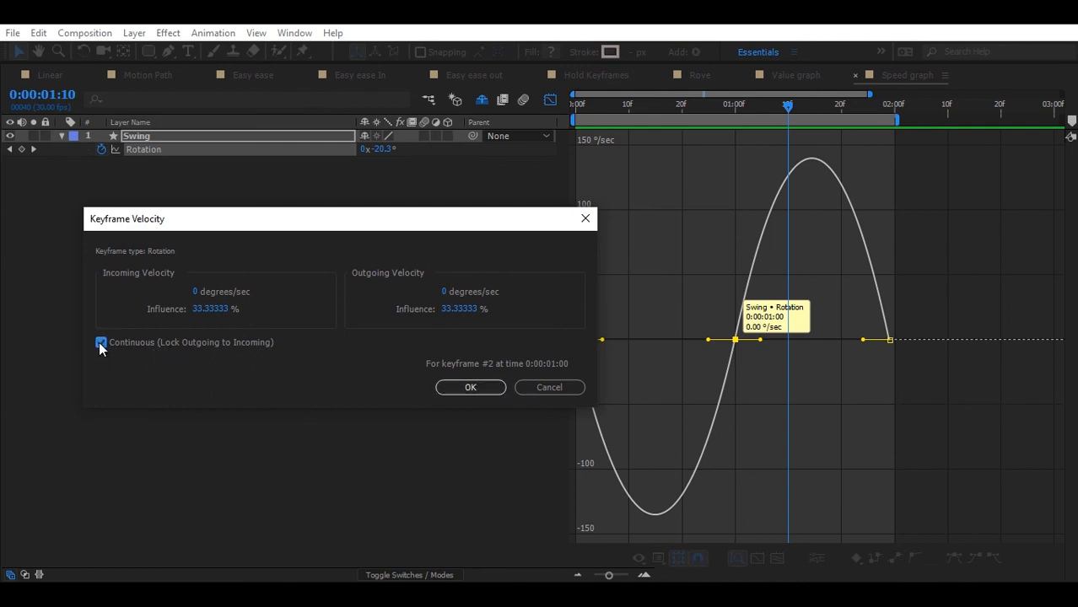
click(469, 389)
mouse_move(738, 341)
mouse_down()
mouse_move(747, 338)
mouse_move(730, 329)
mouse_move(748, 331)
mouse_up()
key(ctrl+z)
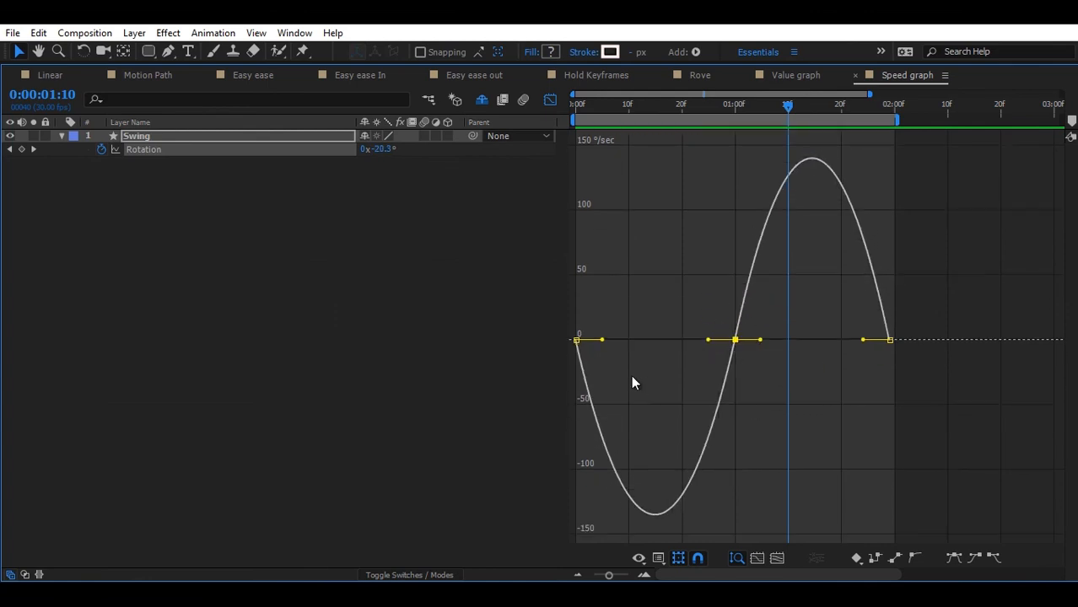
Step: Set the first Rotation keyframe's outgoing influence to 55% and match it on both sides of the middle keyframe
double_click(576, 341)
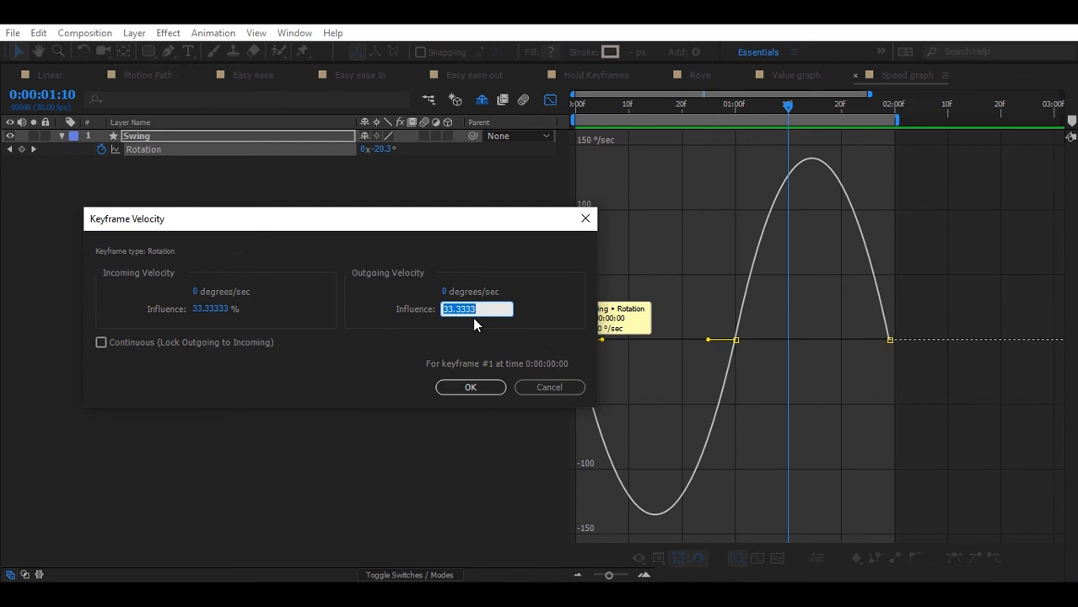
text(55)
key(Return)
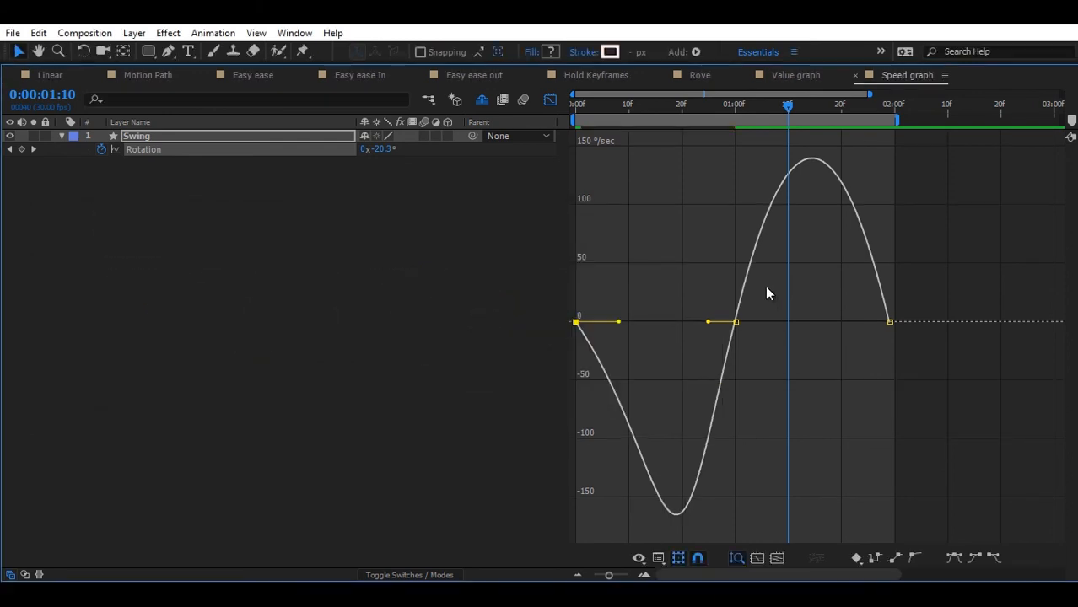
double_click(737, 325)
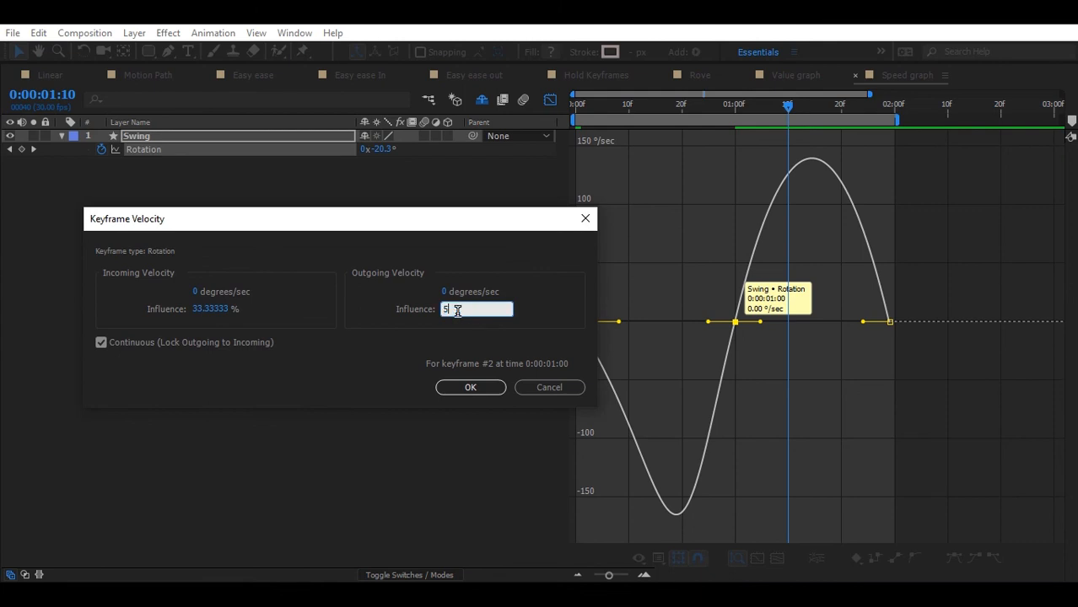
click(490, 388)
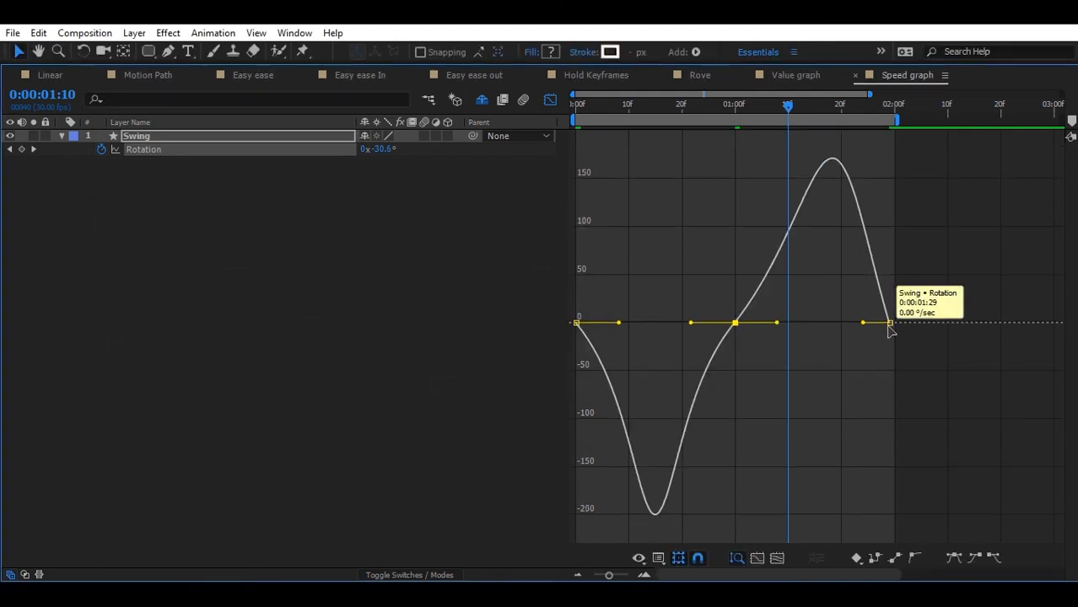
Step: Set the incoming influence of the last Rotation keyframe to 55% and return to the keyframe view
double_click(889, 322)
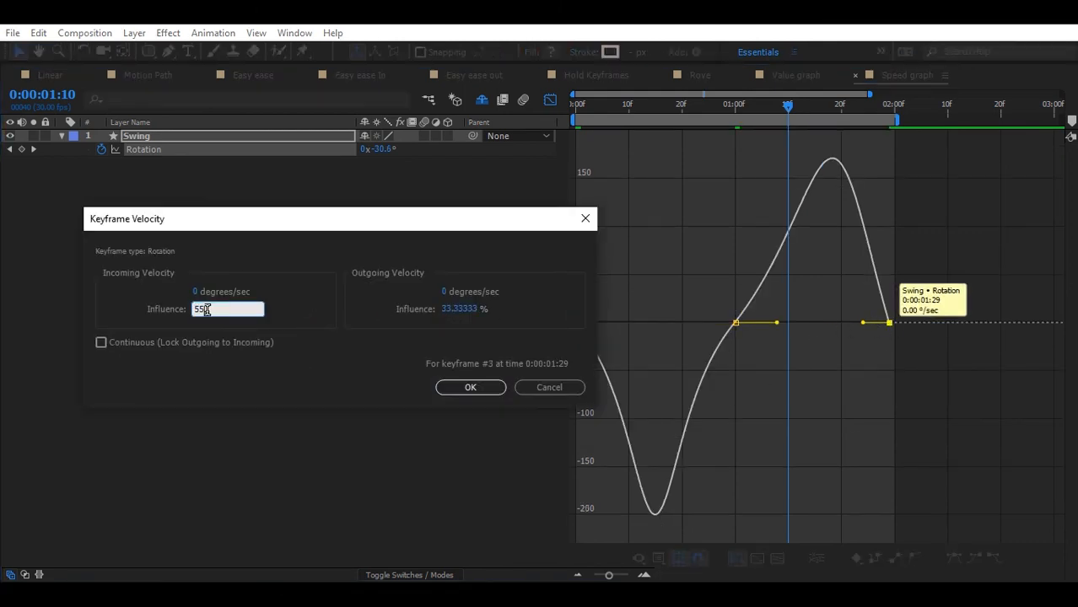
text(55)
key(Return)
click(550, 100)
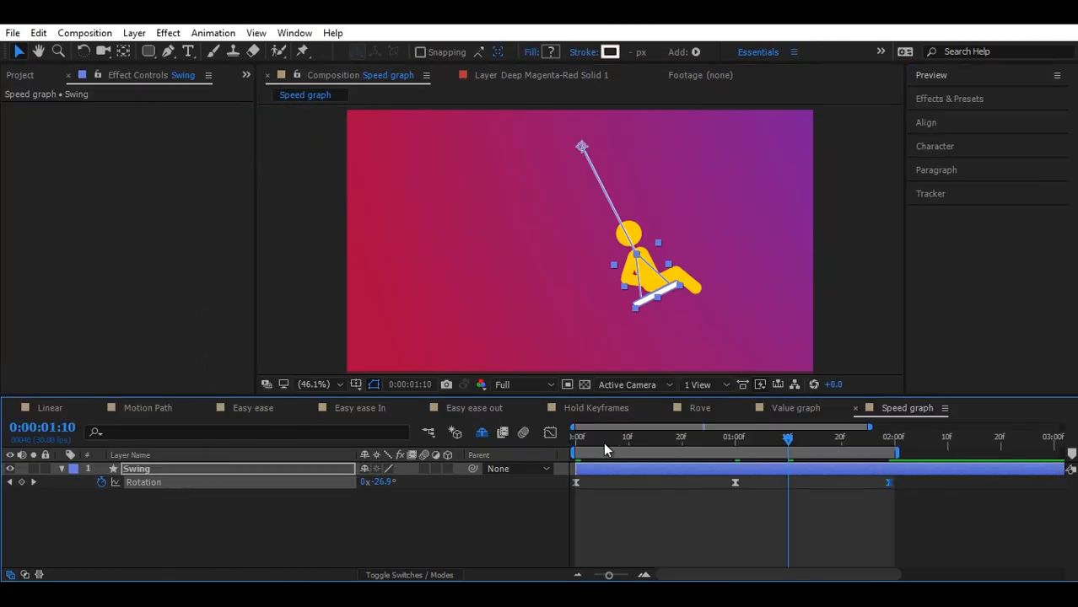
Step: Return to 0:00:00:00 and enable motion blur for both the composition and the Swing layer
key(Home)
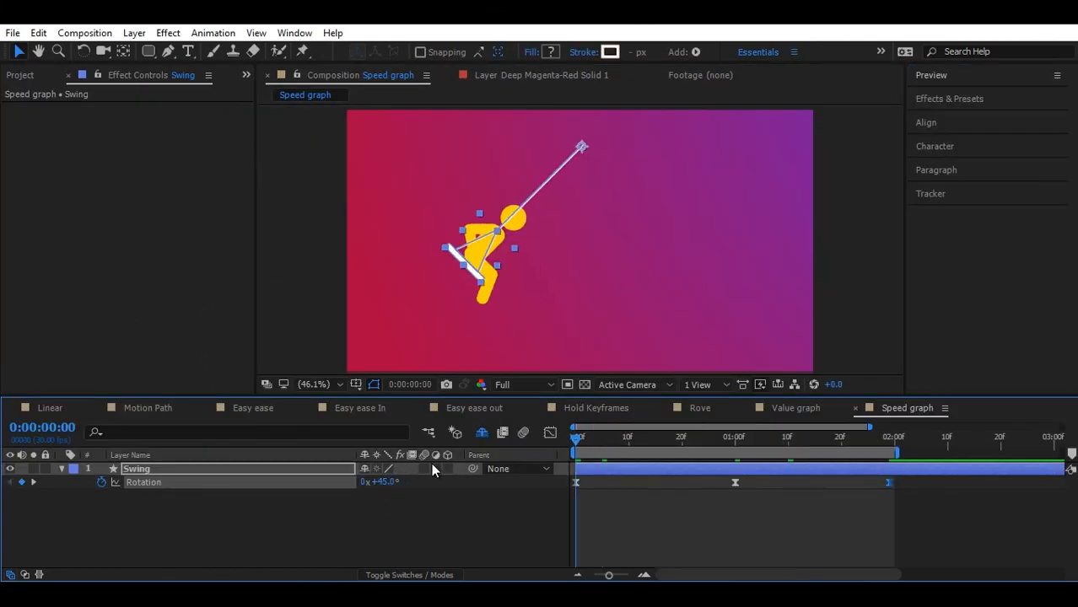
click(518, 434)
click(426, 468)
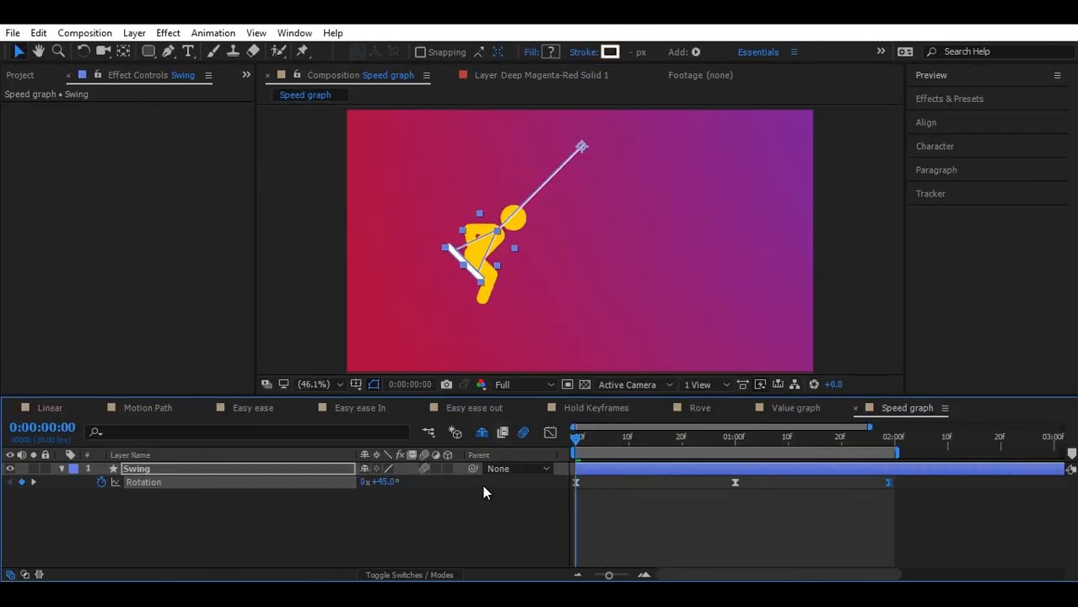